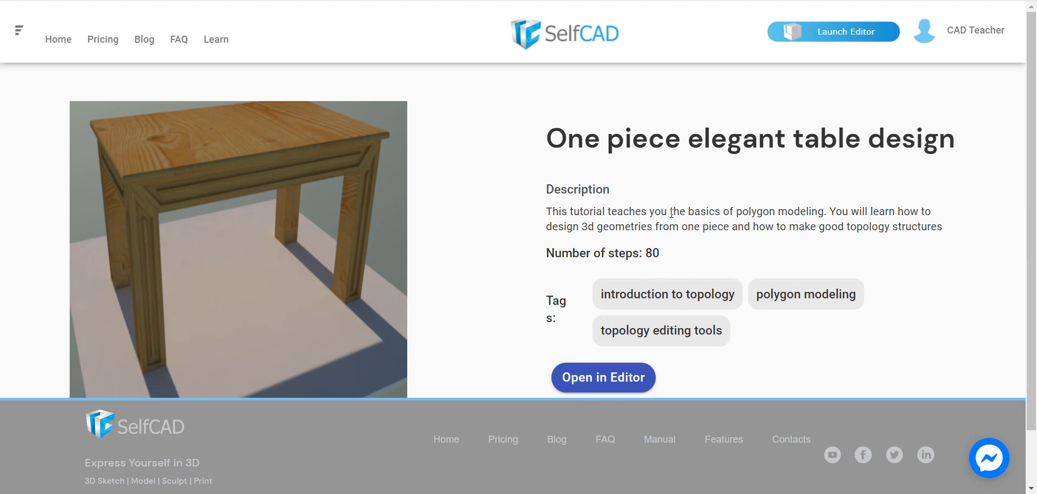
drag(661, 260, 572, 257)
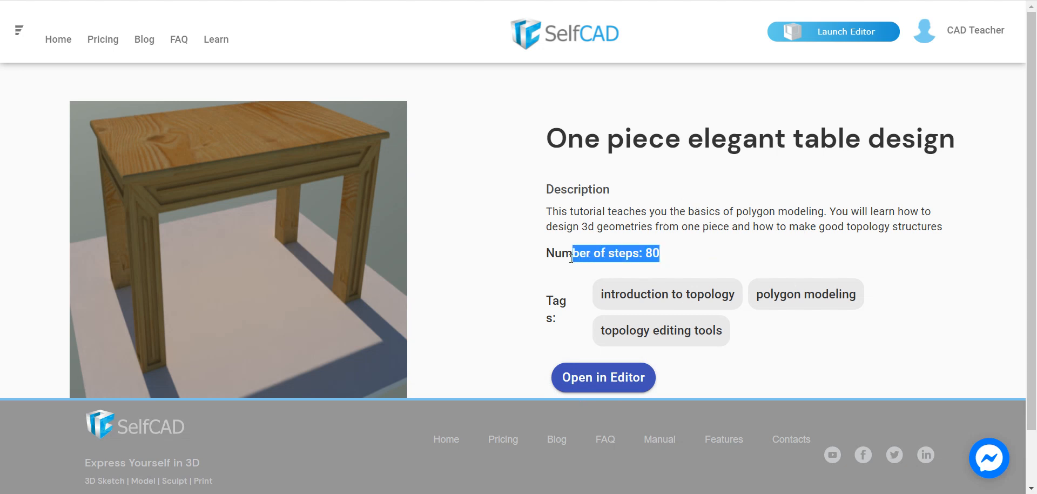
drag(569, 143, 885, 143)
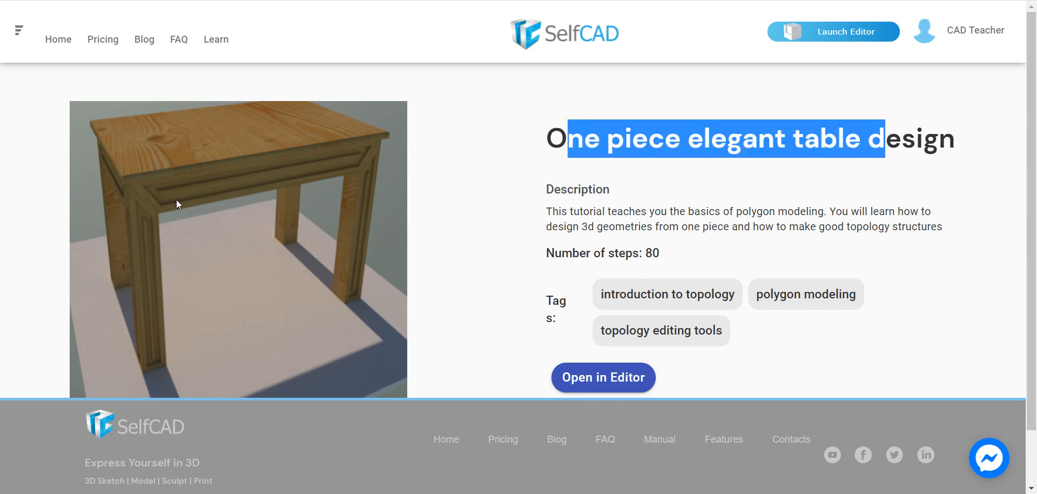
drag(572, 212, 752, 232)
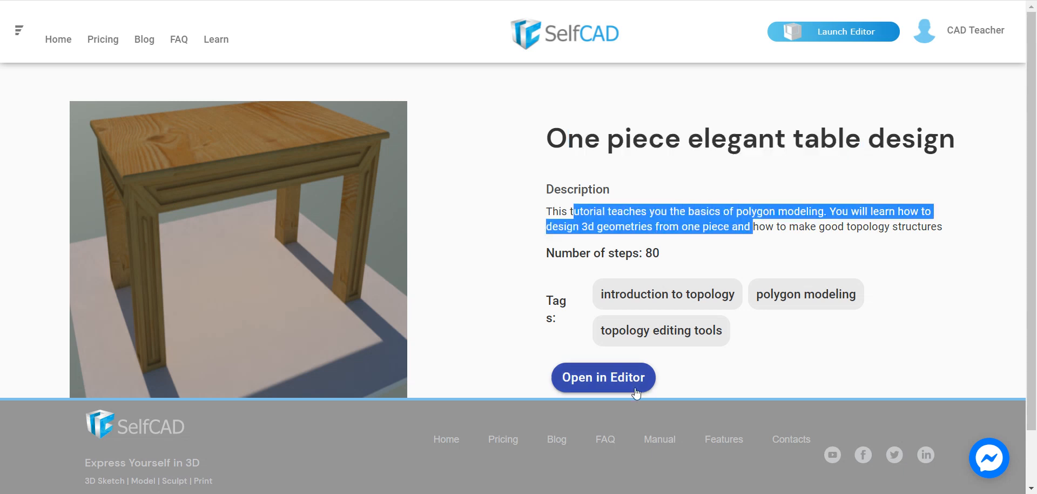
Step: Open the One piece elegant table design tutorial in the SelfCAD editor and start it in a newly created project
click(612, 378)
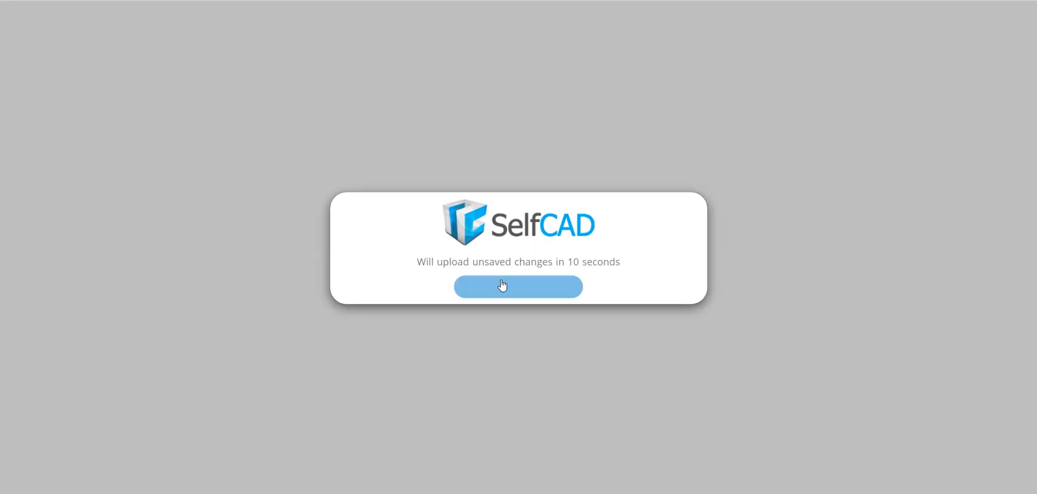
click(506, 287)
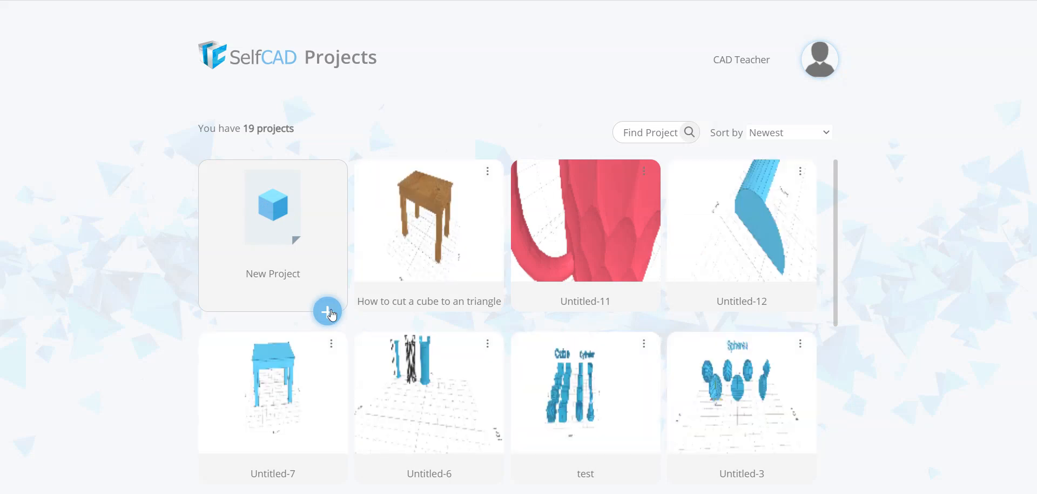
click(331, 312)
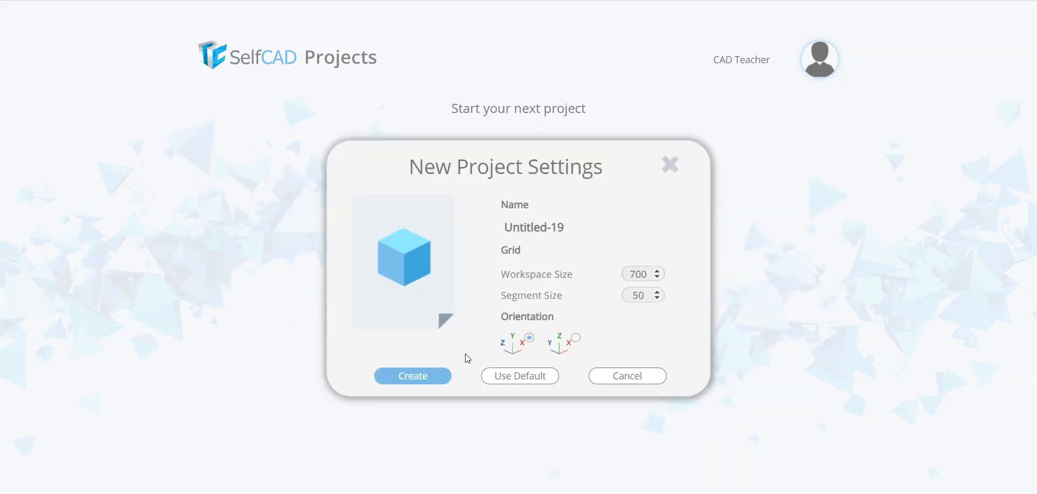
click(435, 374)
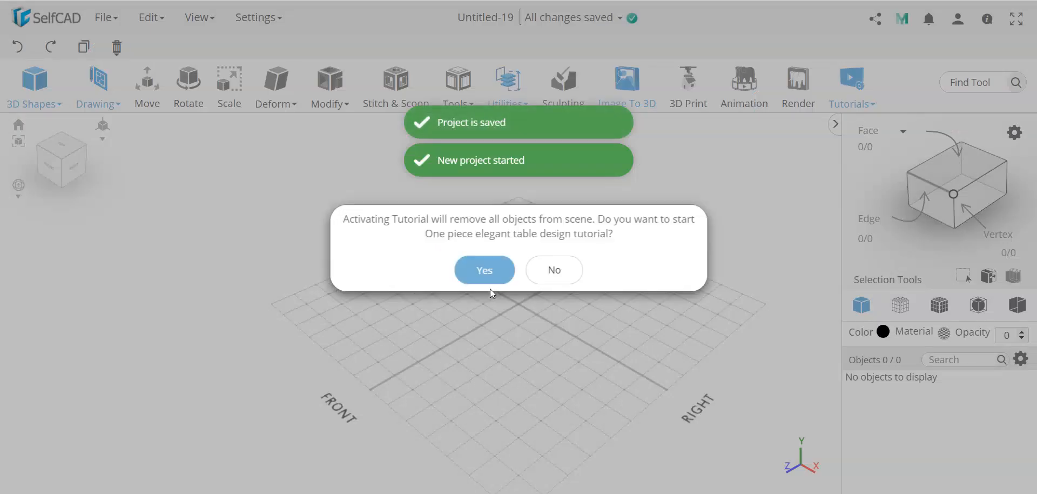
click(489, 270)
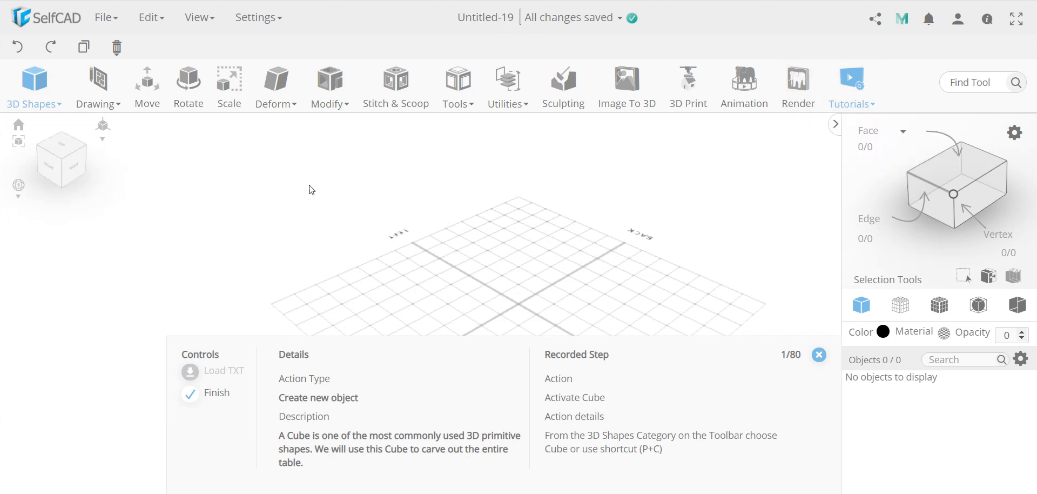
Step: Start a cube primitive with width 500, height 50, depth 300 and 3 width segments
mouse_move(46, 92)
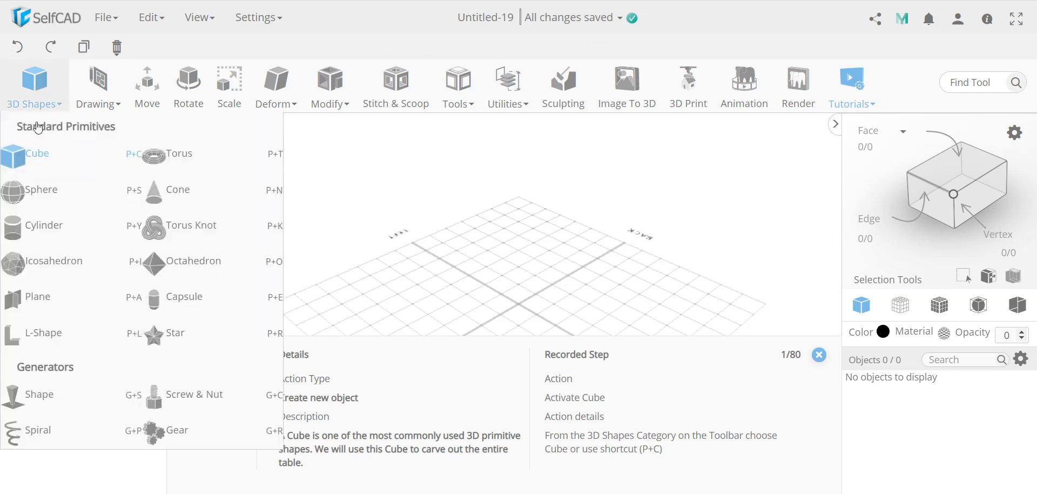
click(45, 157)
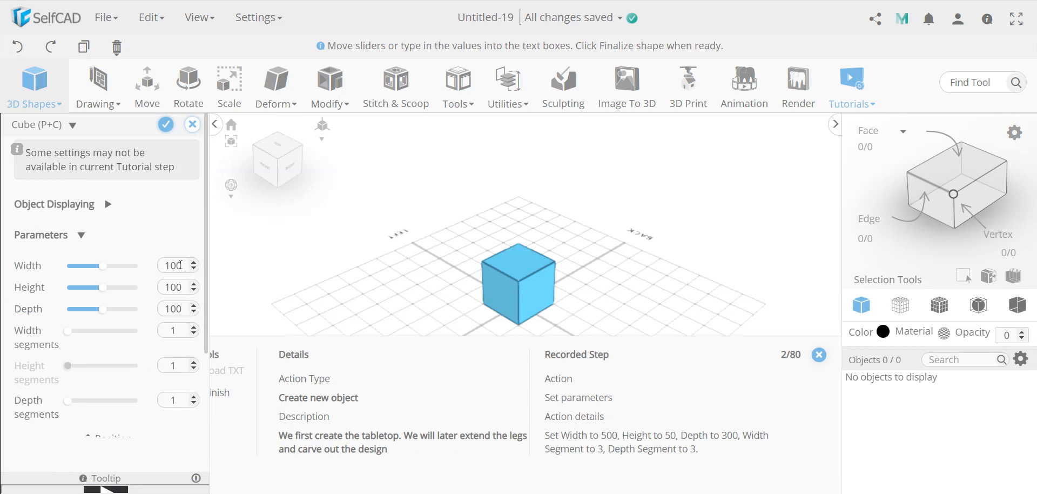
double_click(180, 264)
text(500)
double_click(183, 286)
text(50)
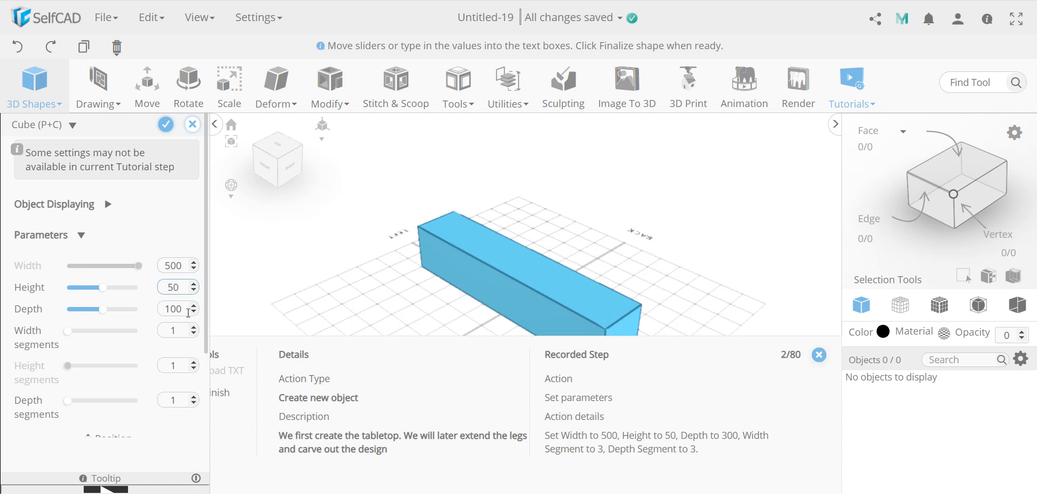
double_click(183, 309)
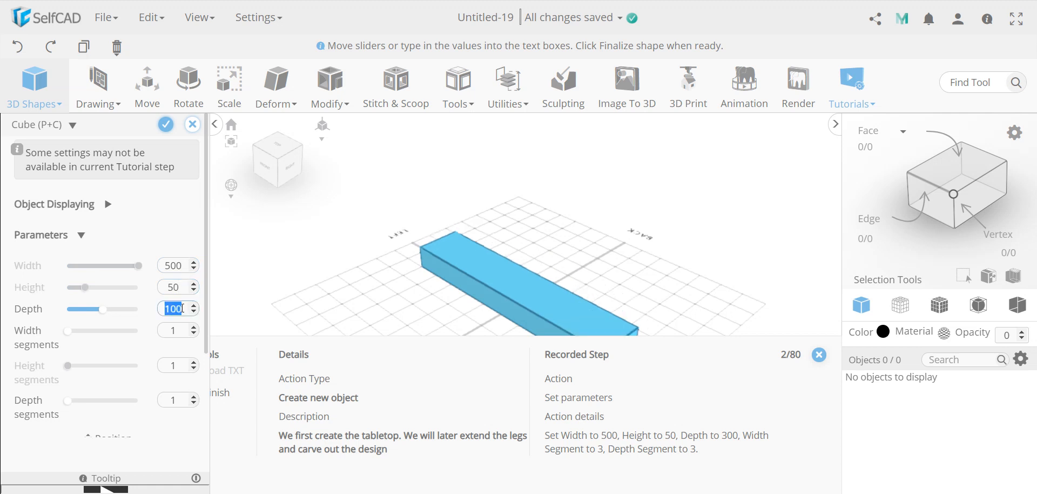
text(300)
double_click(178, 329)
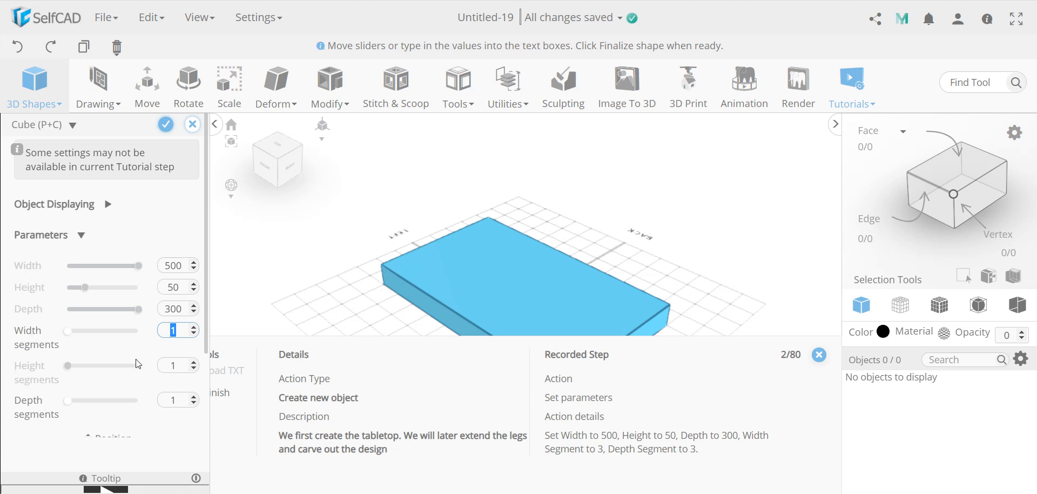
text(3)
click(174, 402)
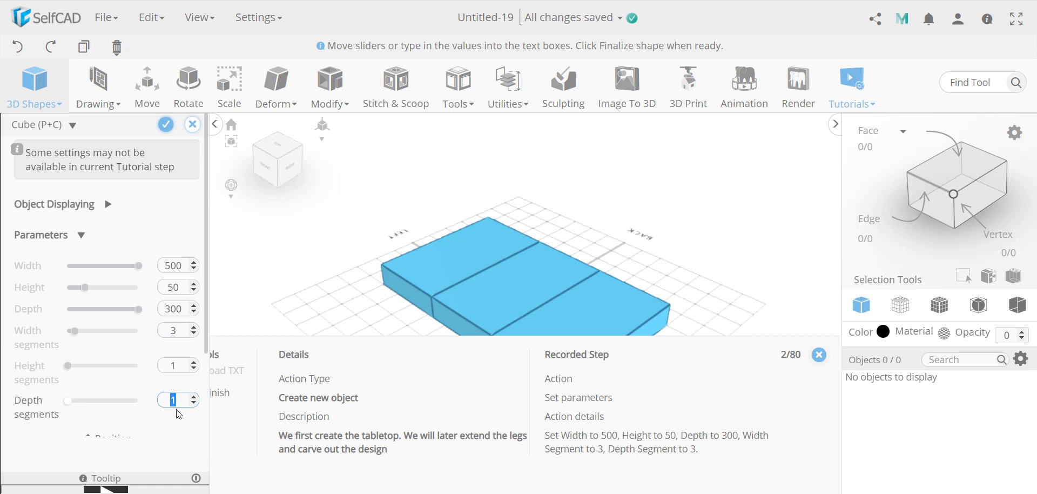
text(2)
key(Return)
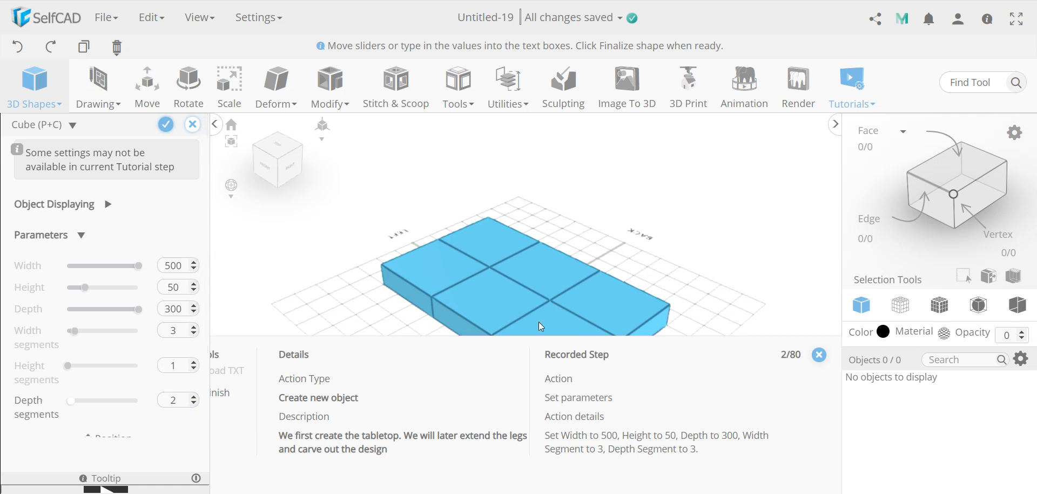
Step: Set the cube's depth segments to 3 and finalize the shape
click(179, 406)
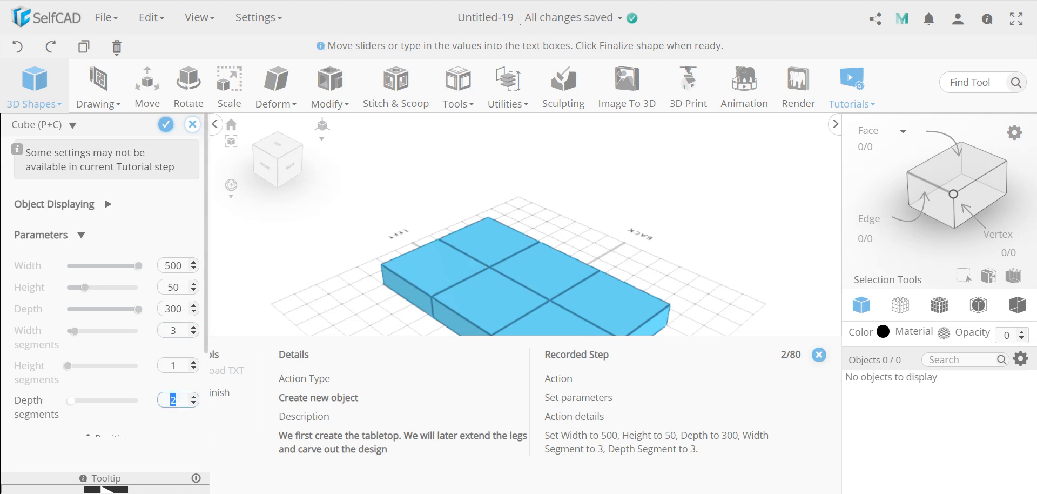
text(3)
key(Return)
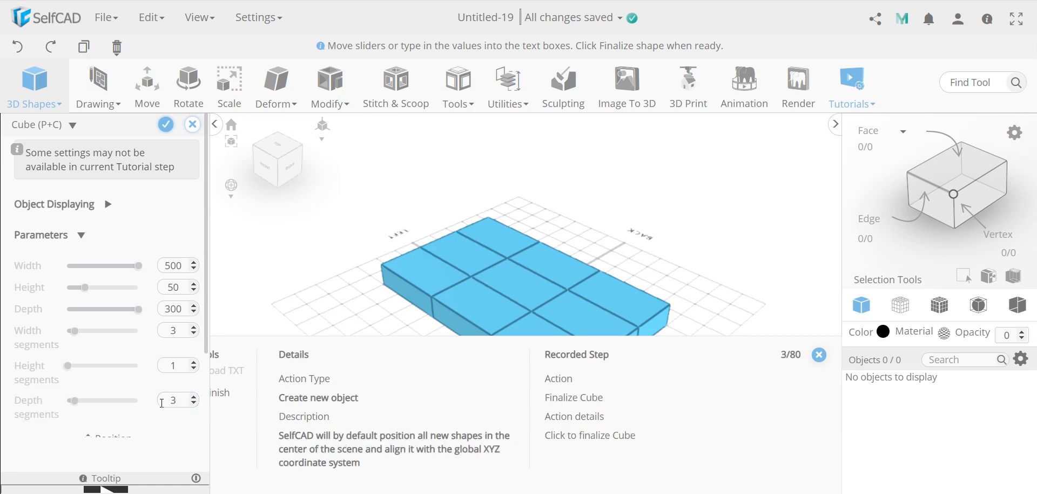
click(165, 126)
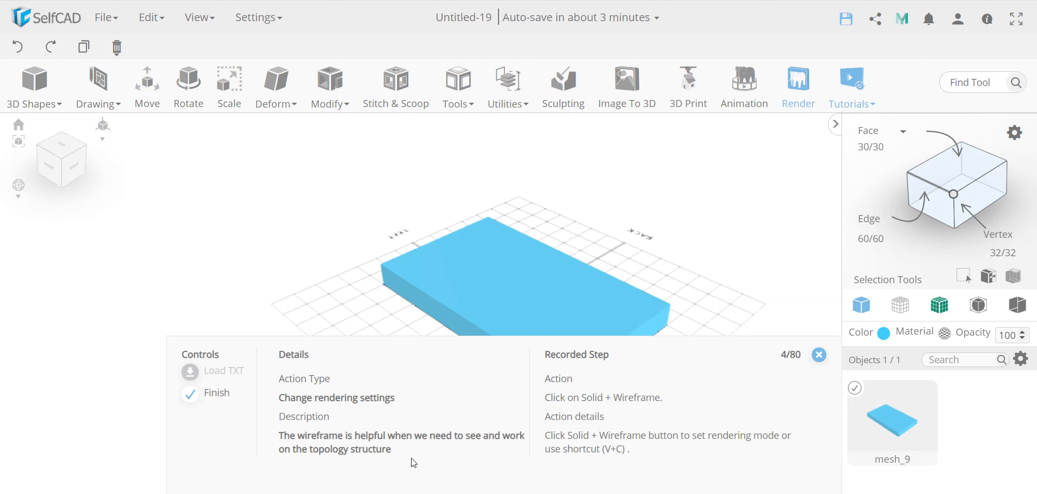
Step: Display the tabletop as solid with wireframe and select the three highlighted center faces on its upper side in face selection mode
click(949, 307)
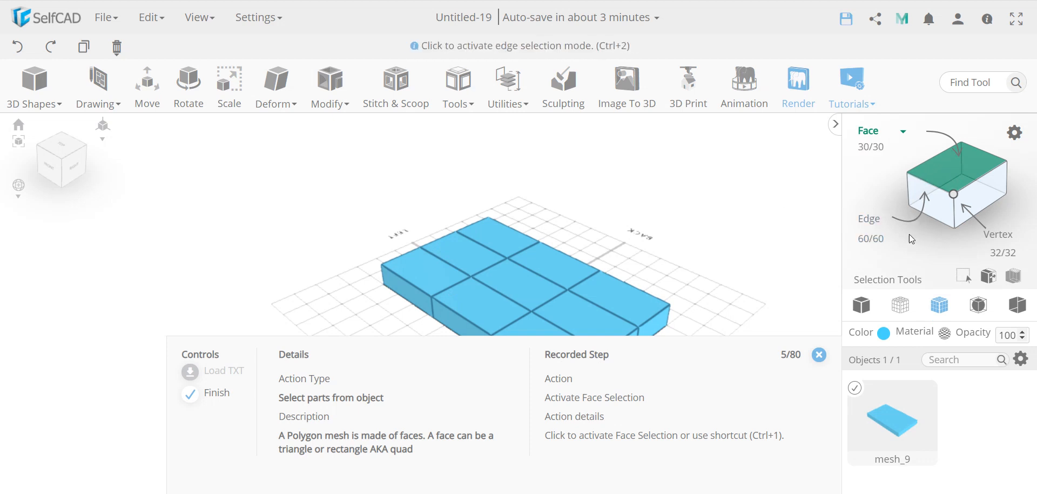
click(951, 186)
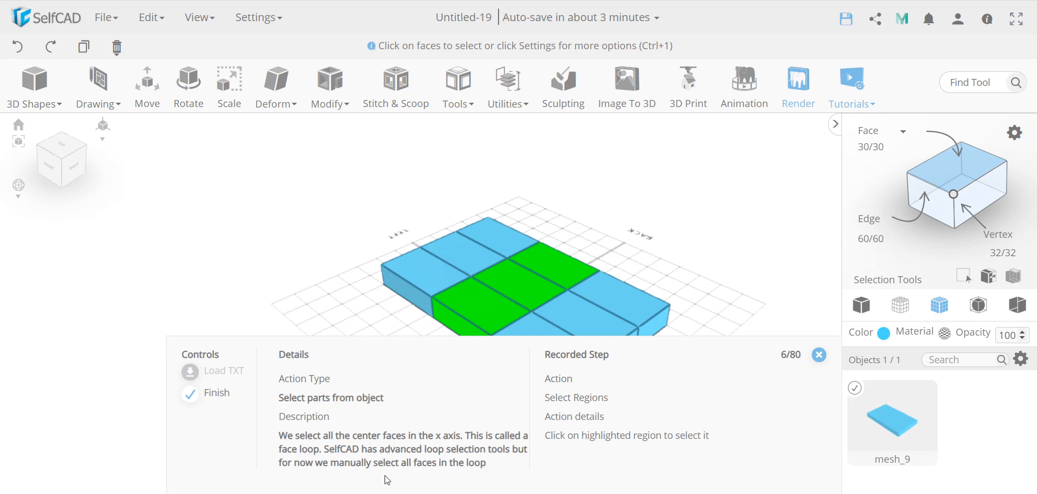
right_drag(340, 327, 323, 292)
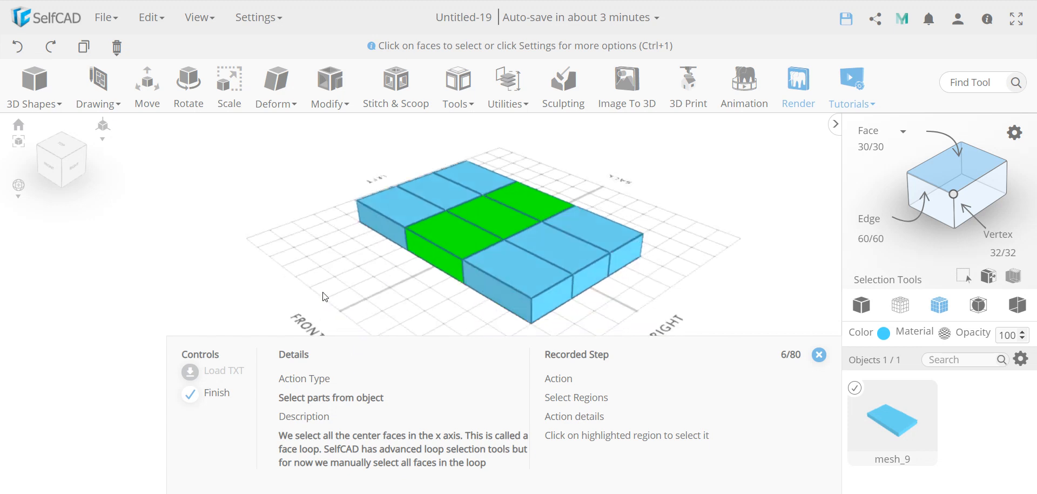
click(460, 233)
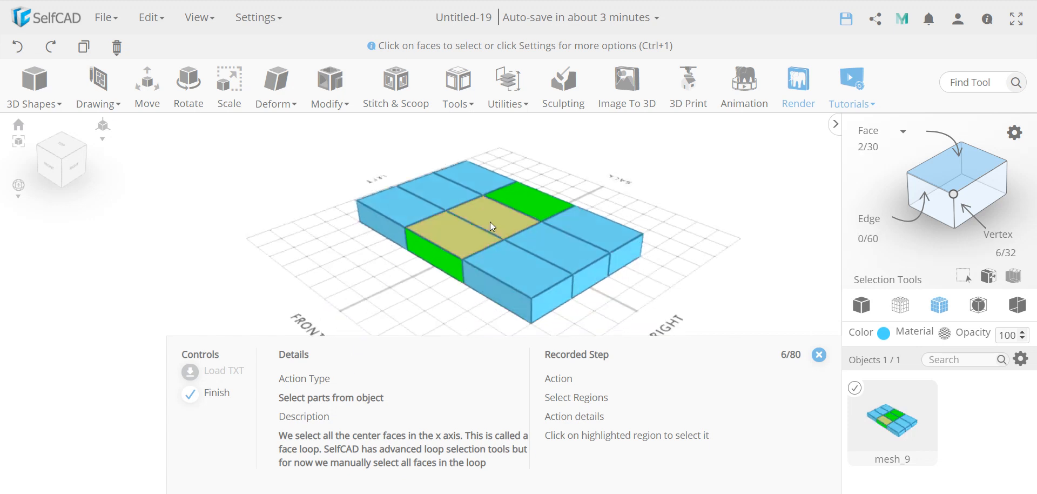
click(491, 221)
click(526, 205)
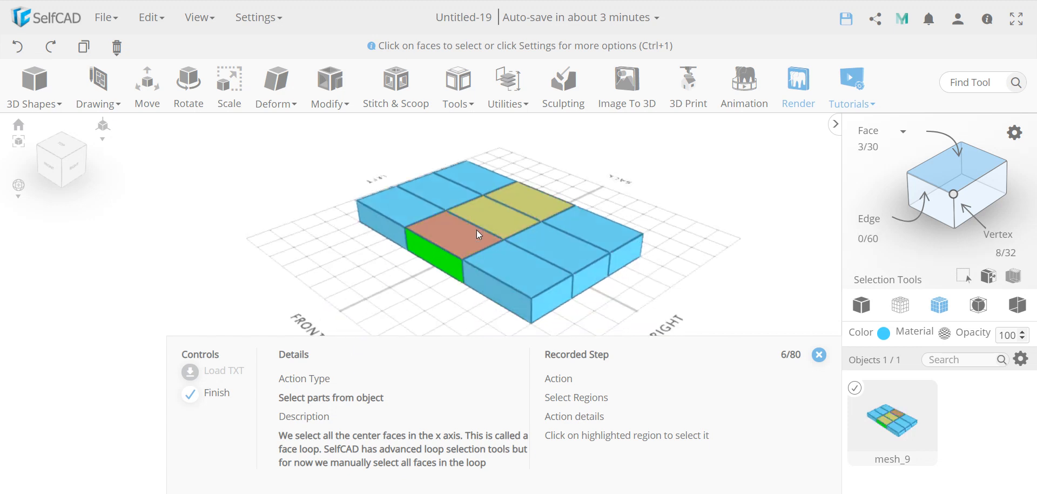
Step: Complete the center face loop by also selecting its front face, the three underside faces and the back face
click(455, 264)
drag(407, 289, 418, 206)
click(447, 256)
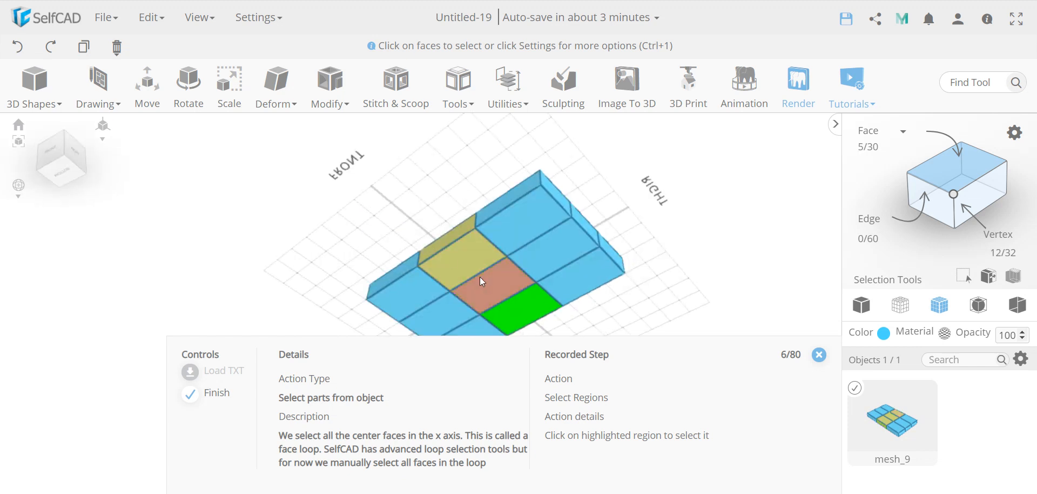
click(497, 278)
click(533, 298)
drag(576, 312, 247, 348)
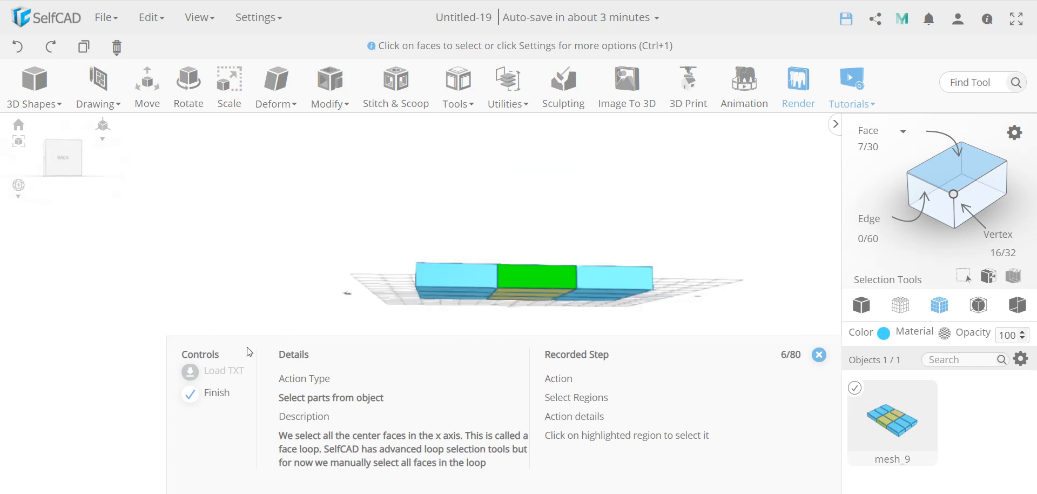
click(521, 271)
drag(260, 251, 276, 288)
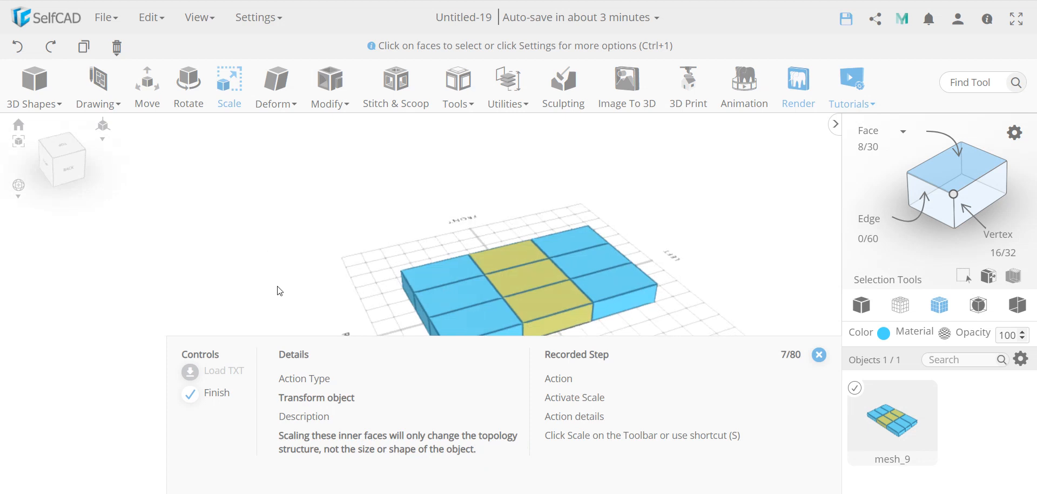
Step: Scale the selected face loop to 410 along the X axis
click(219, 109)
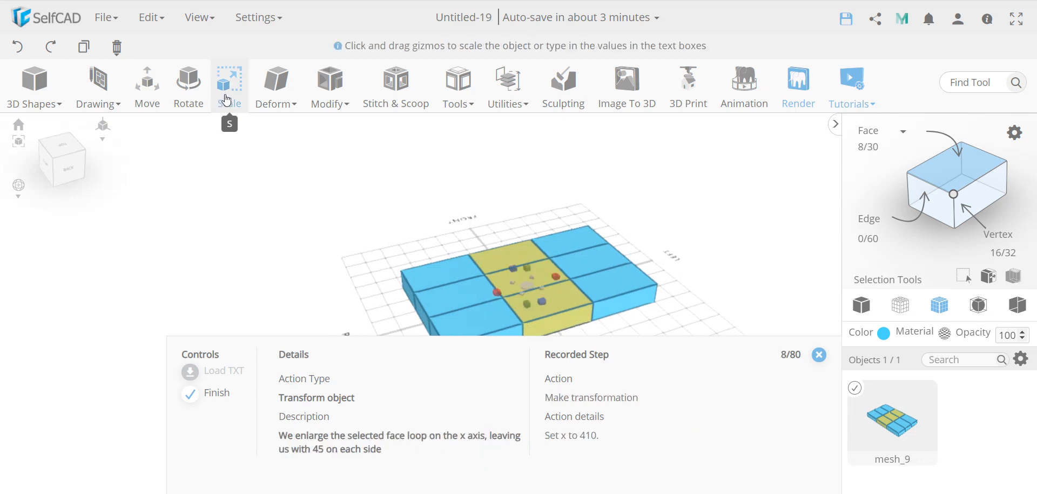
click(49, 204)
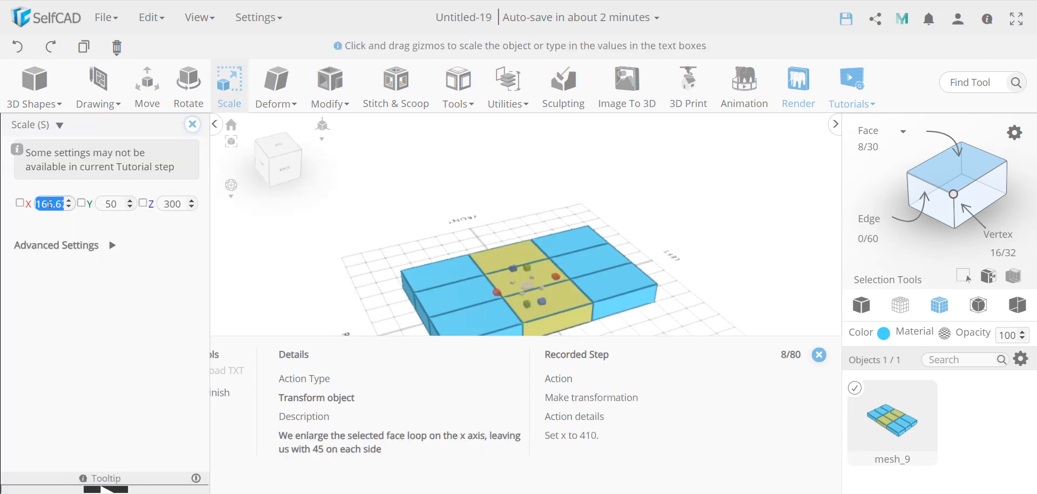
text(410)
key(Return)
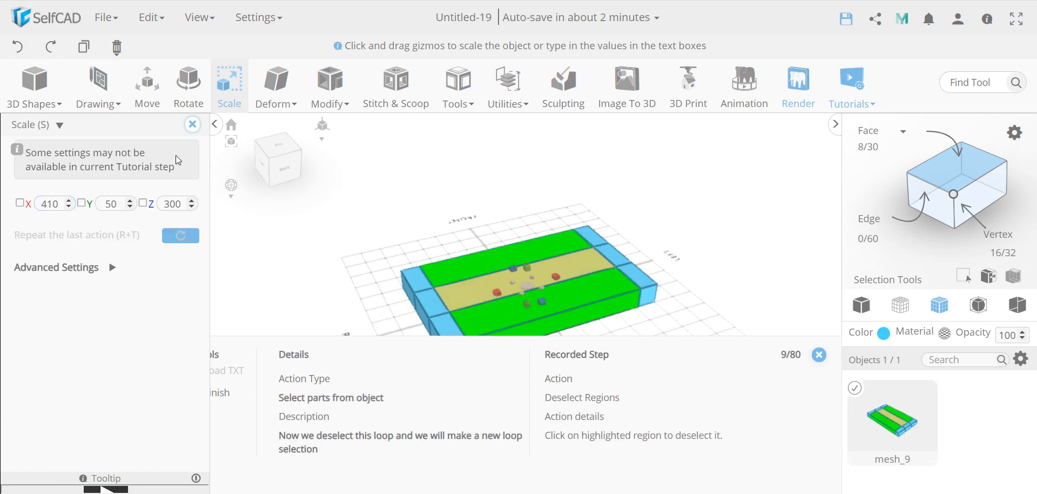
click(193, 125)
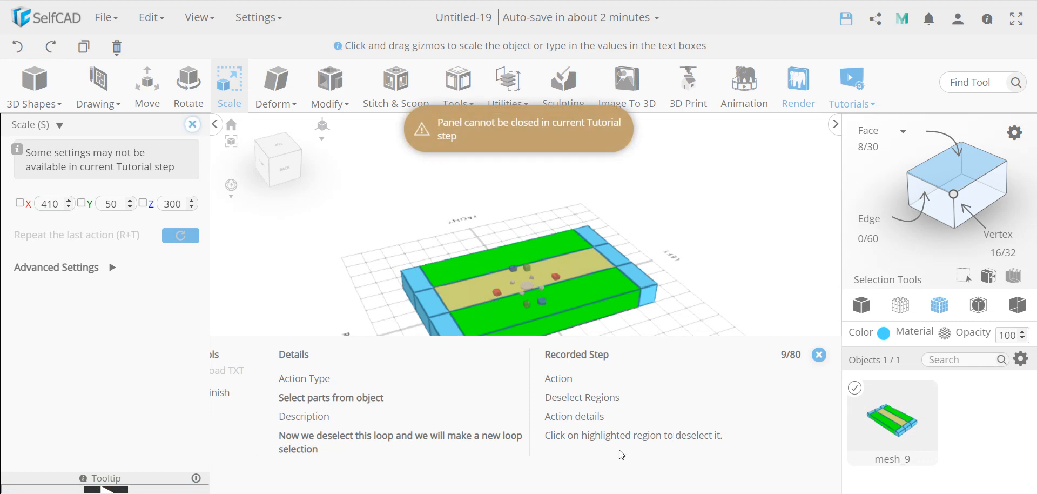
Step: Deselect the highlighted outer top and bottom faces and the long front and back side faces of the loop
click(497, 326)
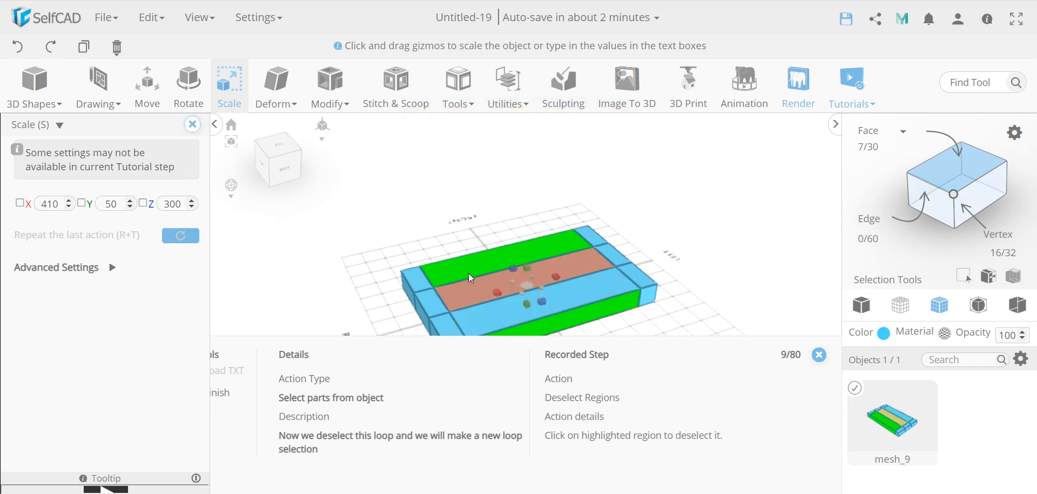
click(582, 310)
right_drag(582, 310, 611, 246)
click(585, 273)
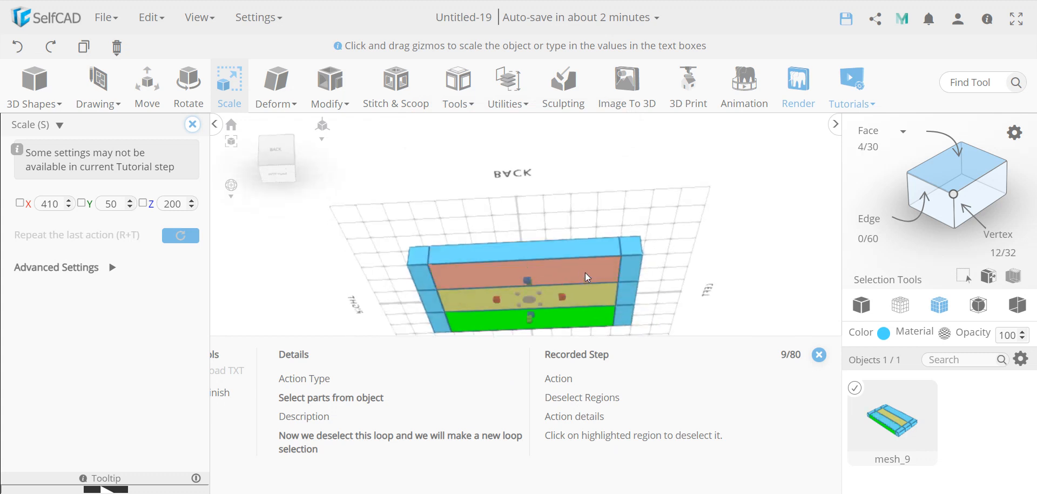
click(596, 319)
right_drag(684, 290, 356, 284)
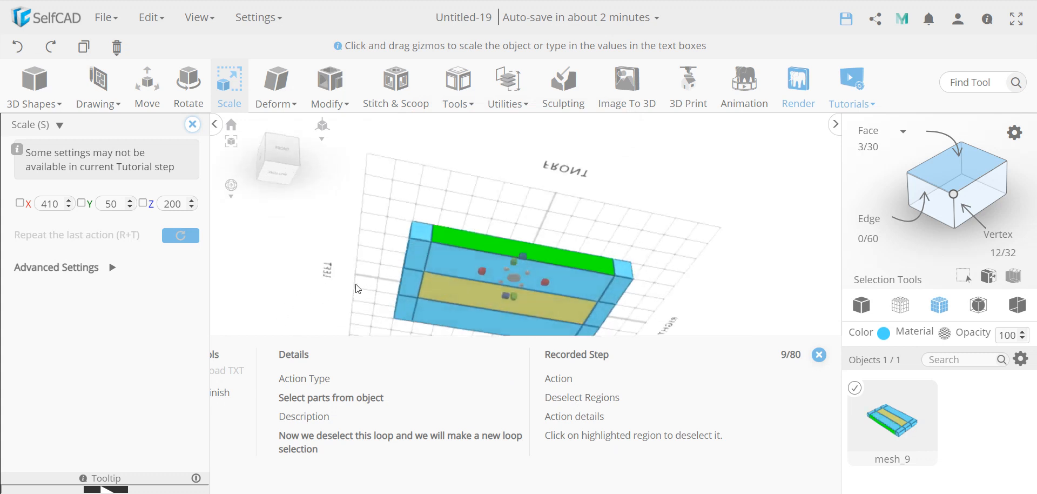
click(465, 240)
Step: Complete the lengthwise center face loop by adding the two outer top faces, the right end face and the two outer underside faces
right_drag(465, 240, 679, 254)
click(449, 293)
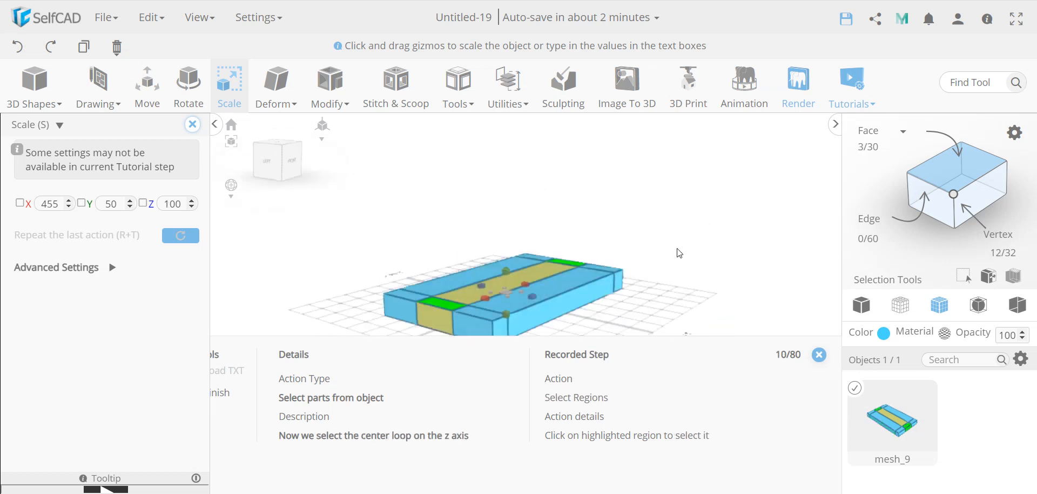
click(576, 258)
right_drag(576, 258, 365, 255)
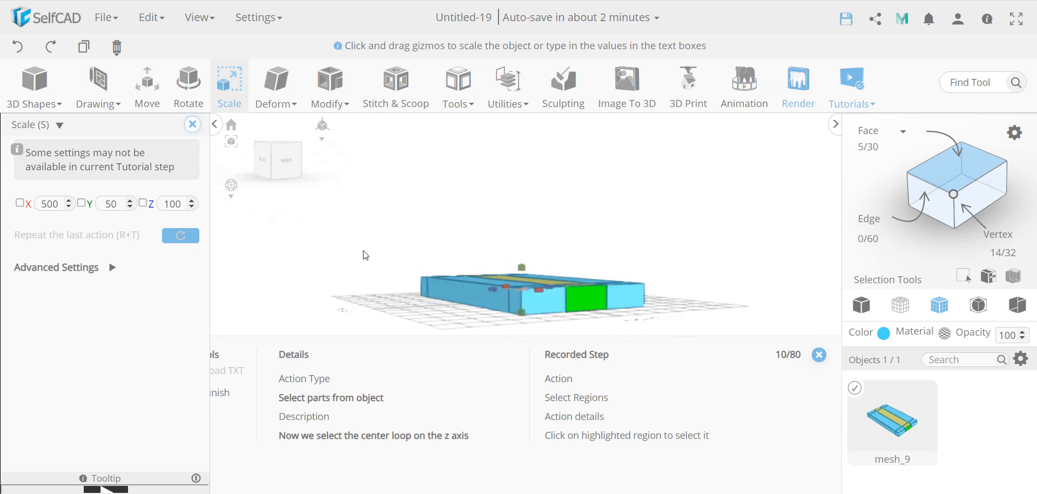
click(582, 300)
right_drag(581, 299, 466, 251)
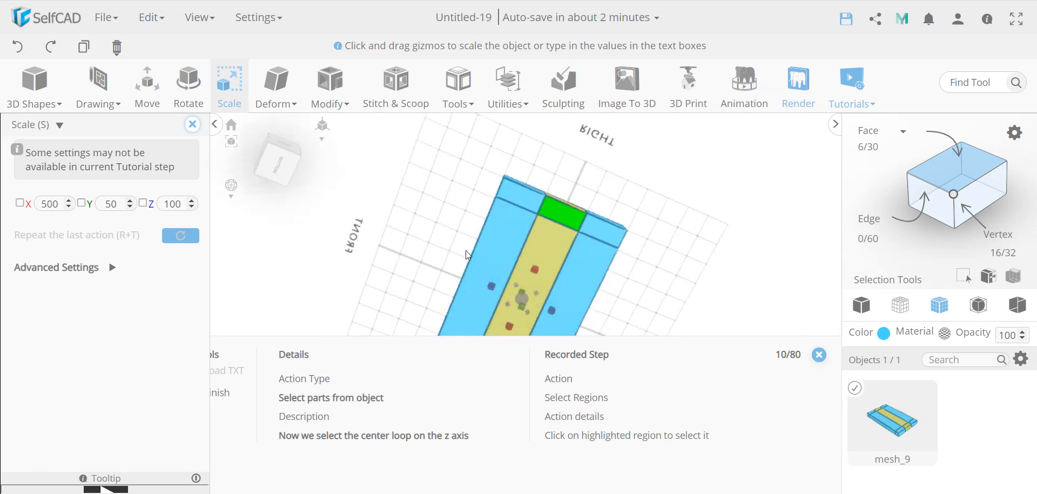
click(547, 210)
right_drag(547, 210, 439, 277)
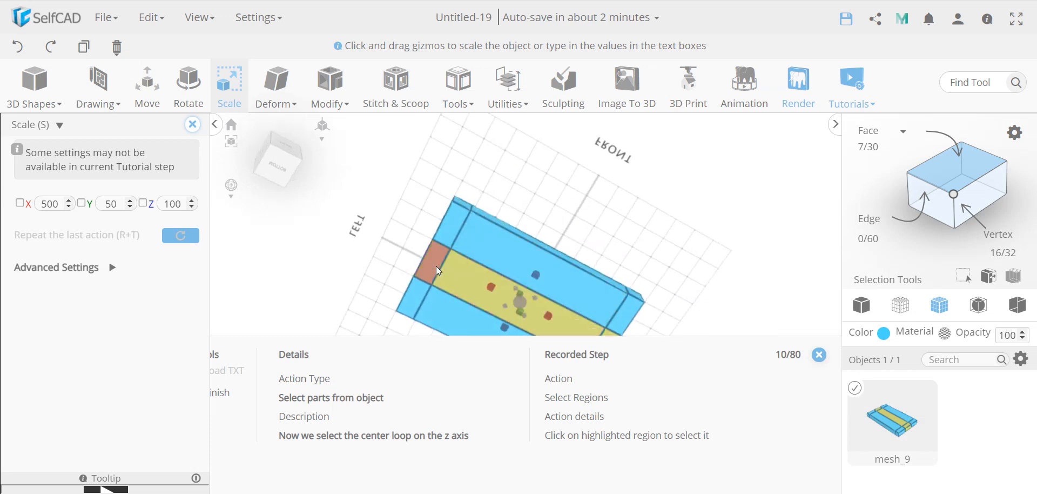
click(435, 266)
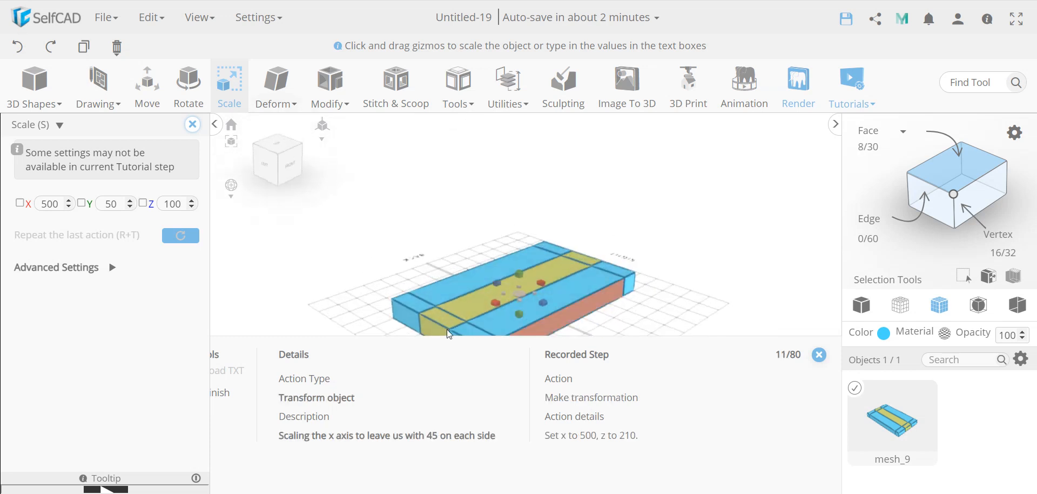
Step: Scale the selected lengthwise face loop to 210 along the Z axis and finish the scaling
double_click(186, 203)
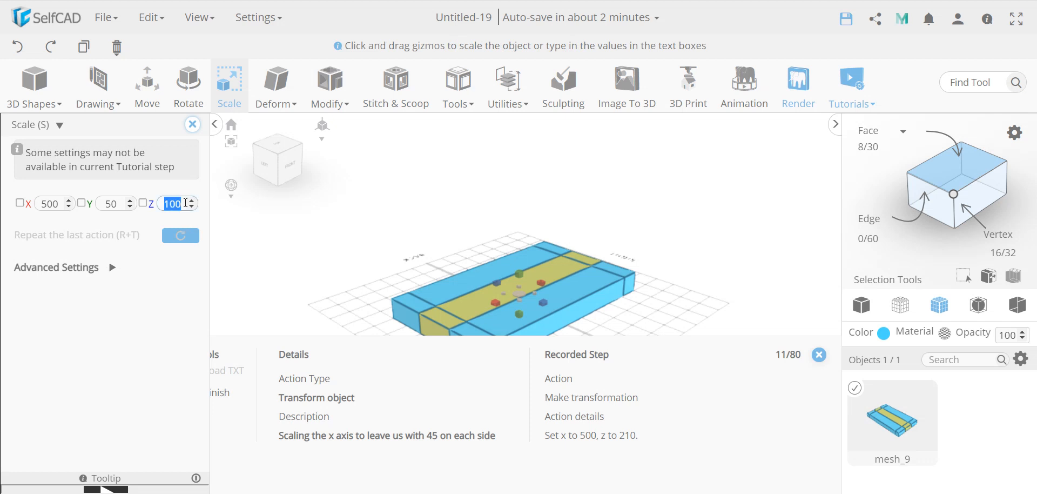
text(41)
key(BackSpace)
key(BackSpace)
text(210)
key(Return)
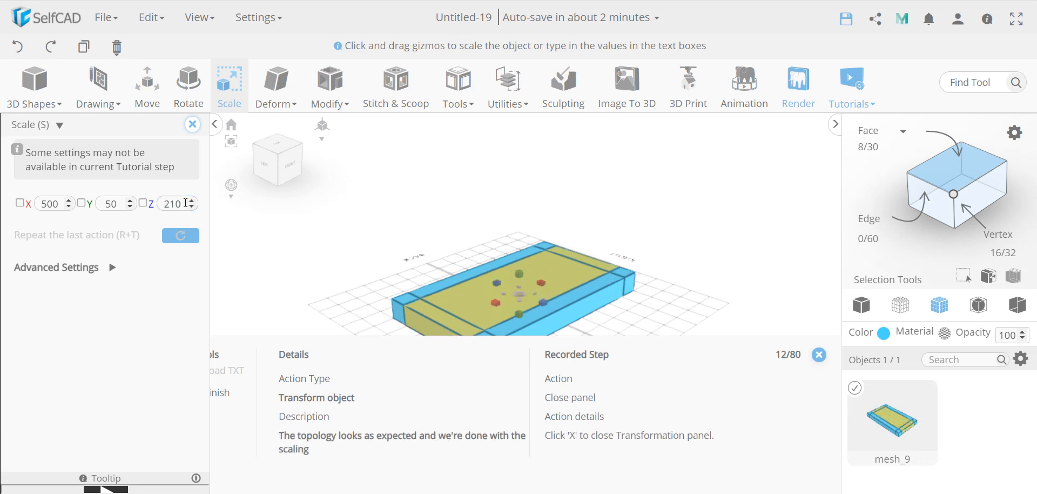
click(191, 124)
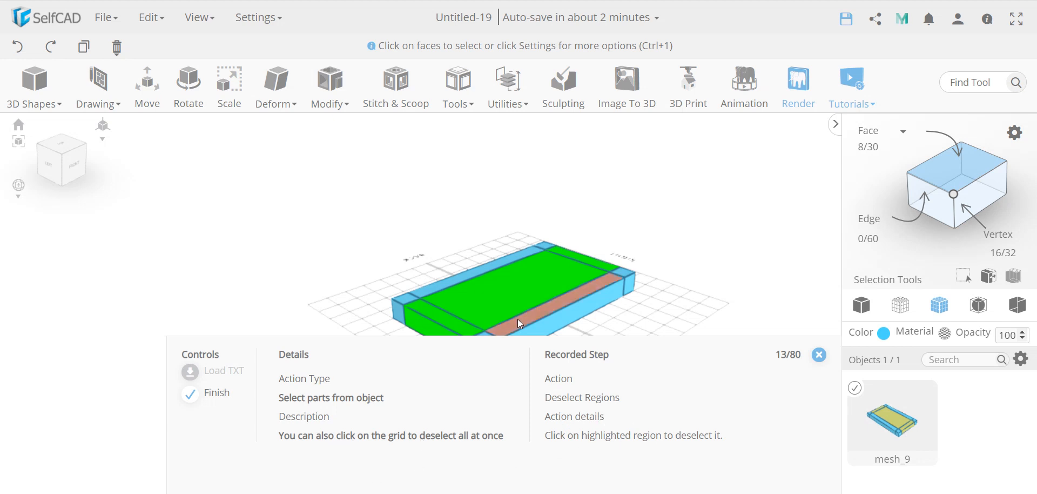
Step: Clear the face selection and select the four highlighted corner faces on the slab's upper side for the legs
click(663, 328)
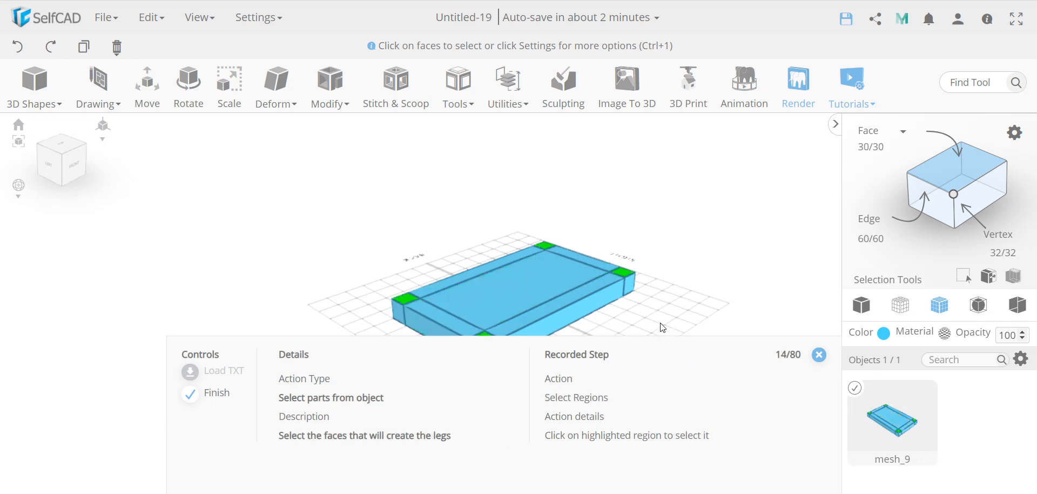
drag(608, 296, 514, 337)
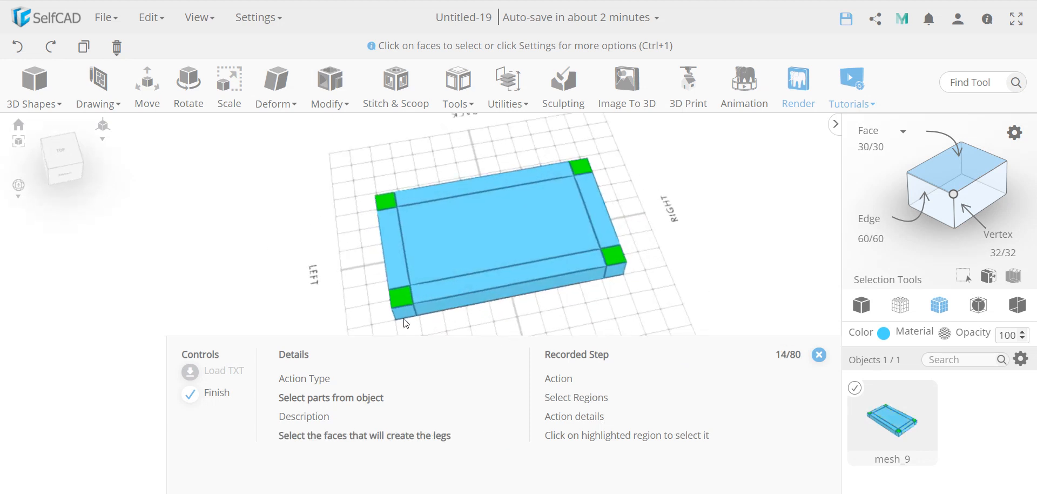
click(620, 259)
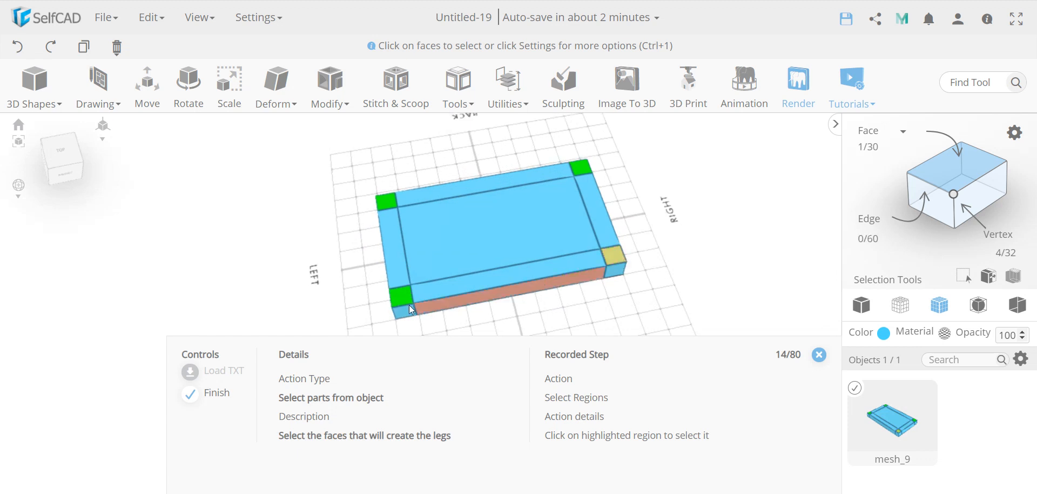
click(401, 296)
click(383, 206)
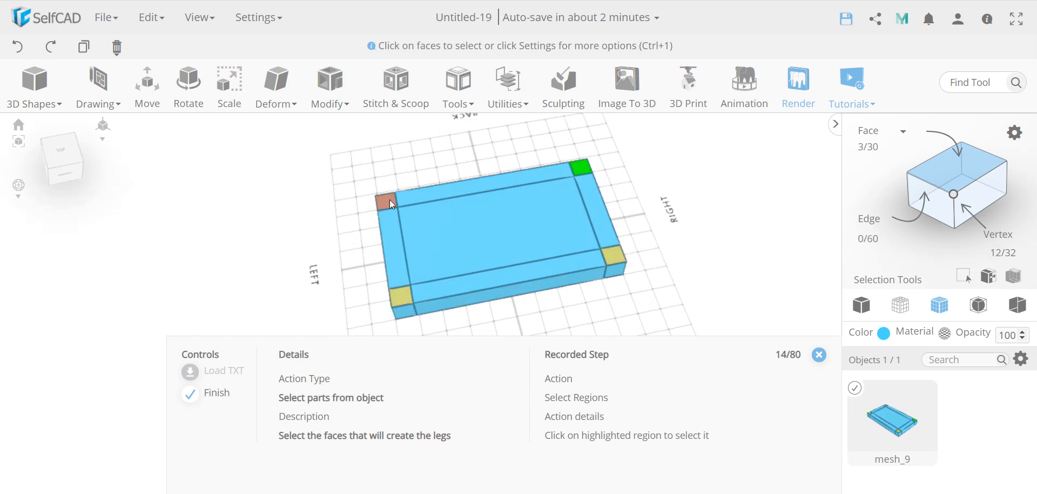
click(581, 171)
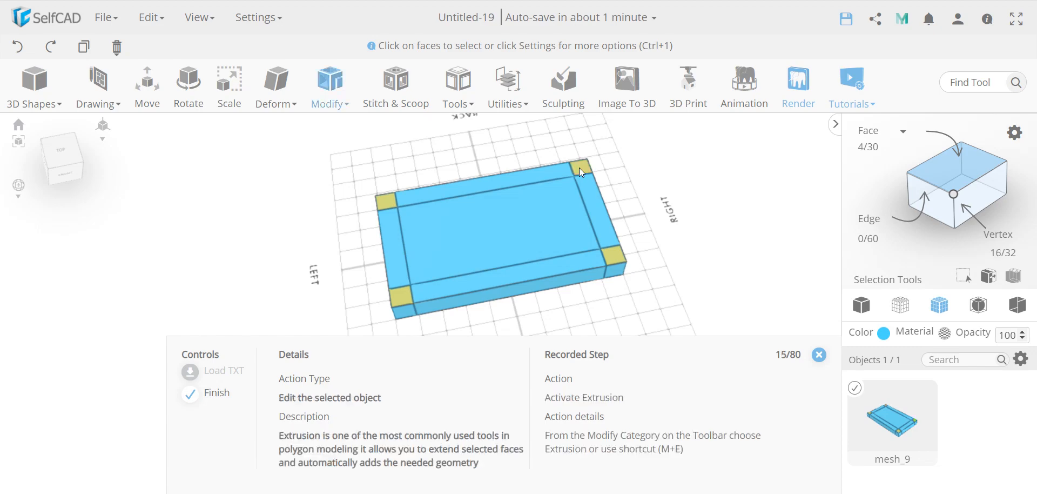
Step: Extrude the four selected corner faces by 240 to form the table legs, and finalize the extrusion
click(330, 85)
click(351, 126)
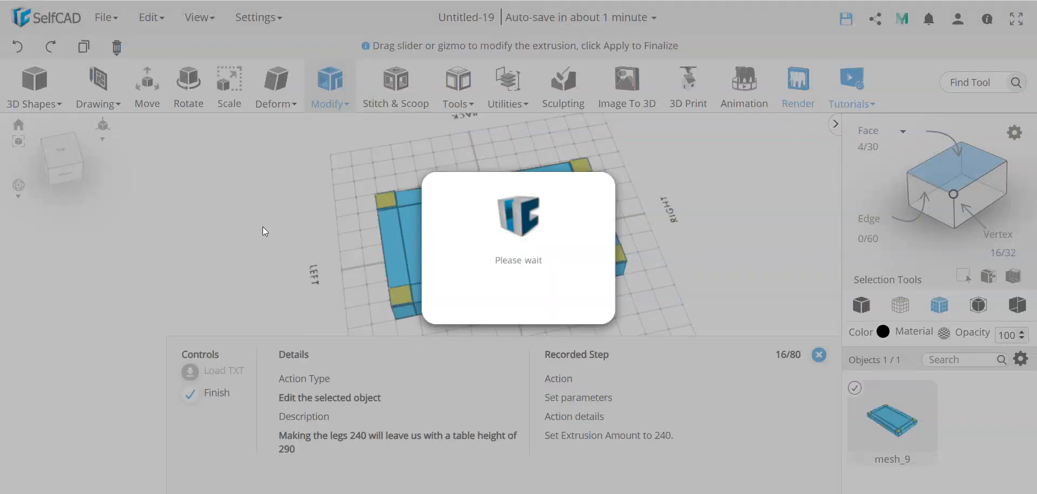
double_click(173, 192)
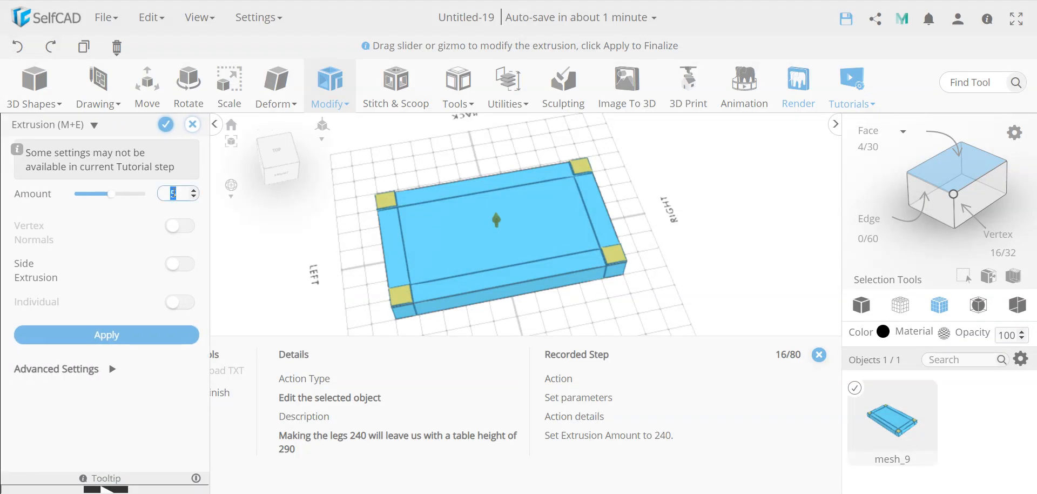
text(240)
key(Return)
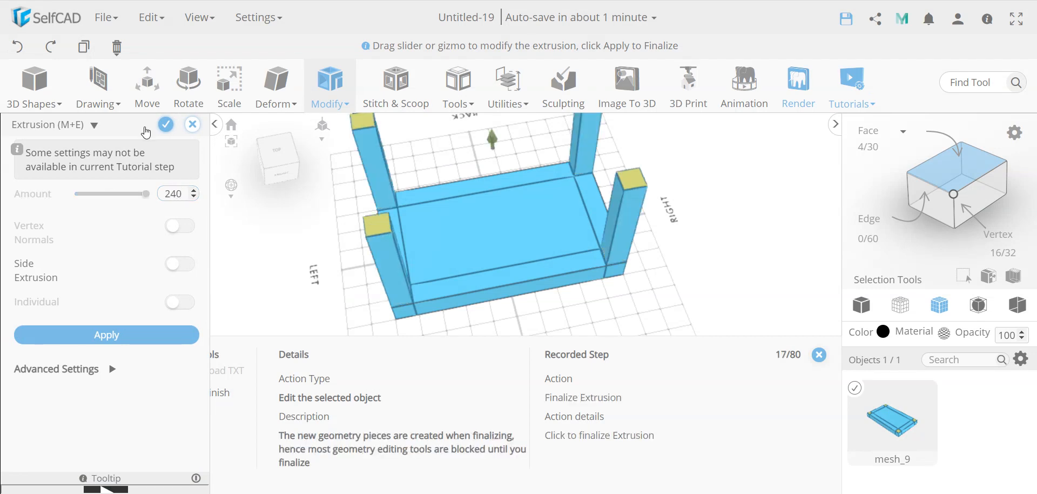
click(163, 122)
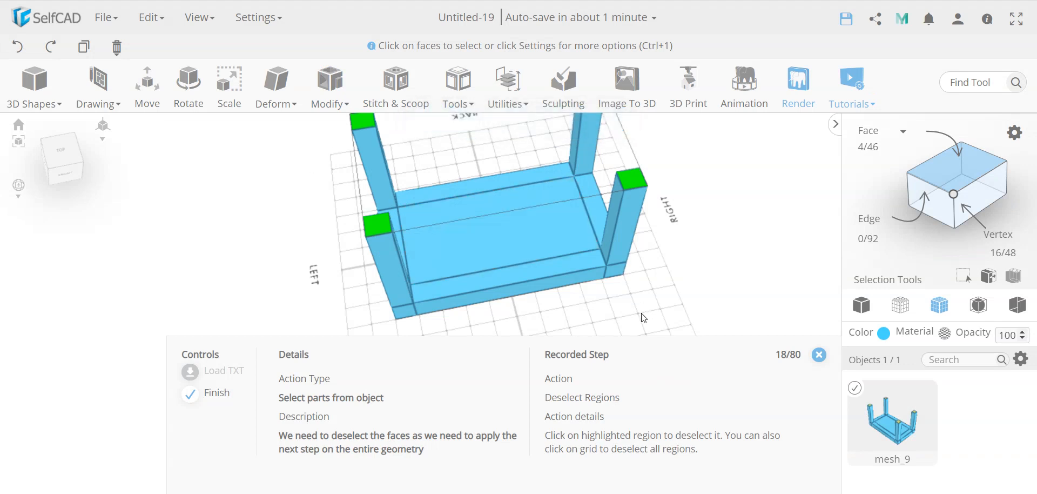
Step: Deselect the leg end faces and rotate the entire table 180 degrees around the Z axis
click(644, 318)
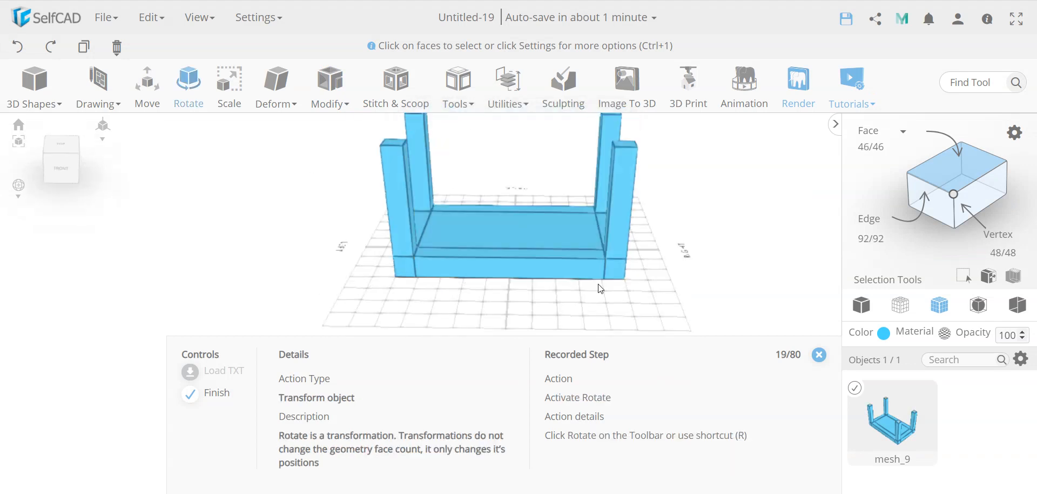
click(184, 94)
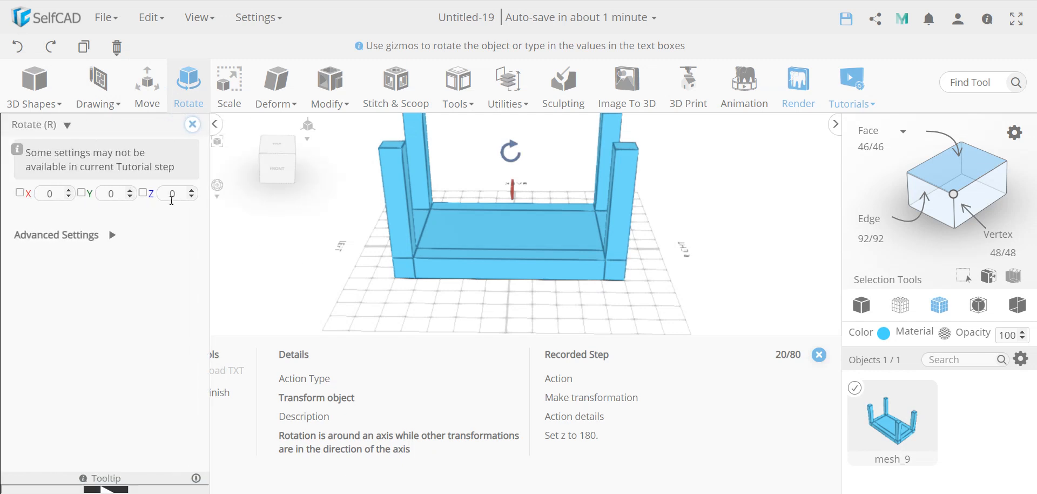
click(172, 194)
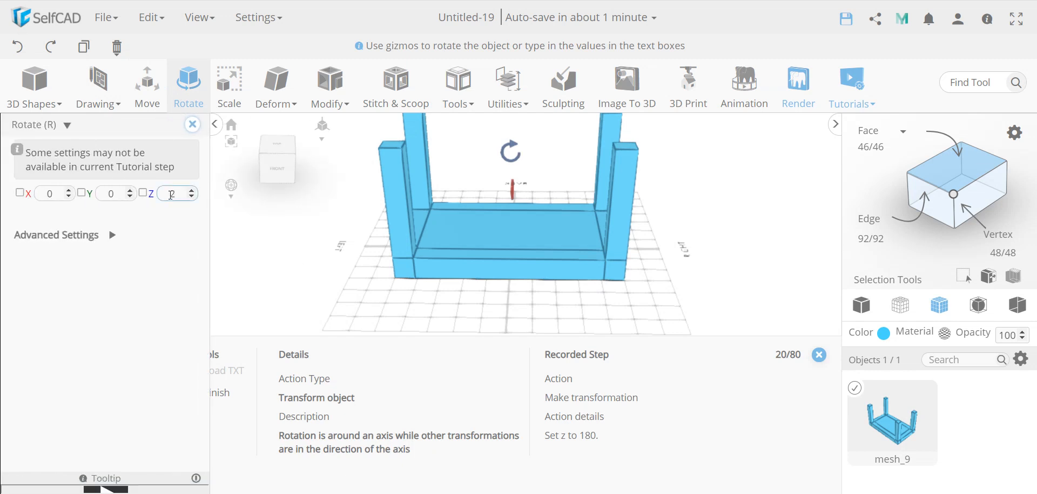
key(Return)
click(171, 193)
text(180)
key(Return)
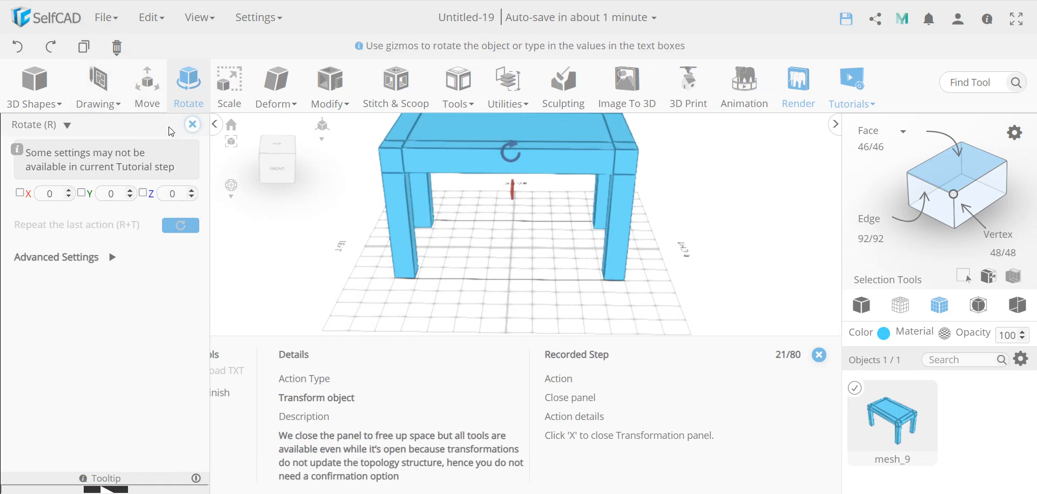
click(193, 124)
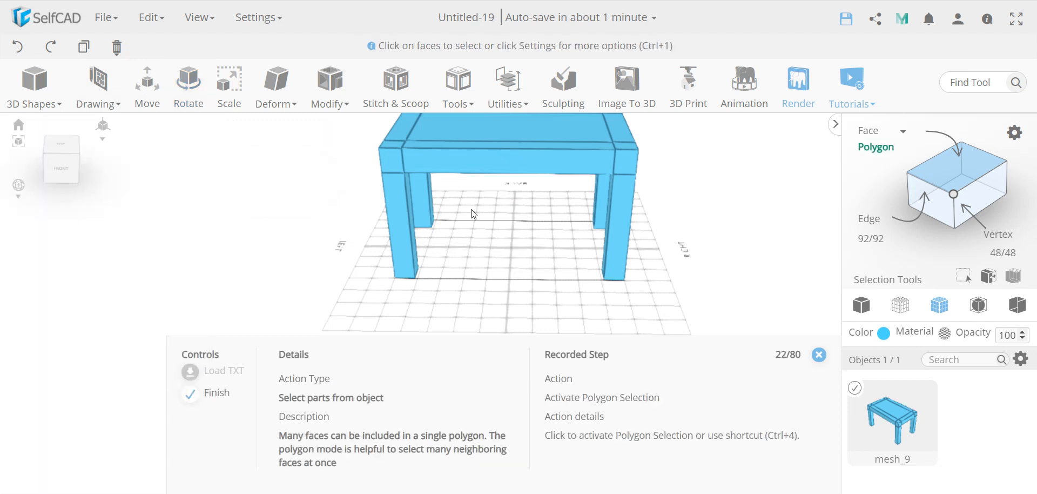
right_drag(505, 210, 487, 236)
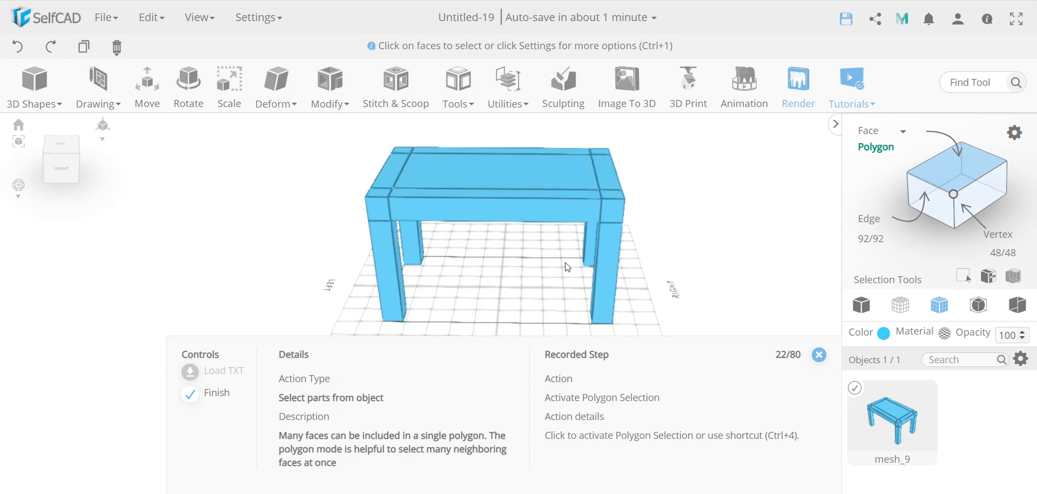
mouse_move(503, 314)
mouse_down()
mouse_move(492, 268)
mouse_move(519, 310)
mouse_up()
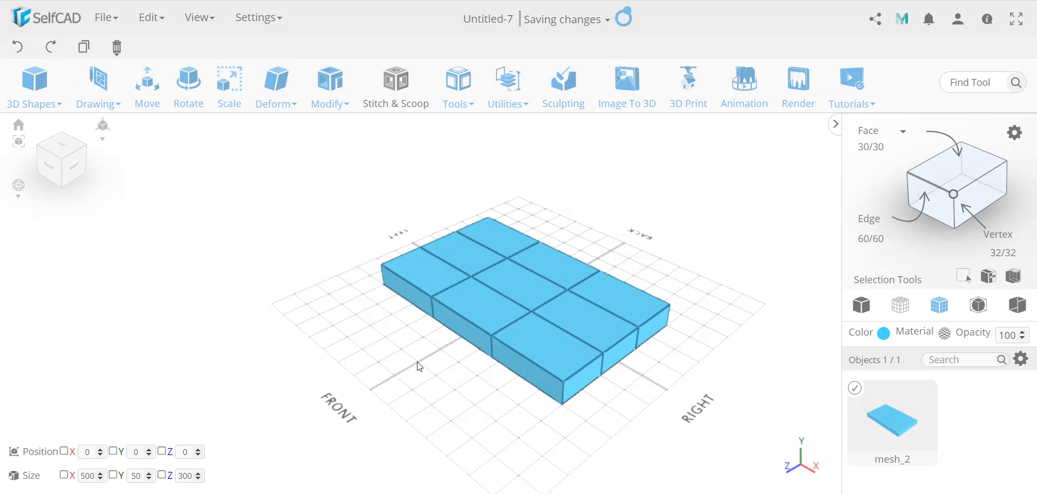
Step: Enable Loop selection for face selection and select the crosswise center face loop of the segmented slab
mouse_move(424, 367)
mouse_down()
mouse_move(449, 258)
mouse_move(454, 366)
mouse_move(427, 381)
mouse_up()
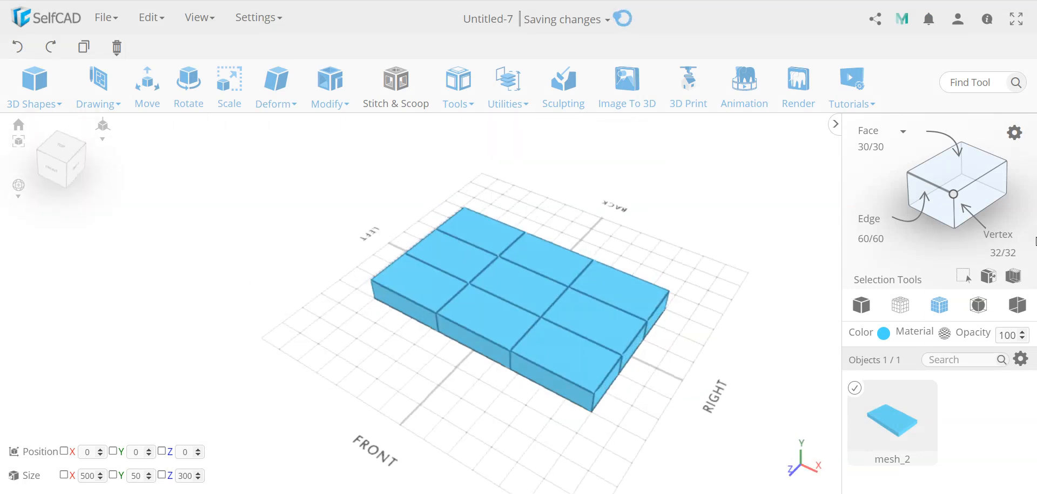
click(1014, 133)
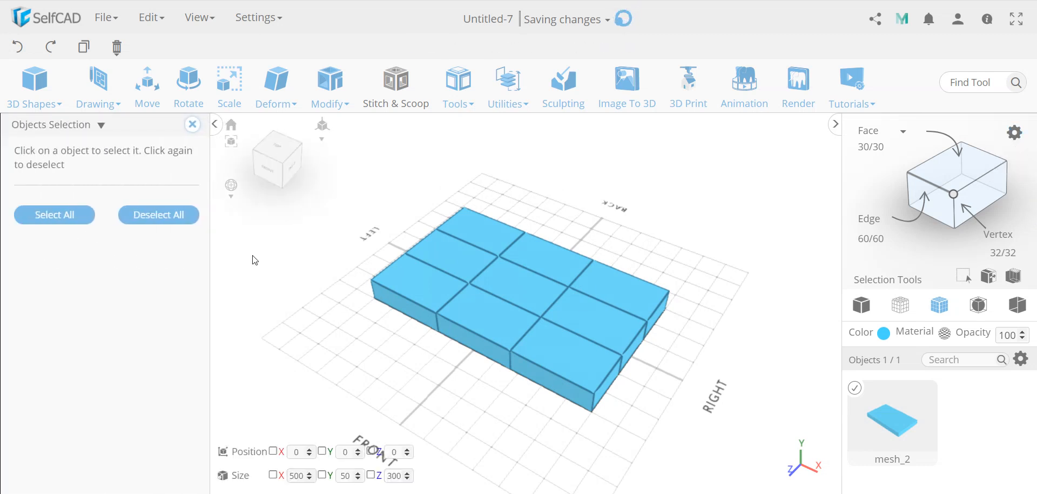
click(952, 162)
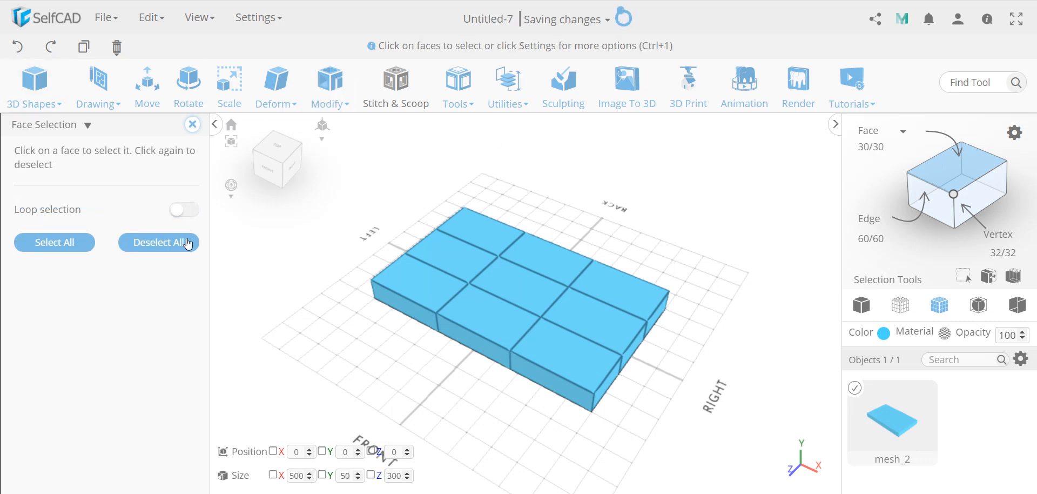
click(183, 210)
click(504, 315)
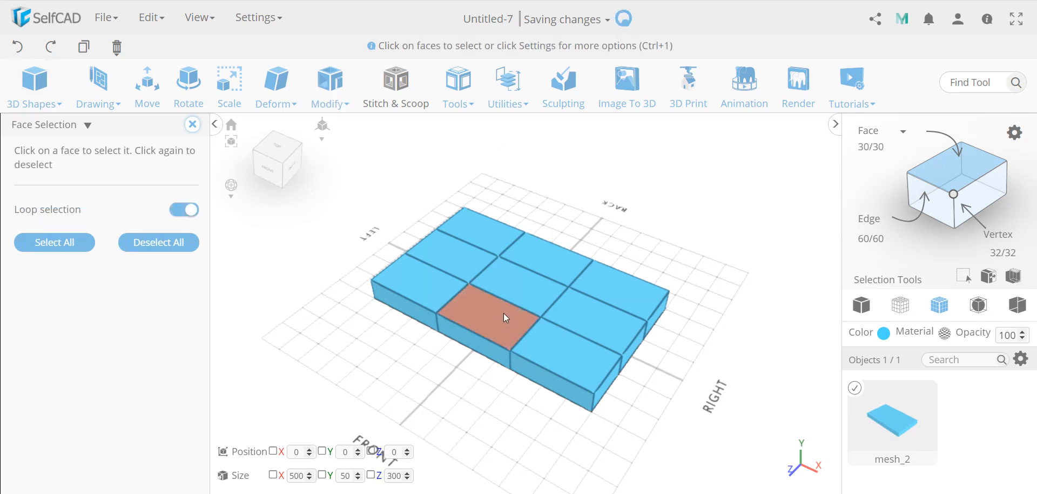
click(523, 292)
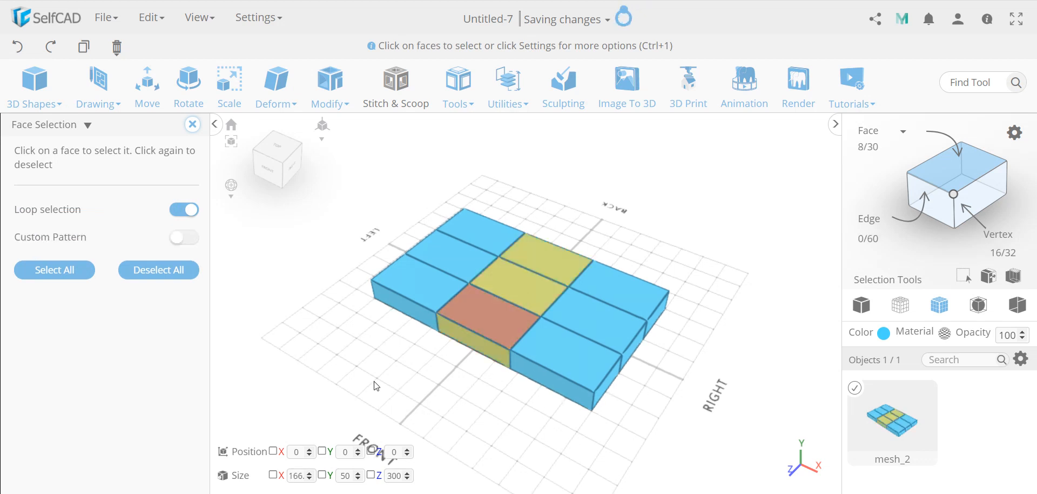
mouse_move(380, 404)
mouse_down()
mouse_move(366, 297)
mouse_move(387, 411)
mouse_up()
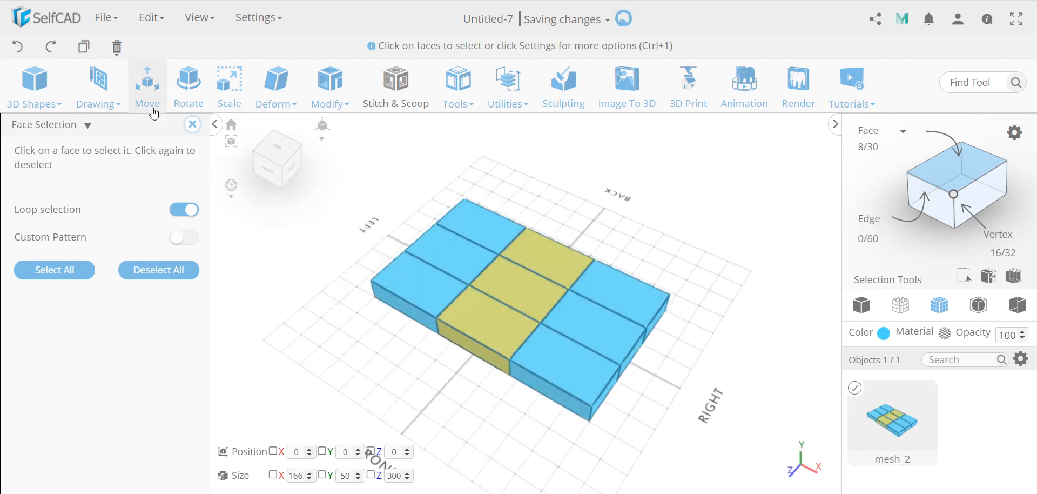
Step: Scale the selected crosswise face loop to 410 along the X axis
click(229, 89)
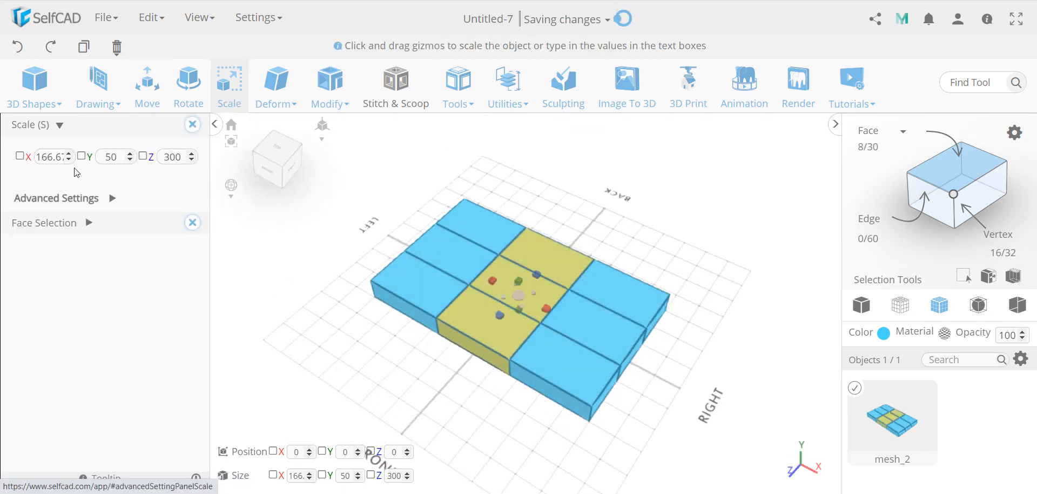
double_click(45, 155)
text(41)
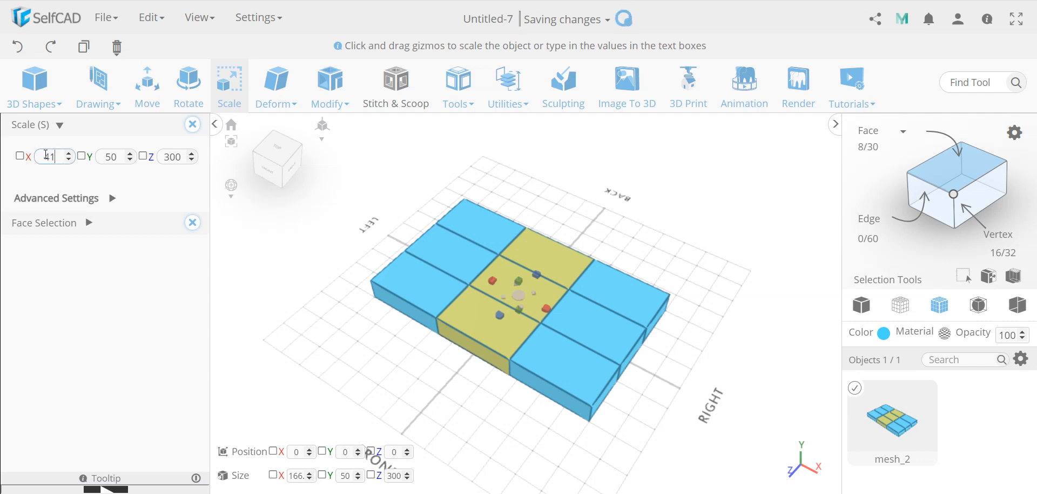
text(0)
key(Return)
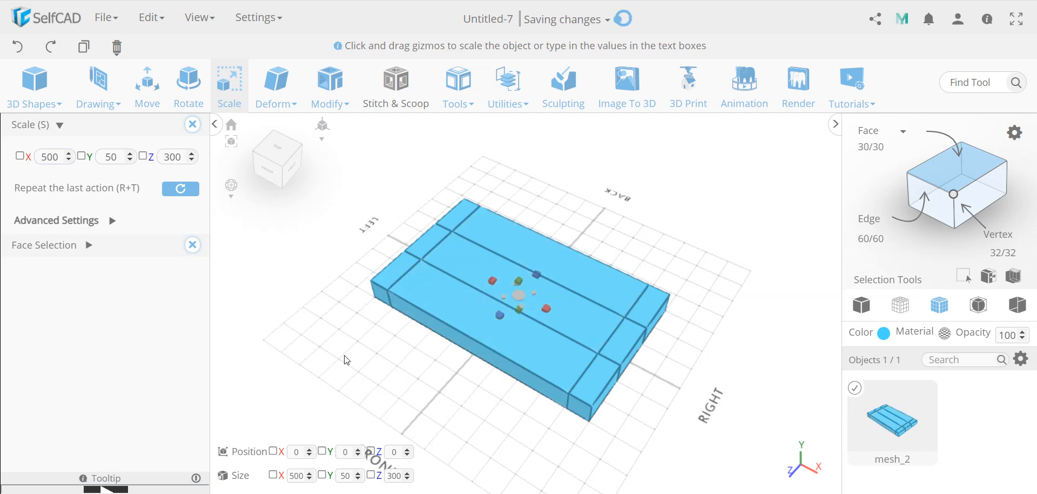
Step: Reopen the face selection settings and select the slab's lengthwise center face loop using Loop selection
click(88, 246)
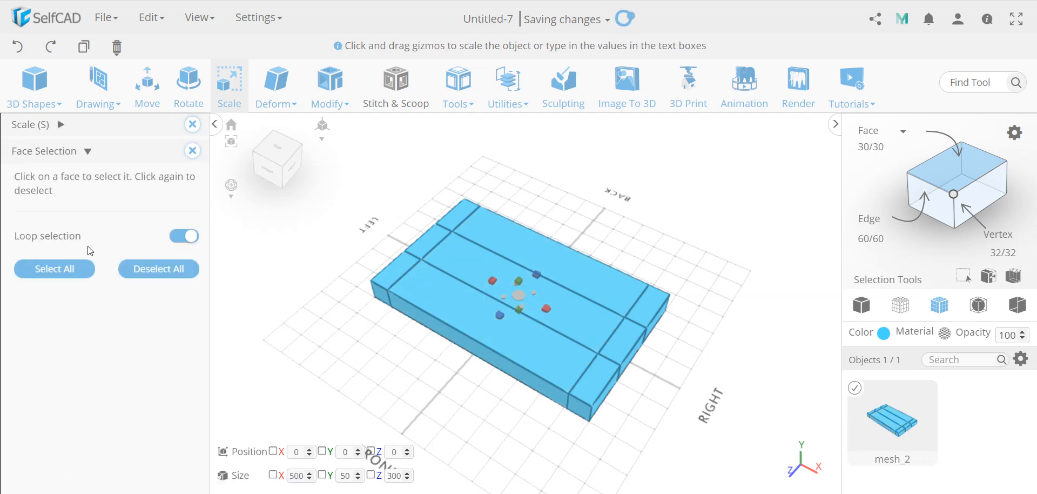
click(613, 337)
drag(359, 324, 344, 371)
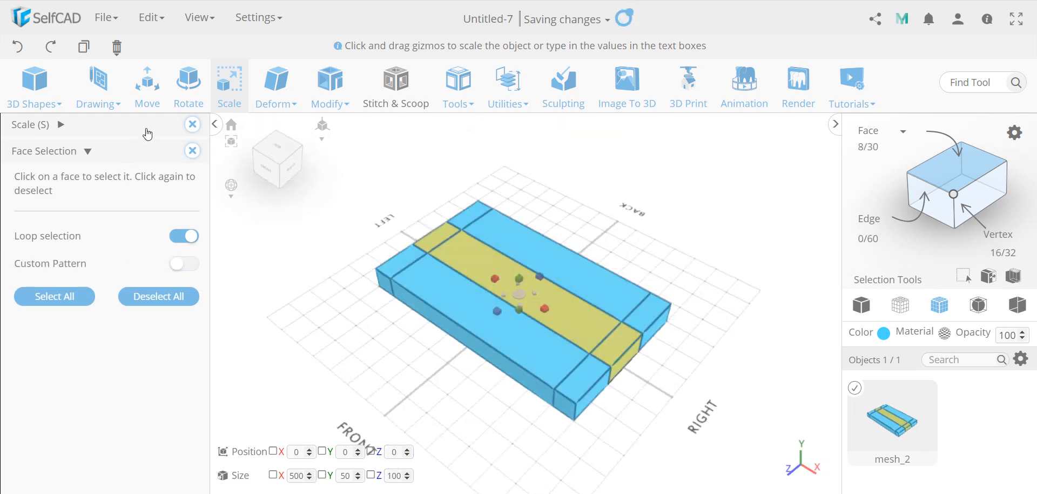
Step: Scale the selected lengthwise face loop of the slab to 210 along the Z axis and deselect all faces
click(193, 150)
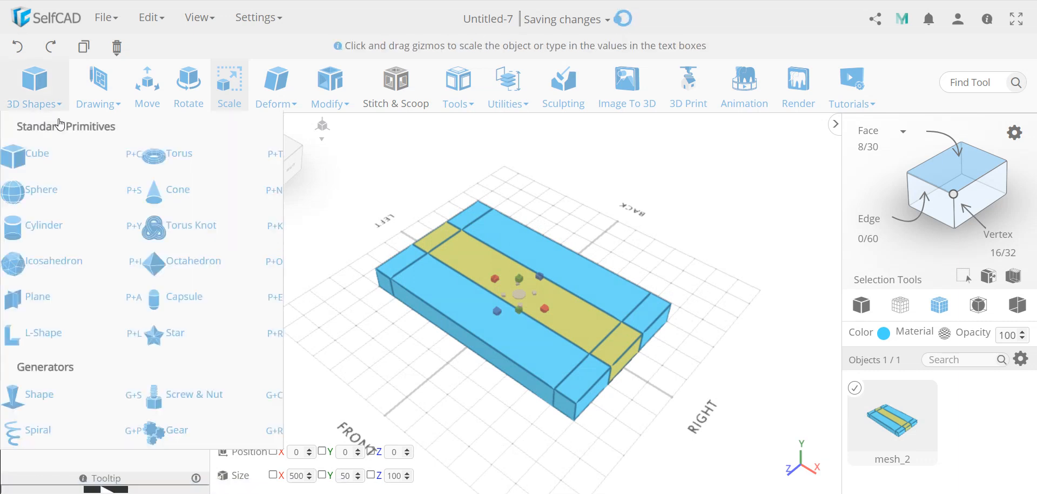
click(60, 125)
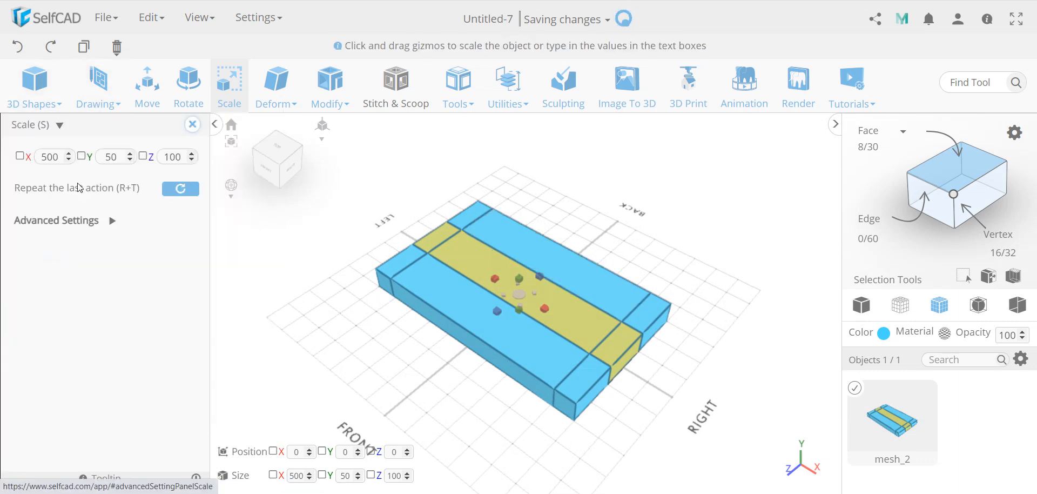
double_click(173, 157)
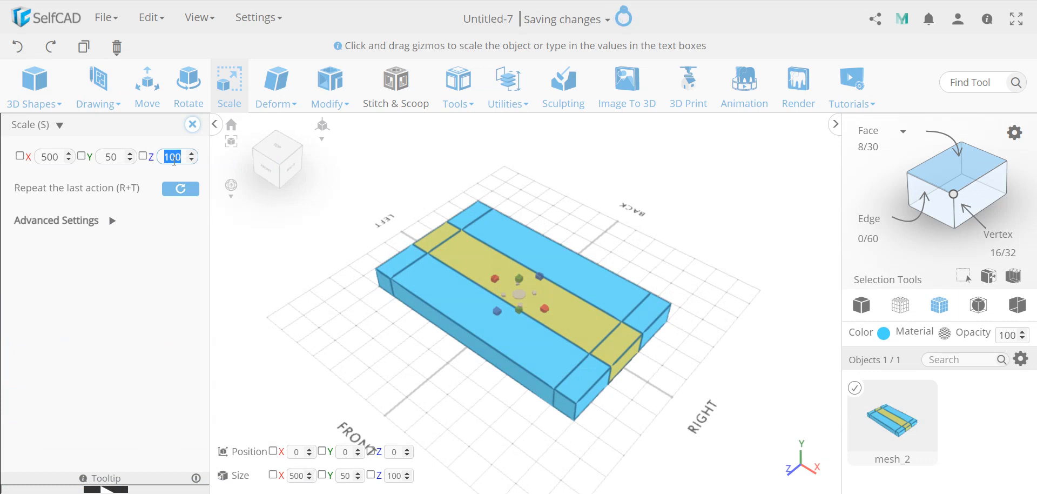
text(210)
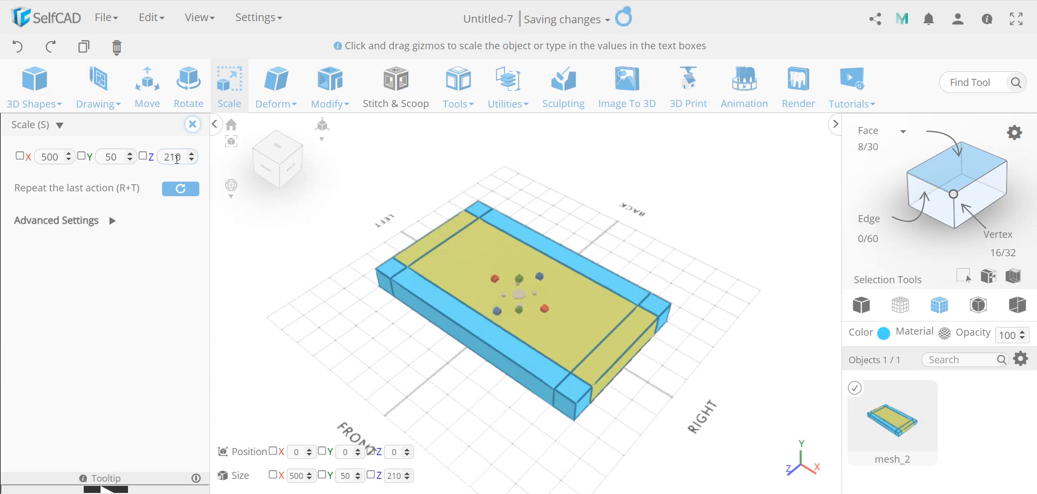
click(192, 125)
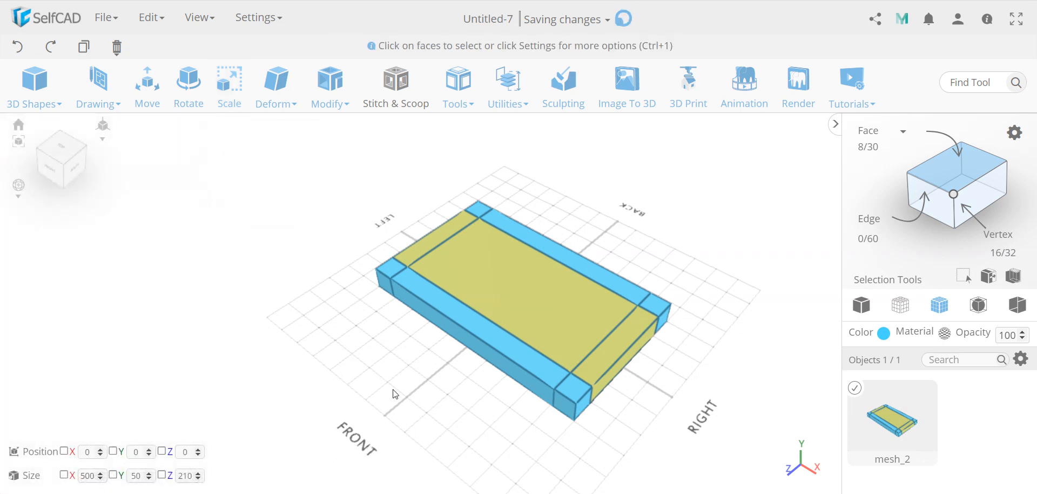
click(409, 390)
drag(405, 375, 364, 359)
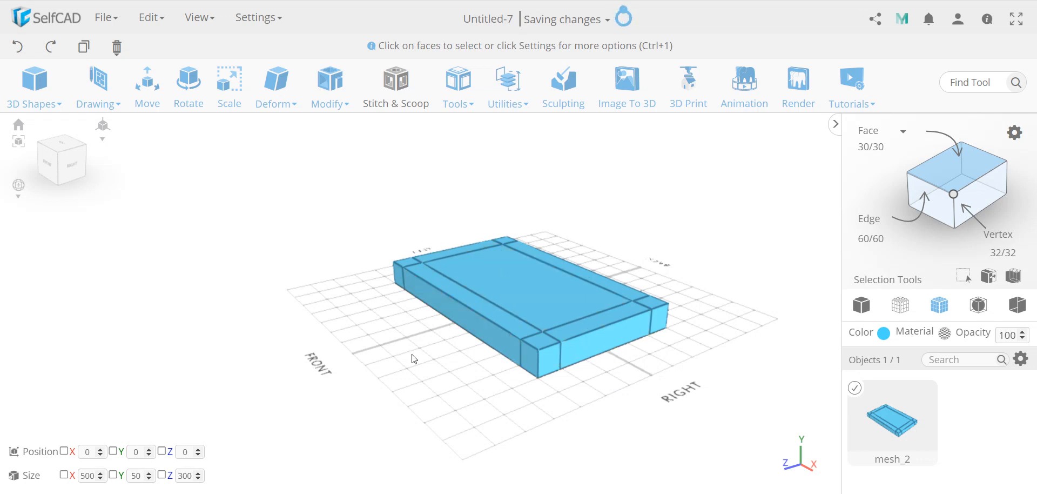
drag(413, 355, 430, 372)
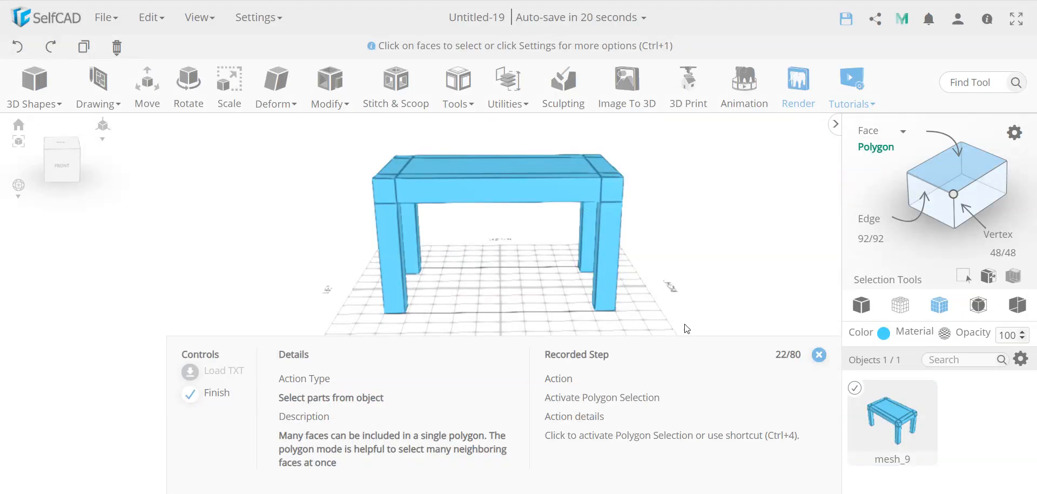
Step: Switch to Polygon selection on the table model and select the entire top surface of the tabletop
drag(684, 315, 608, 320)
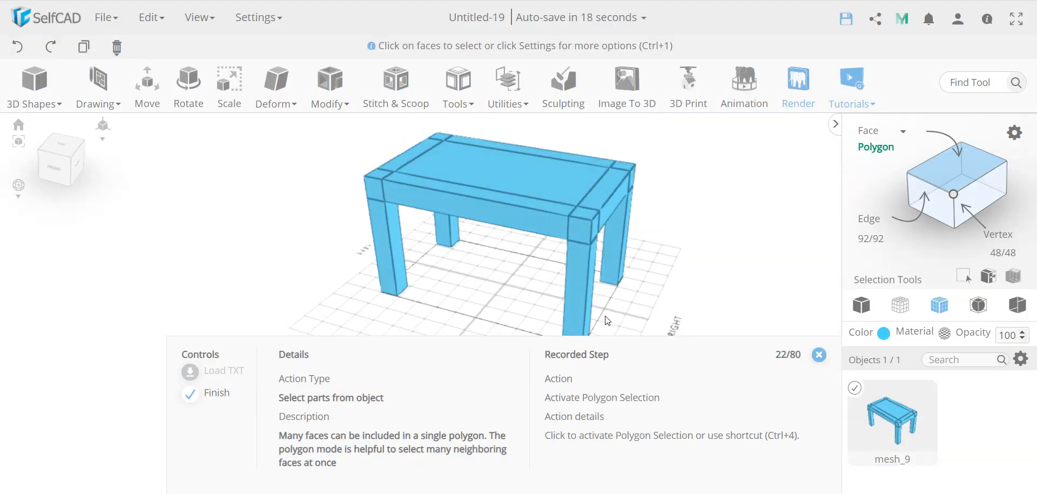
click(875, 147)
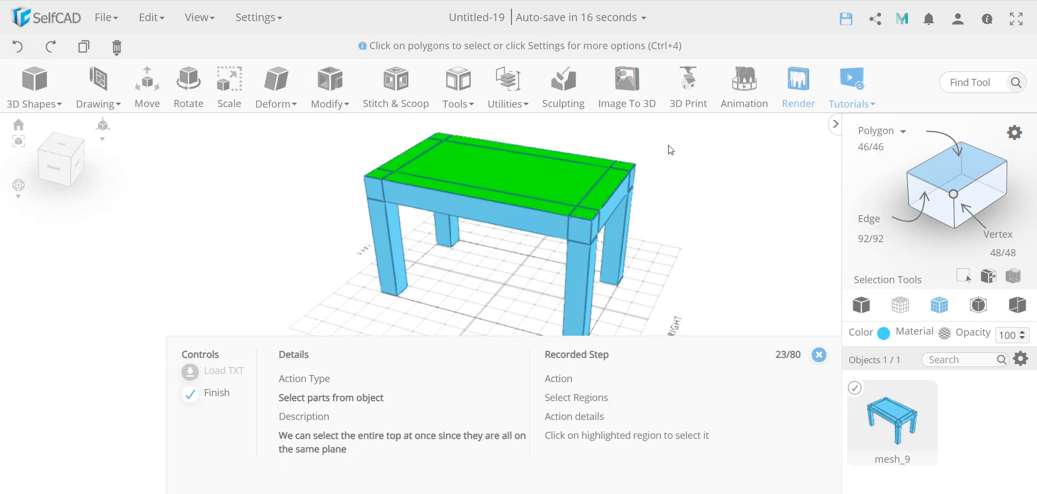
click(581, 169)
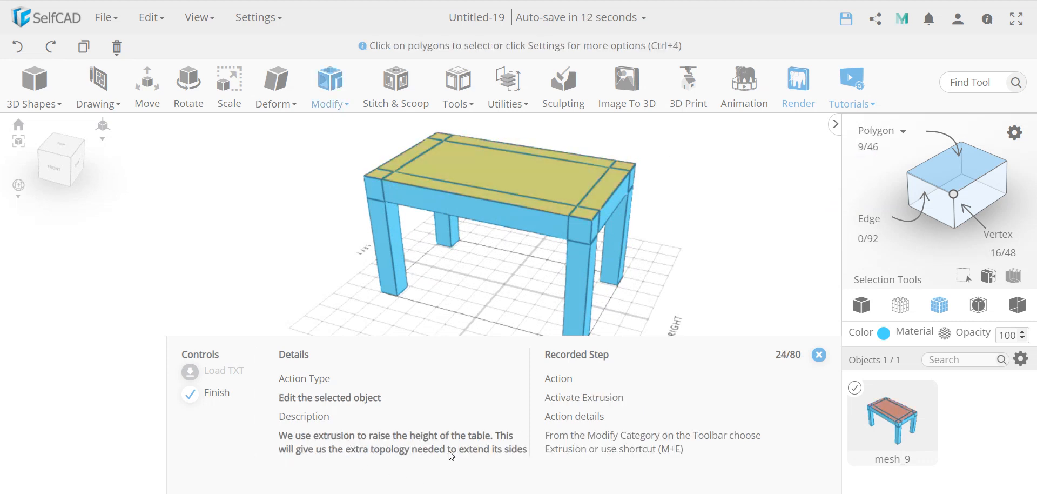
Step: Extrude the selected tabletop surface by 10 and finalize the extrusion
click(330, 87)
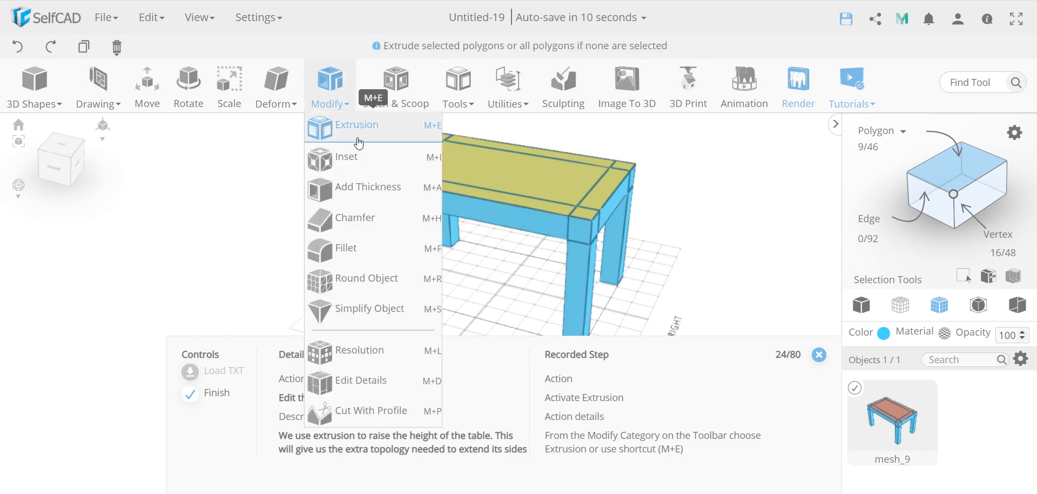
click(346, 125)
double_click(174, 194)
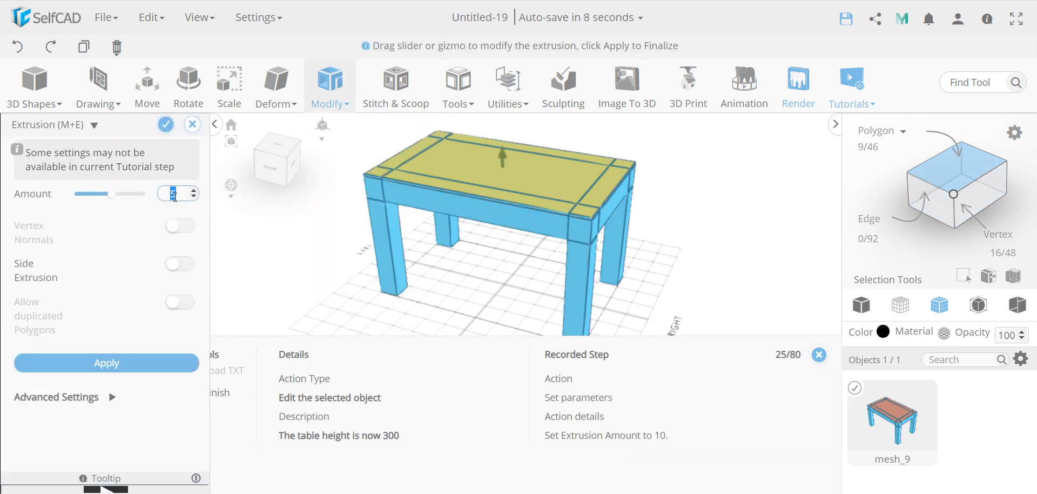
text(10)
key(Return)
click(166, 125)
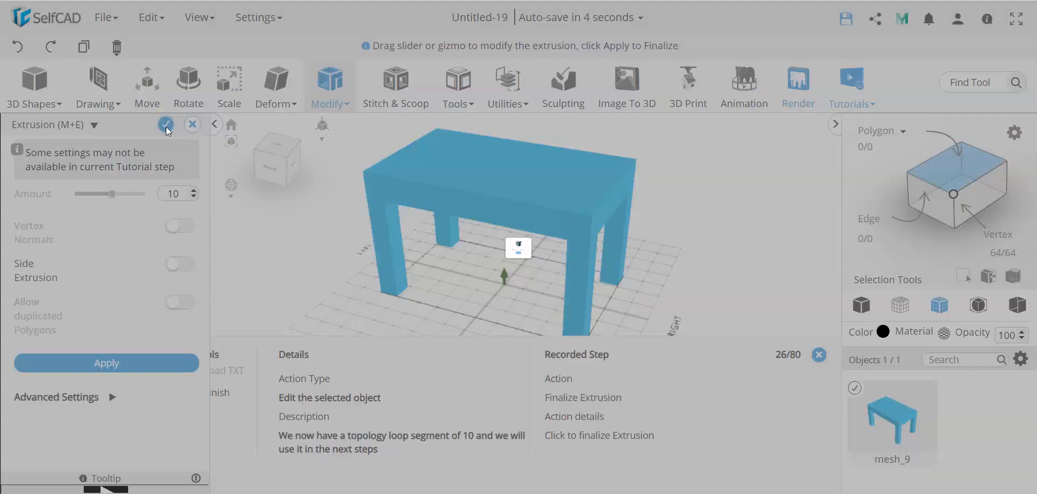
Step: Switch back to Face selection and deselect all the tabletop's top faces
right_drag(494, 246, 503, 235)
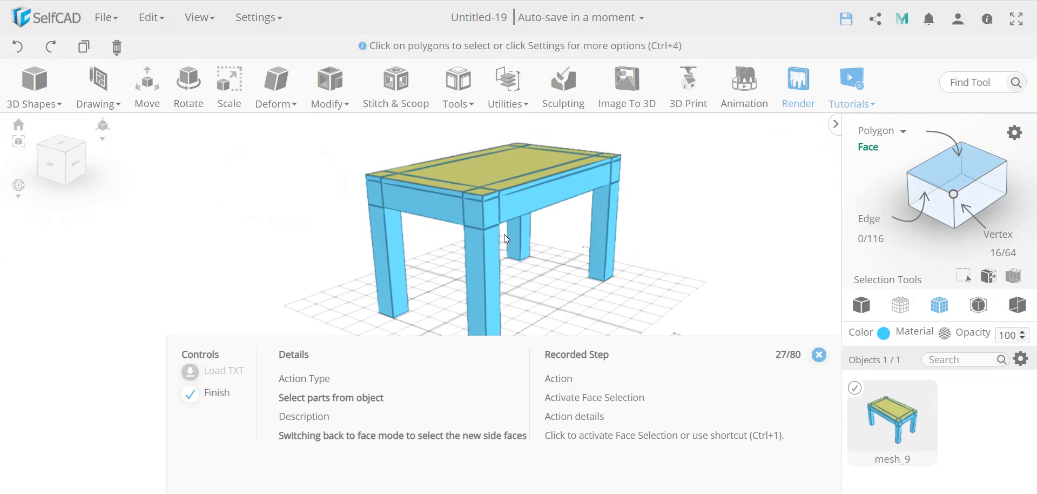
right_drag(504, 237, 484, 241)
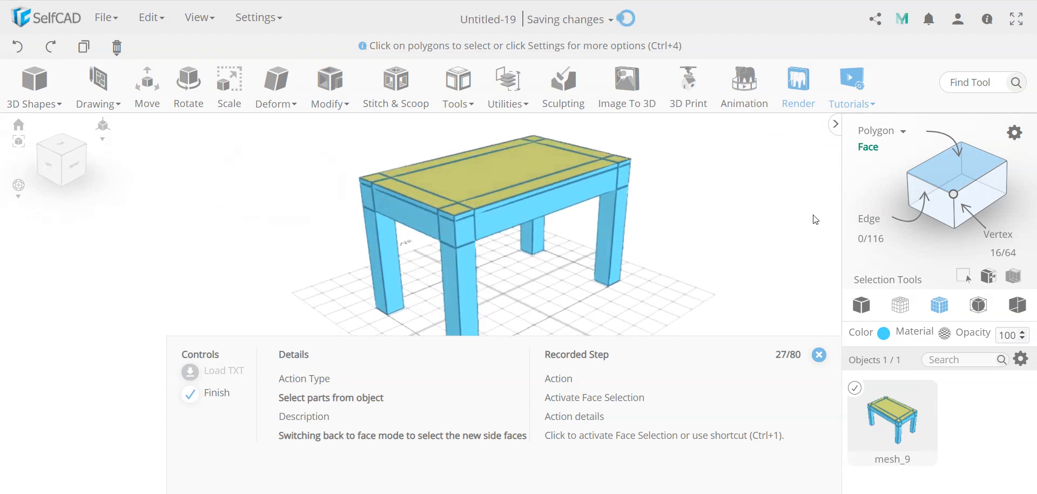
click(868, 148)
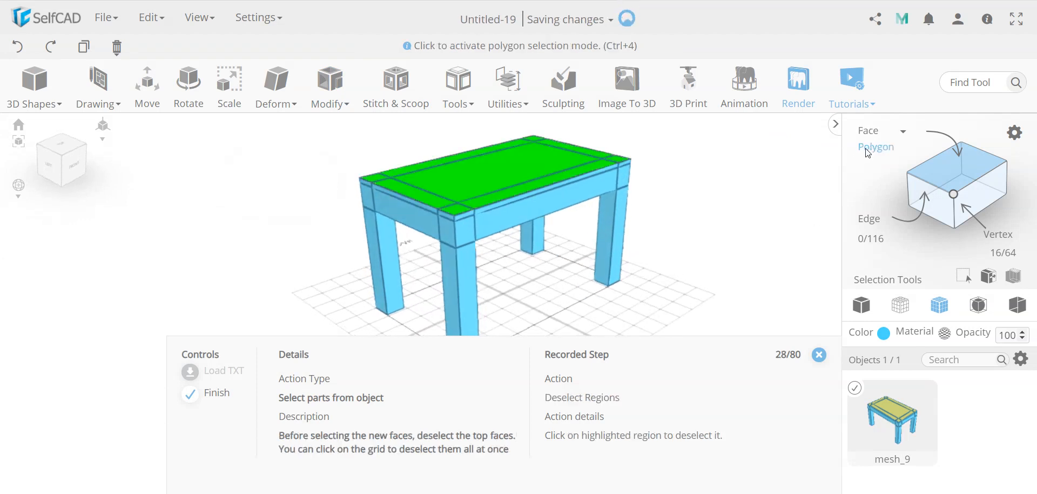
click(536, 295)
Step: Select the three thin side faces of the tabletop's new upper layer on each short end, along the X axis
right_drag(543, 319, 678, 308)
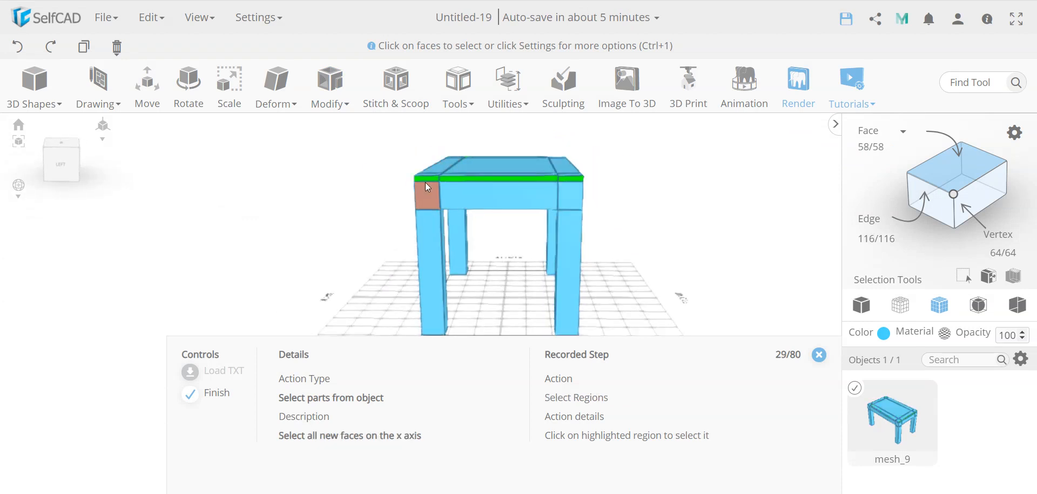
click(426, 175)
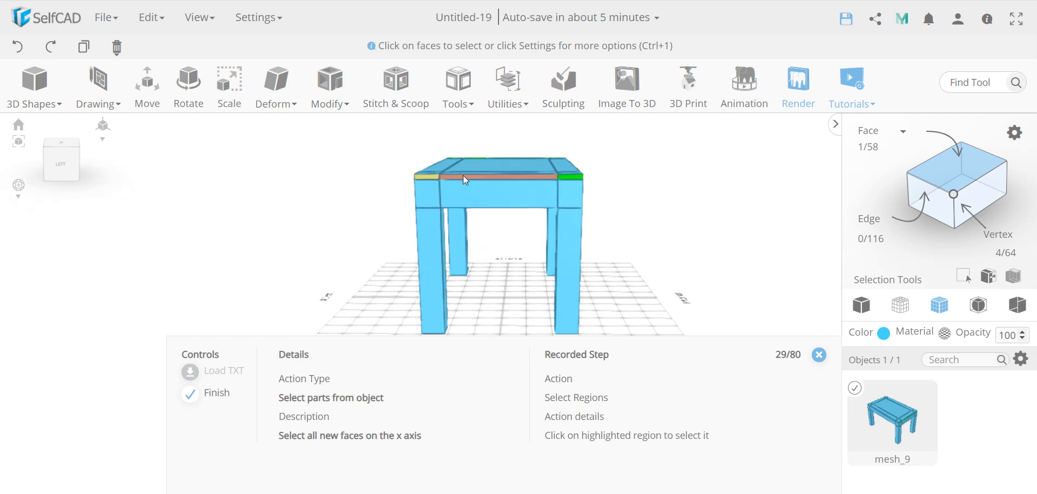
click(463, 175)
click(569, 183)
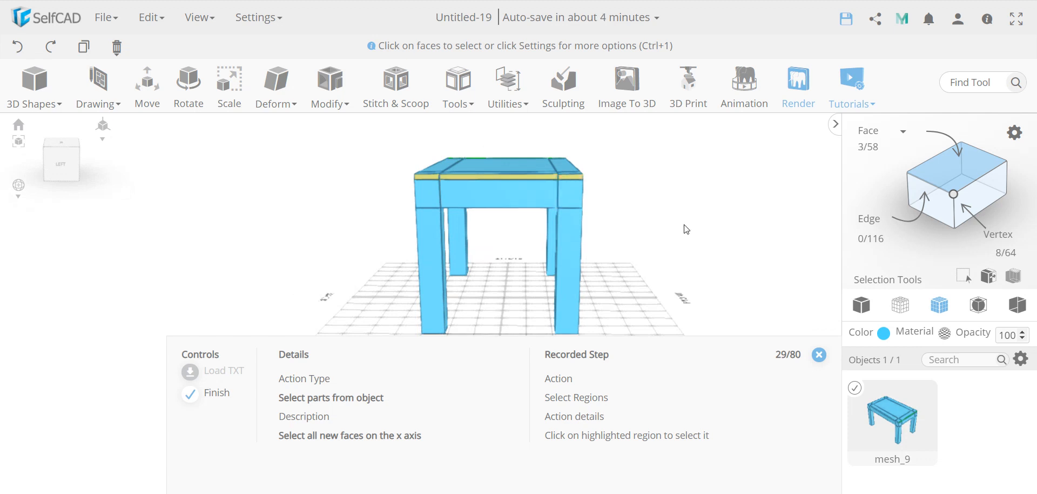
right_drag(686, 227, 150, 243)
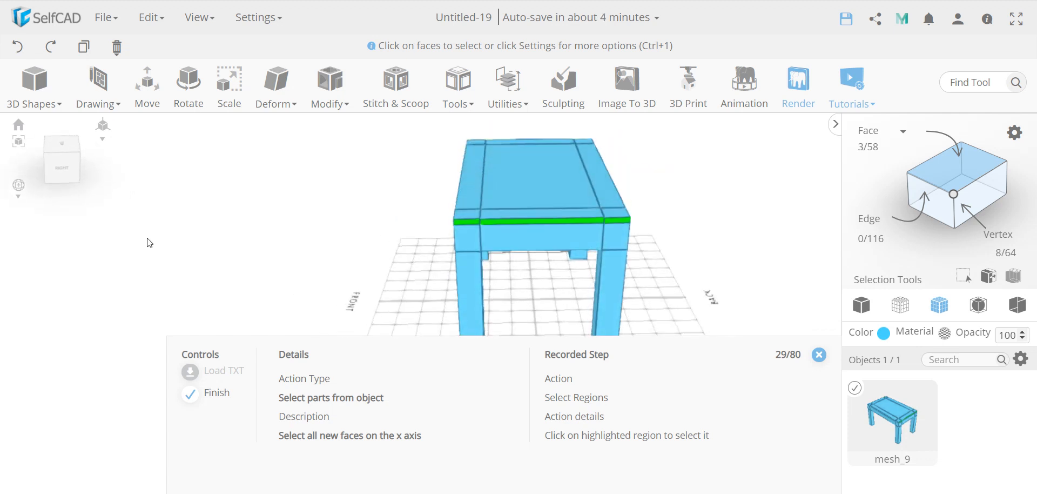
click(461, 217)
click(483, 216)
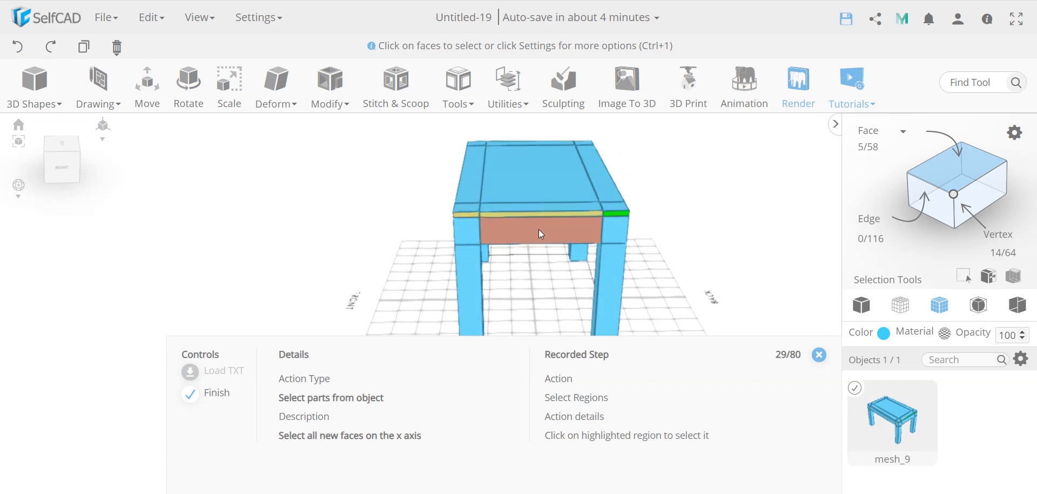
click(620, 218)
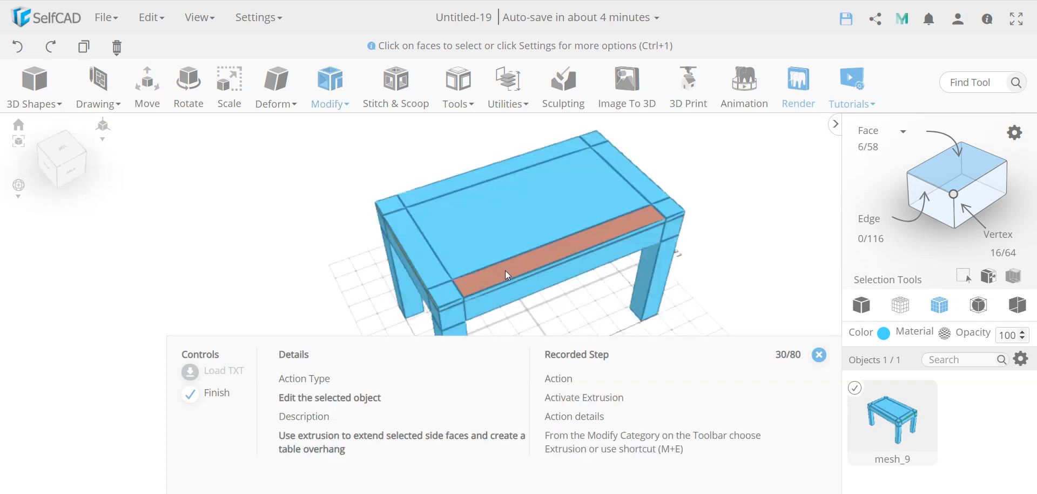
Step: Extrude the selected short-end faces by 10 to form the tabletop overhang along the X axis
click(321, 92)
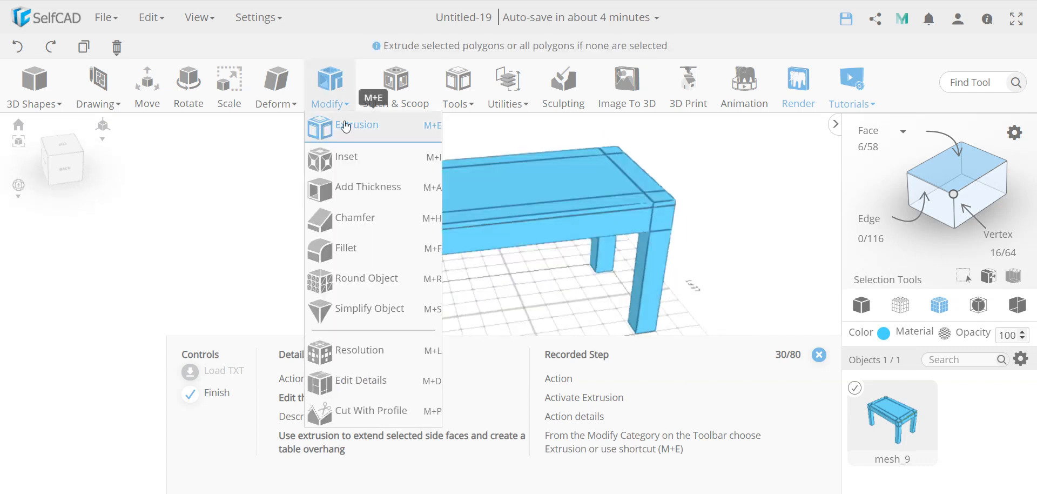
click(338, 127)
double_click(173, 193)
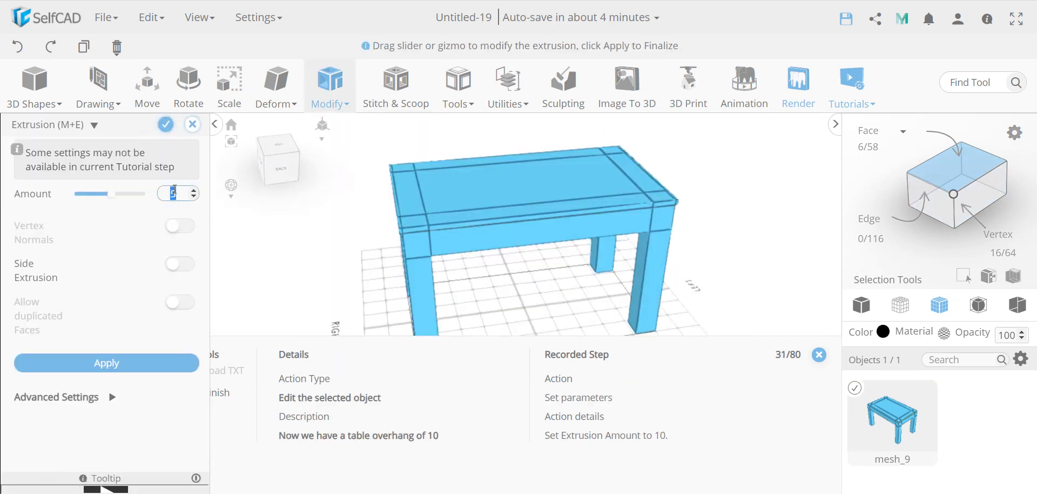
key(Return)
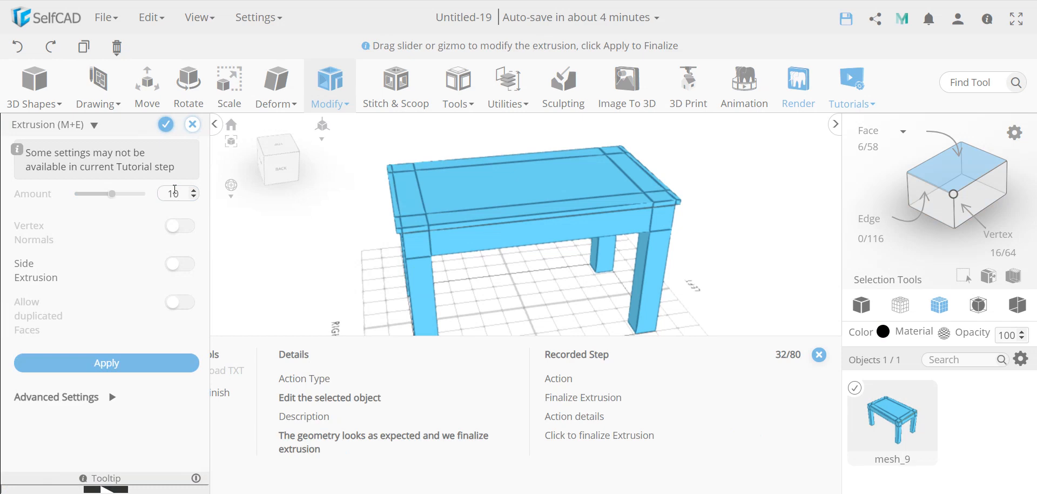
click(166, 125)
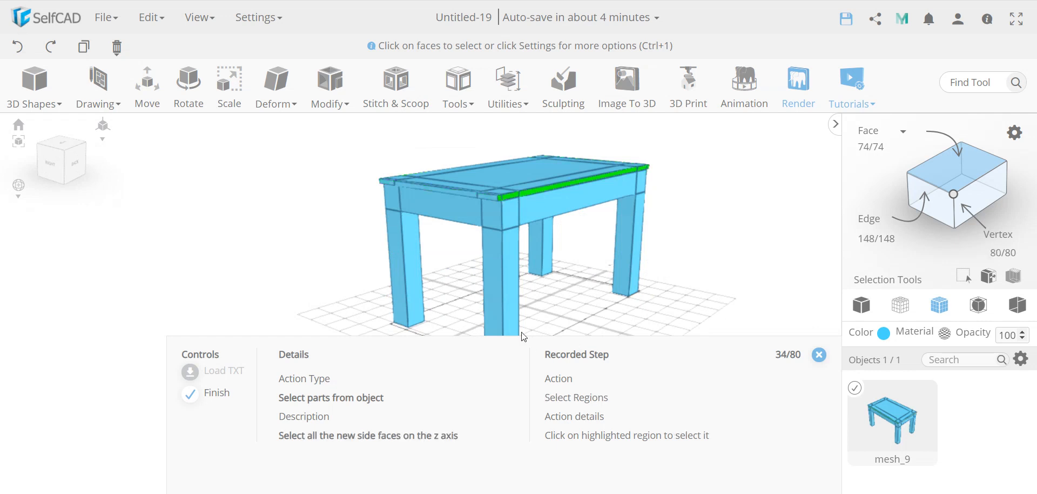
Step: Select all the thin upper-layer side faces along the table's long back edge, including the overhang corners
right_drag(586, 335, 514, 311)
scroll(506, 235, up, 3)
right_drag(512, 251, 494, 281)
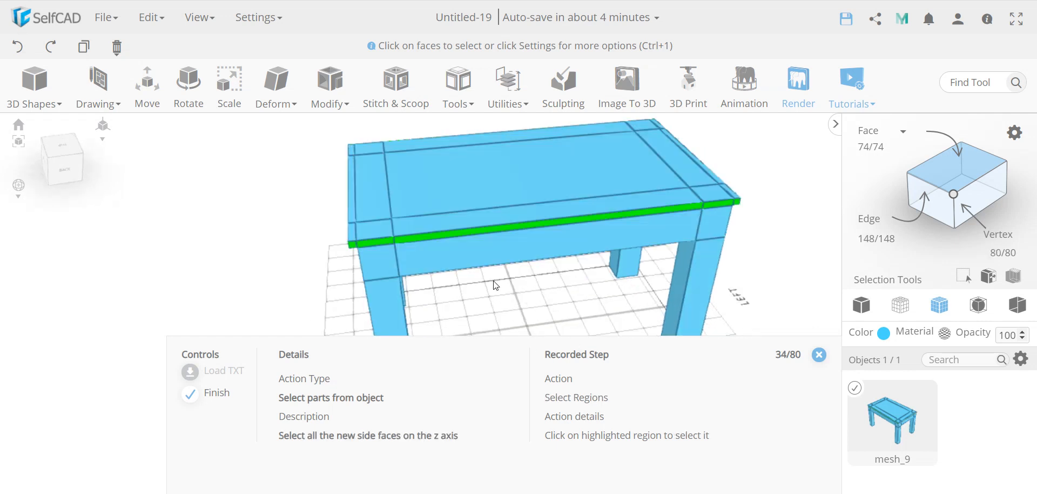
click(372, 241)
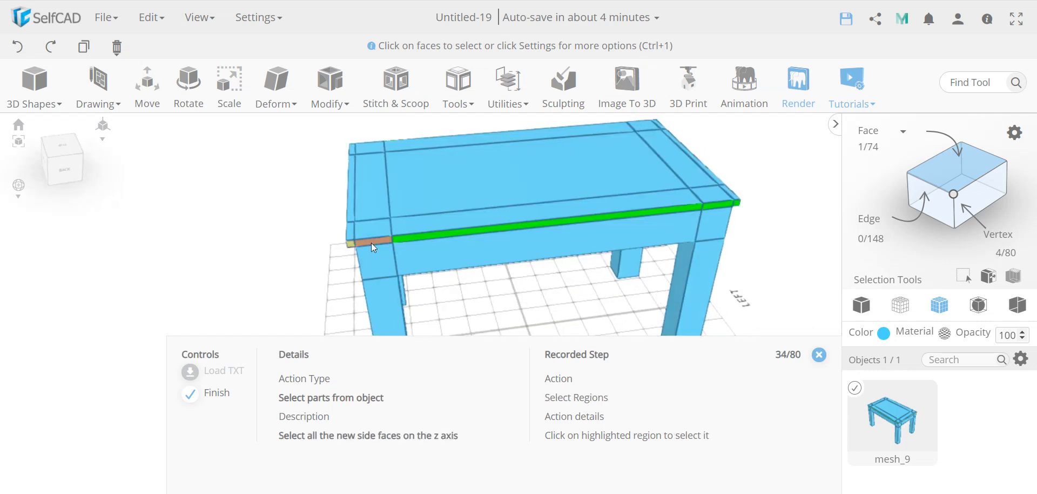
click(413, 238)
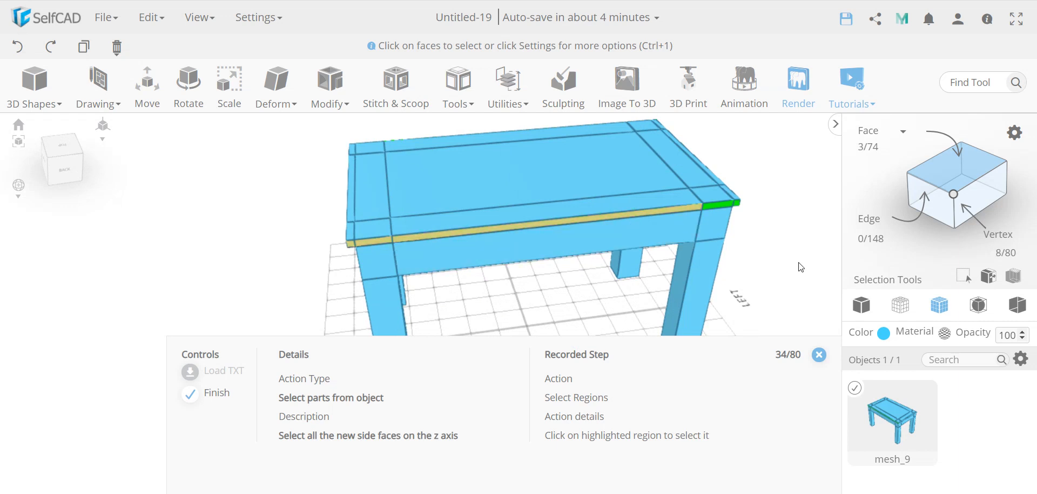
click(722, 207)
right_drag(722, 207, 624, 275)
click(714, 264)
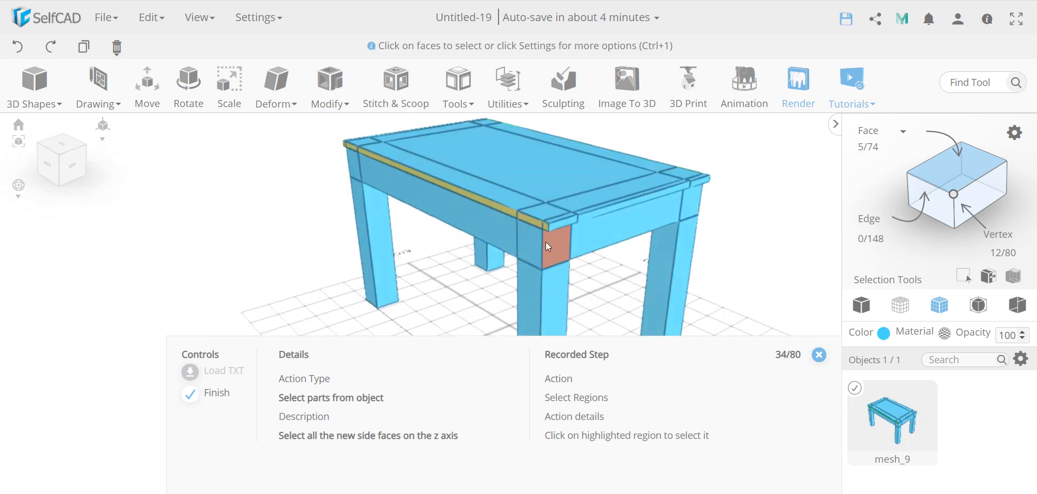
Step: Add all the thin upper-layer side faces along the table's long front edge to the selection
right_drag(546, 242, 321, 304)
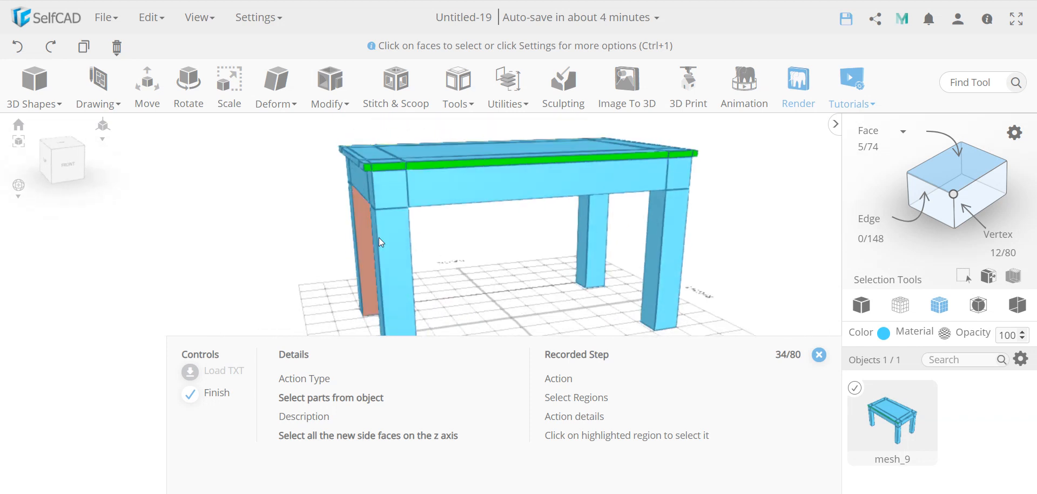
click(382, 166)
click(424, 163)
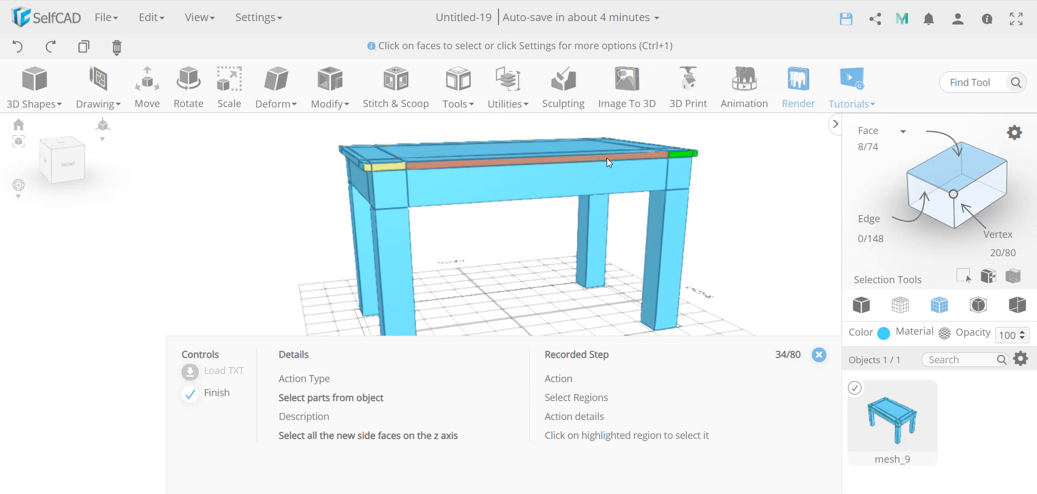
click(683, 160)
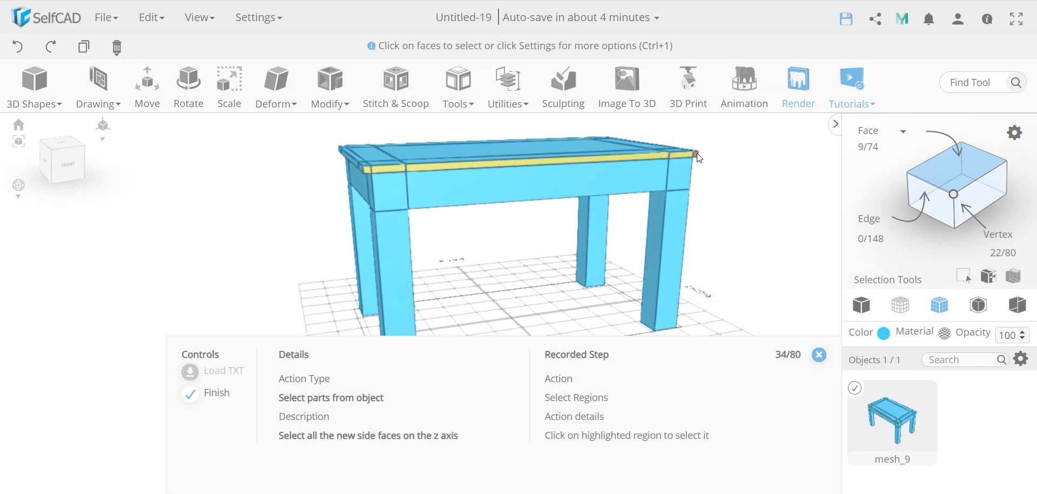
Step: Extrude the selected long-side faces by 10 to form the Z-axis tabletop overhang, and clear the face selection
click(331, 84)
click(336, 122)
double_click(182, 198)
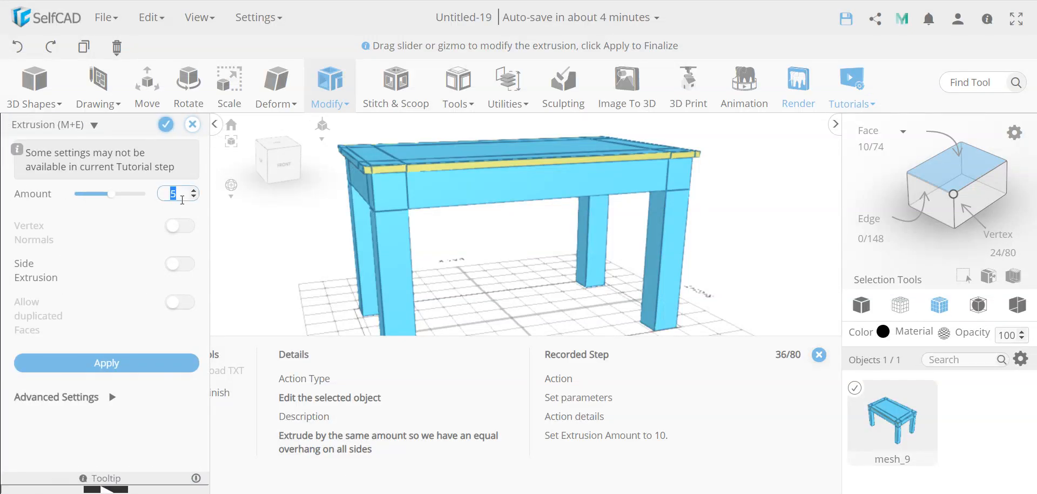
key(Return)
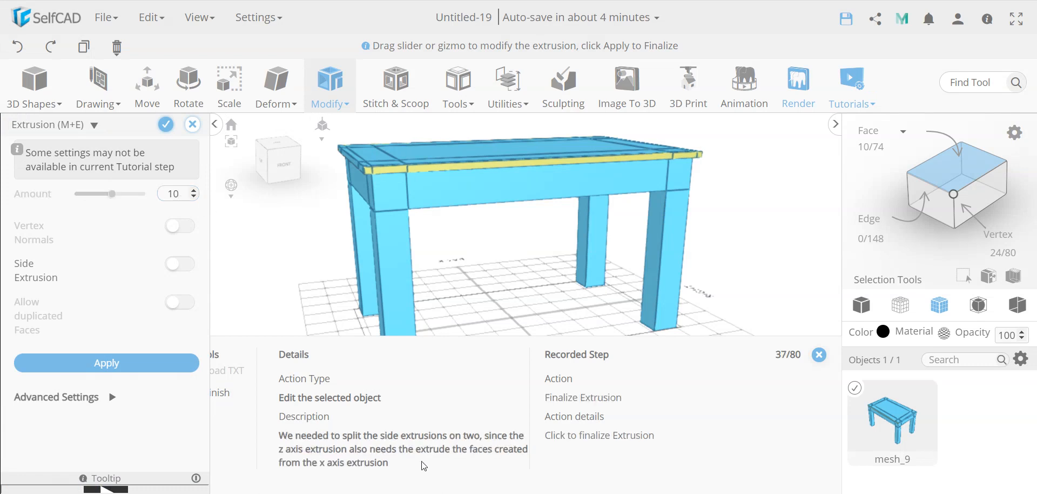
click(164, 127)
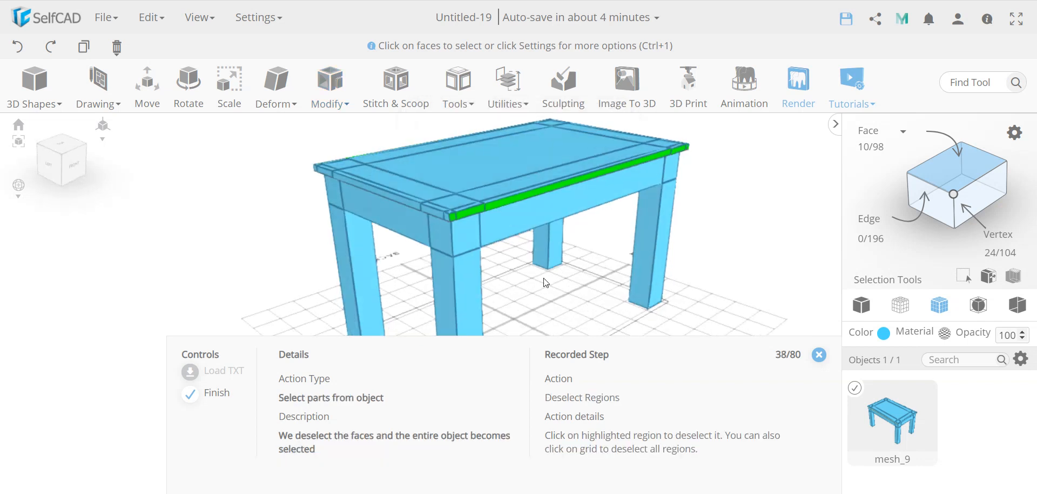
click(547, 288)
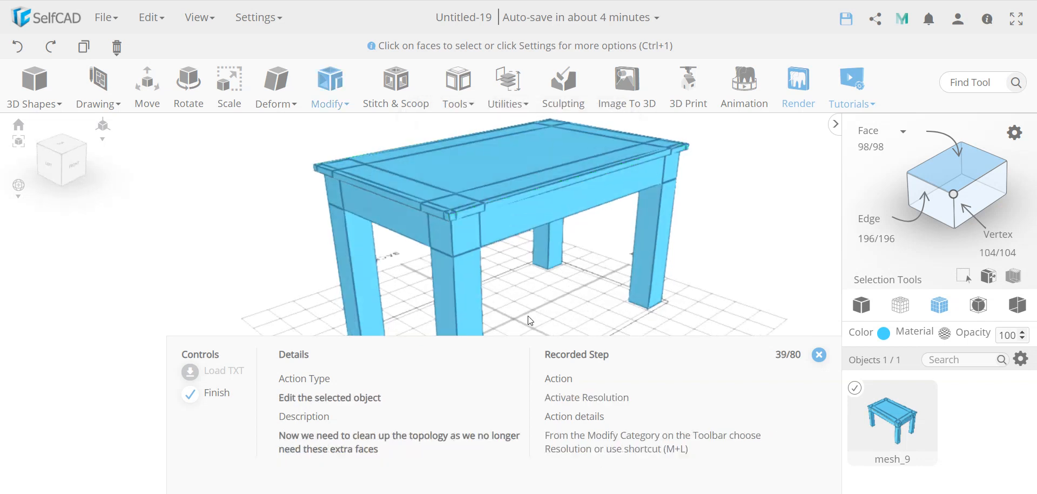
Step: Merge the table's extra faces by applying the Resolution tool with Detail Level 0
right_drag(530, 324, 494, 319)
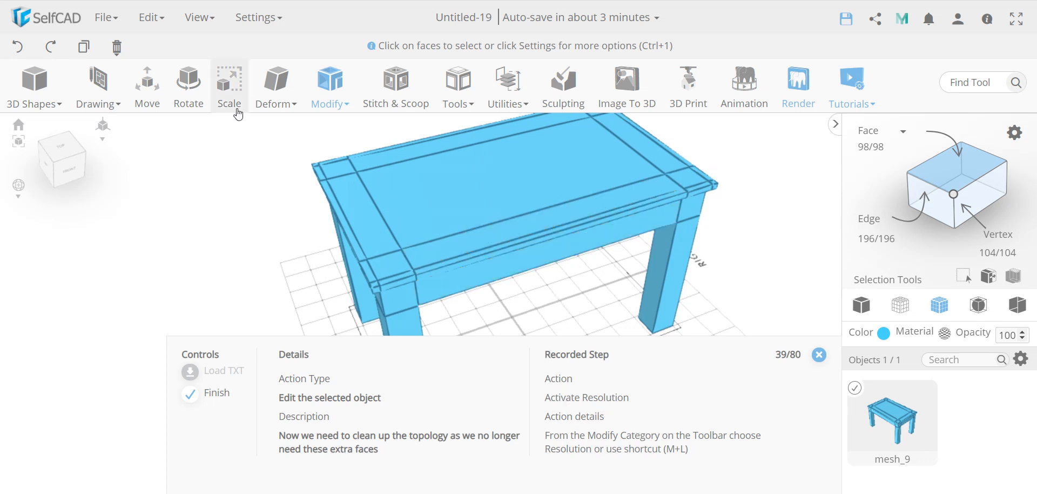
click(330, 86)
click(364, 350)
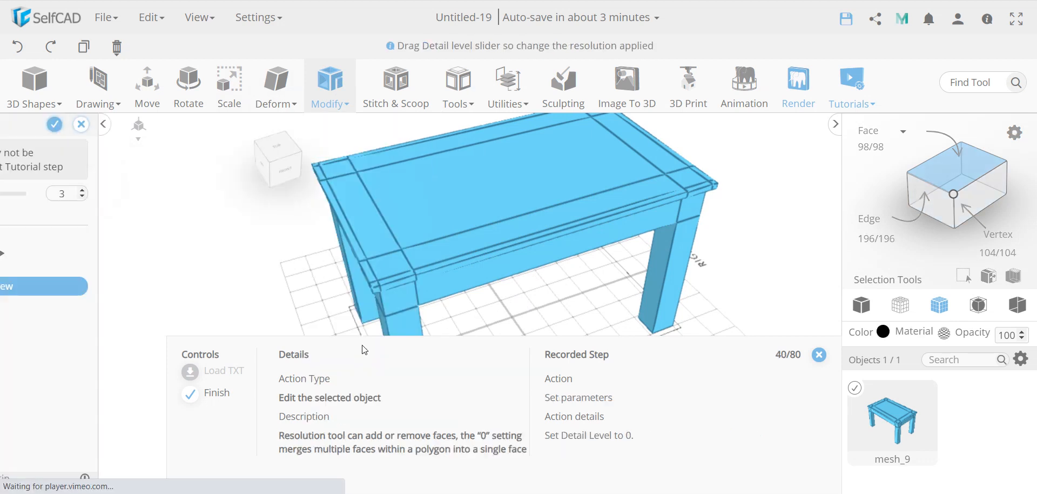
drag(93, 194, 61, 195)
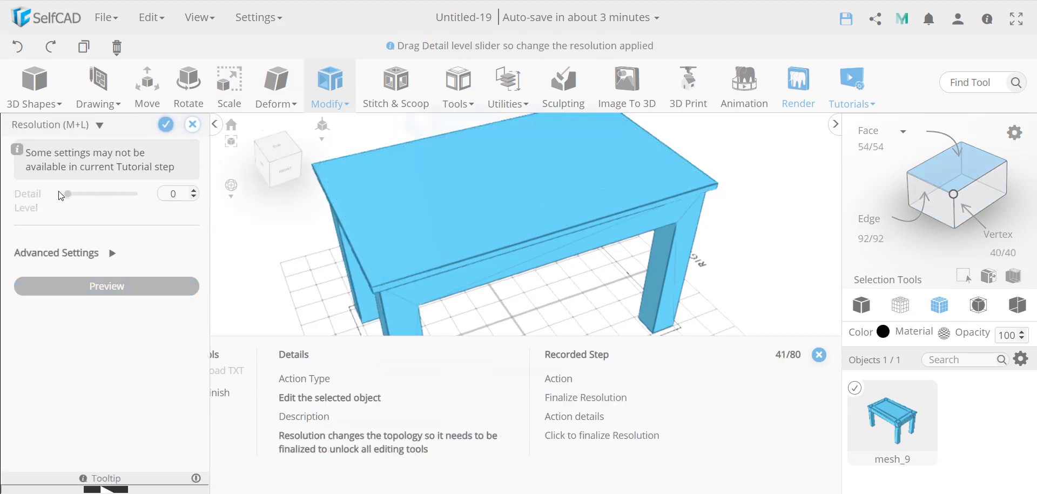
click(166, 125)
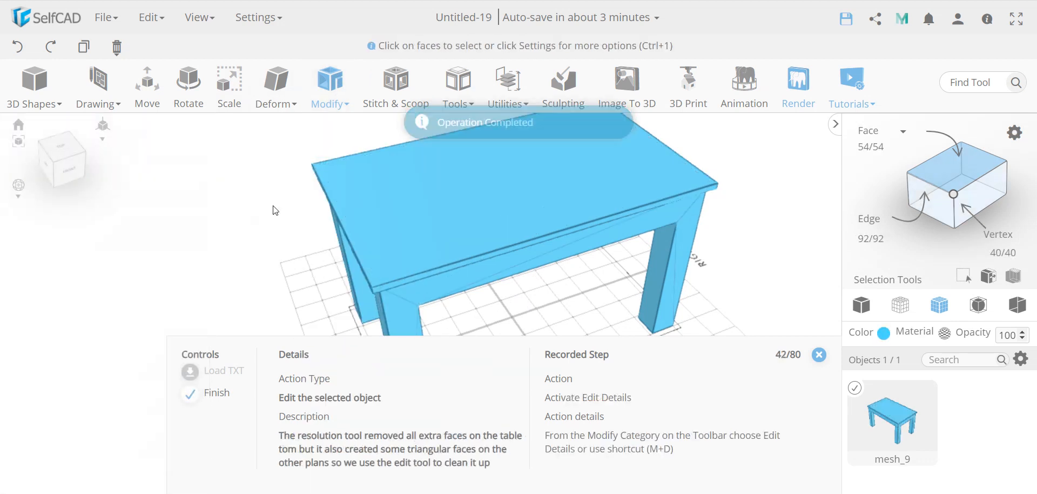
Step: Use Edit Details in Remove mode to delete the diagonal edges on the back apron and back leg faces
click(330, 87)
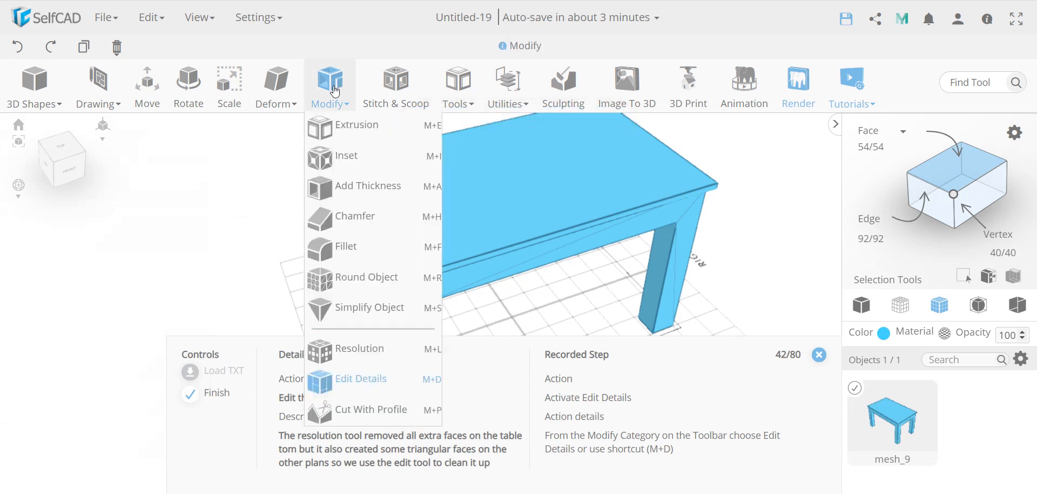
click(366, 379)
click(153, 210)
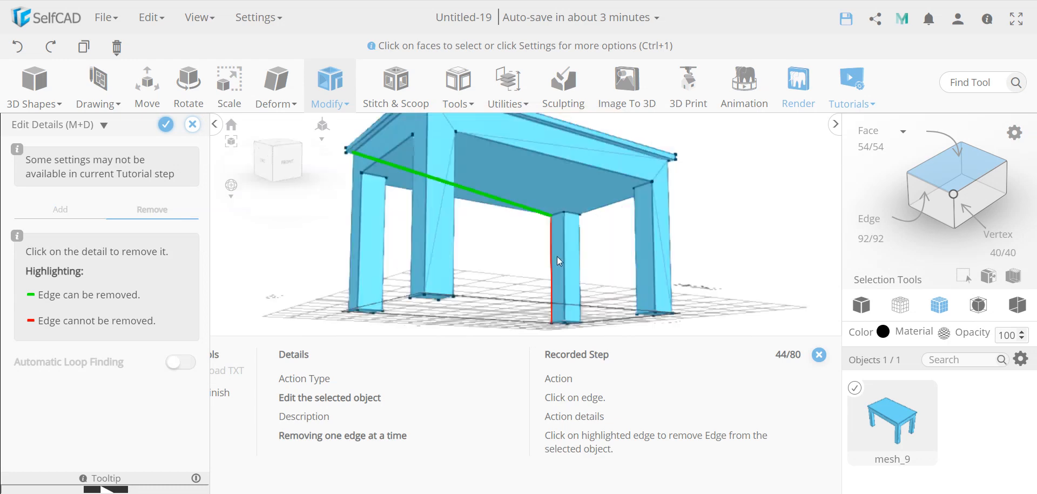
right_drag(444, 273, 289, 275)
right_drag(574, 275, 510, 193)
click(547, 164)
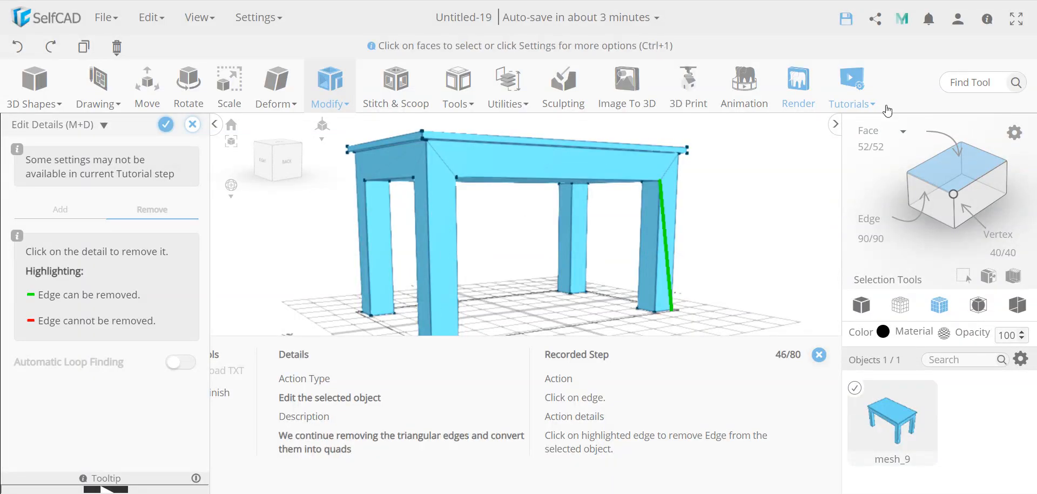
click(667, 268)
Step: Remove the diagonal edges from the apron and both legs on the table's left end
right_drag(668, 267, 586, 233)
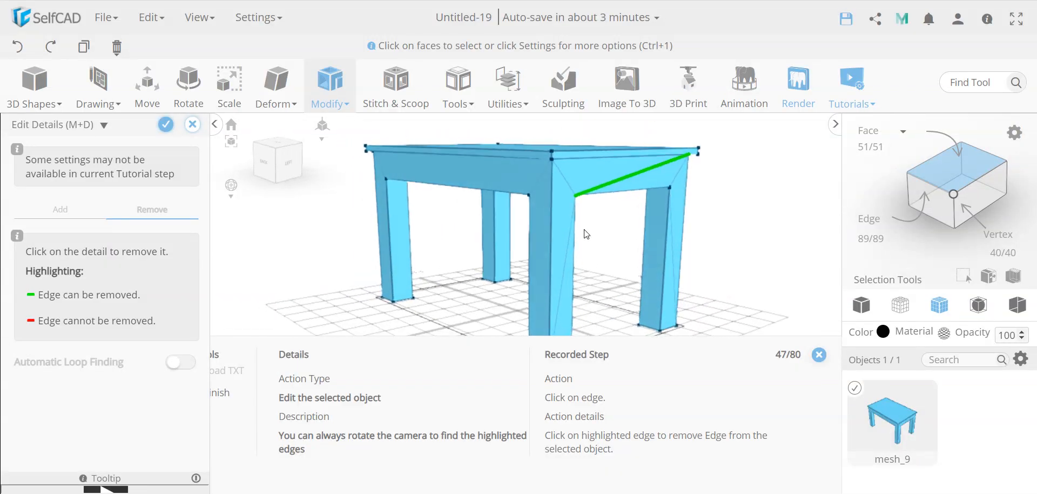
click(632, 176)
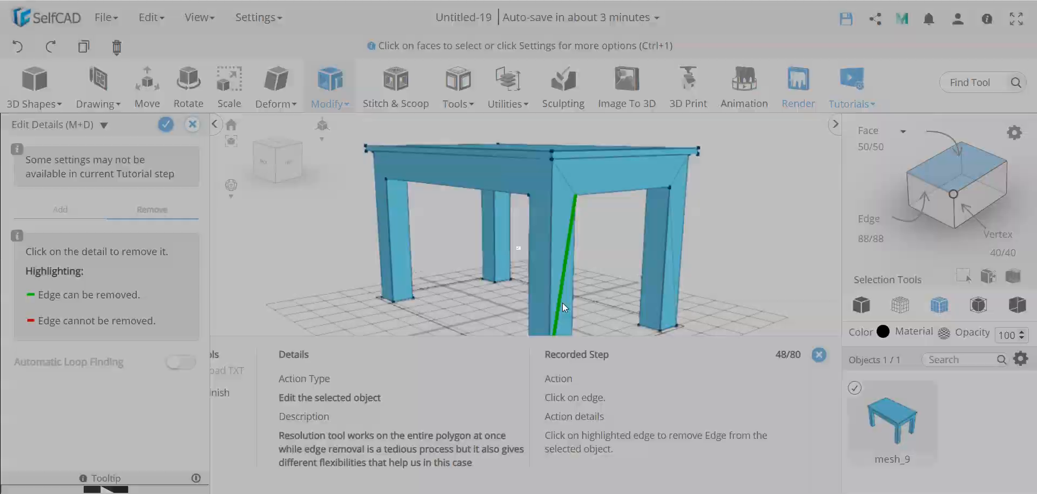
click(562, 302)
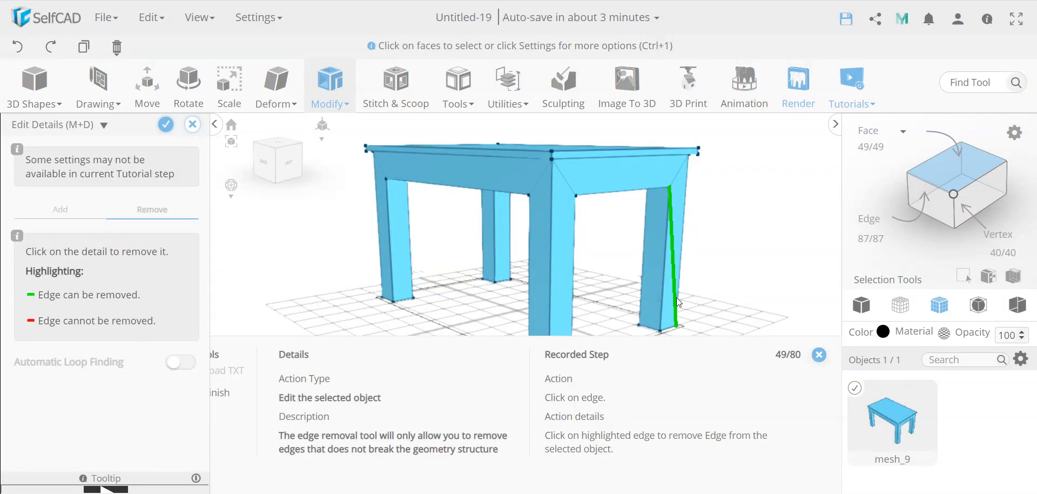
click(673, 296)
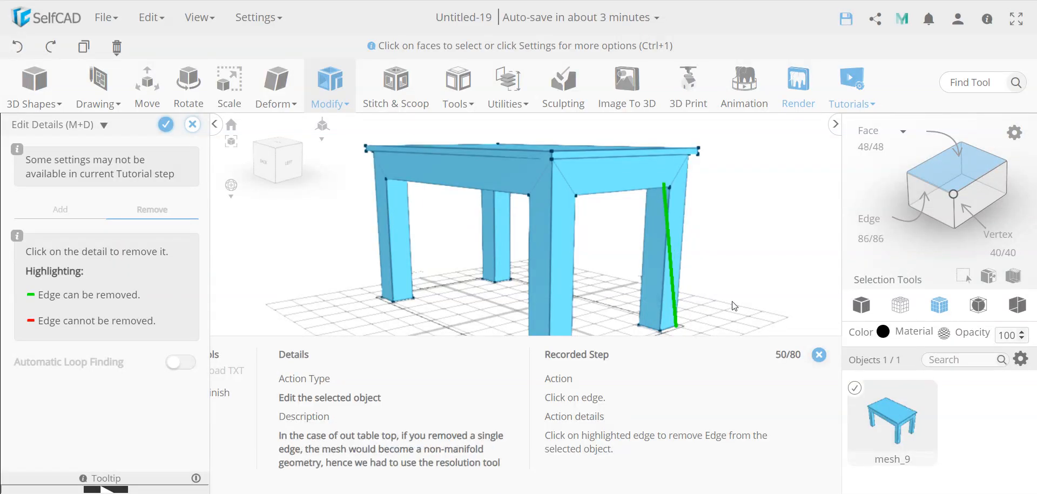
Step: Remove the diagonal edges from the apron and both legs on the table's front side
right_drag(673, 296, 420, 300)
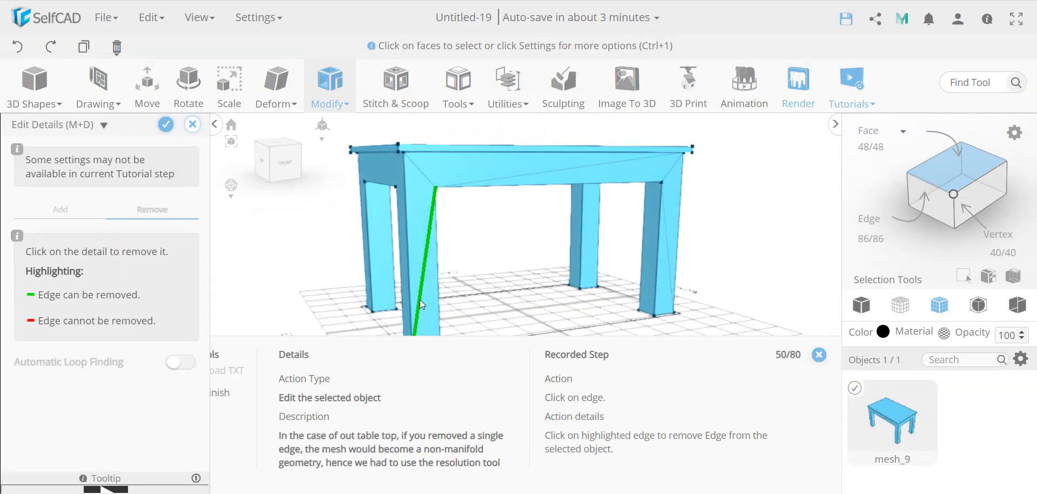
click(429, 273)
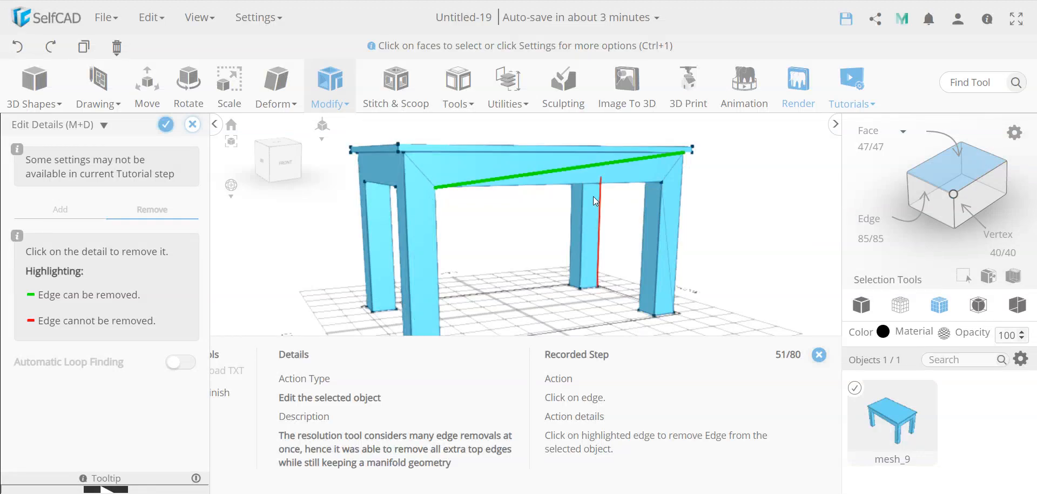
click(595, 166)
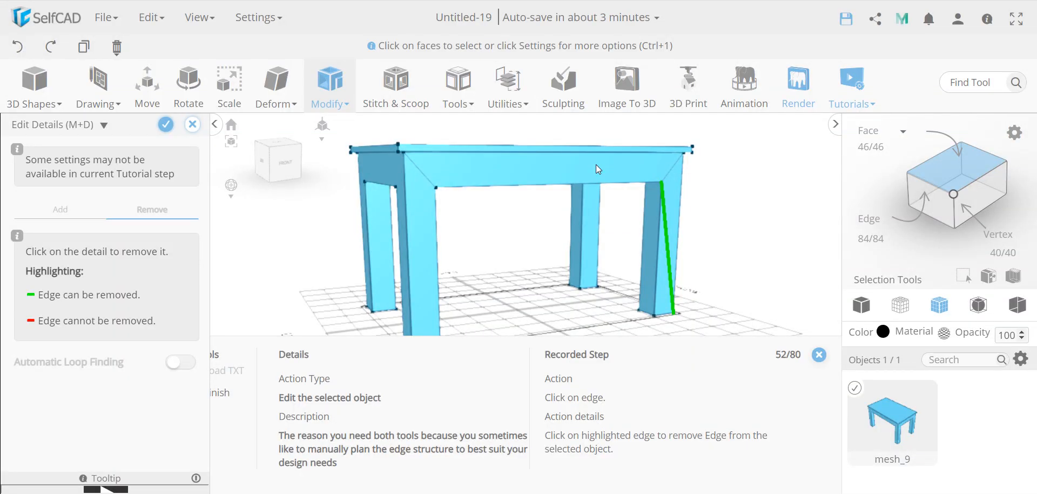
click(667, 239)
Step: Remove the diagonal edges from the apron and both legs on the table's right end
right_drag(666, 239, 511, 273)
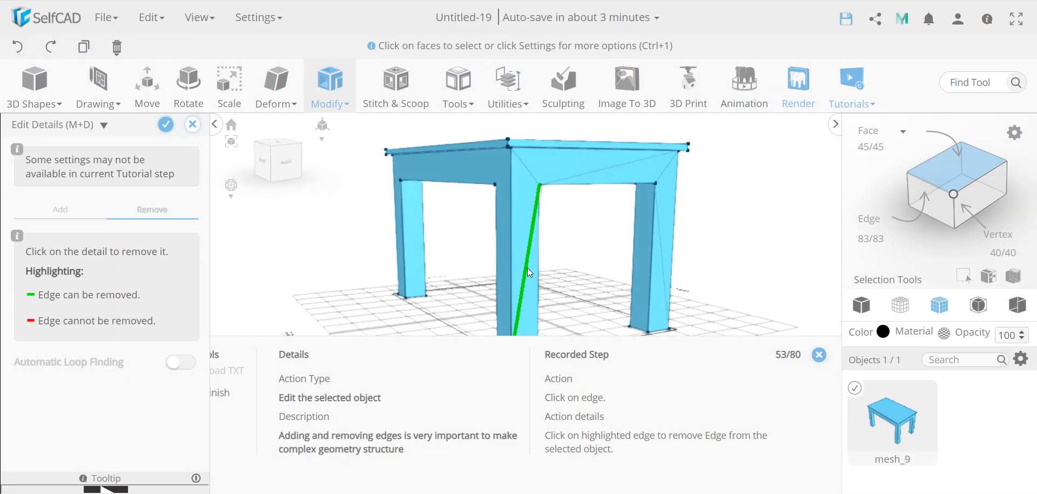
click(527, 268)
right_drag(613, 274, 550, 265)
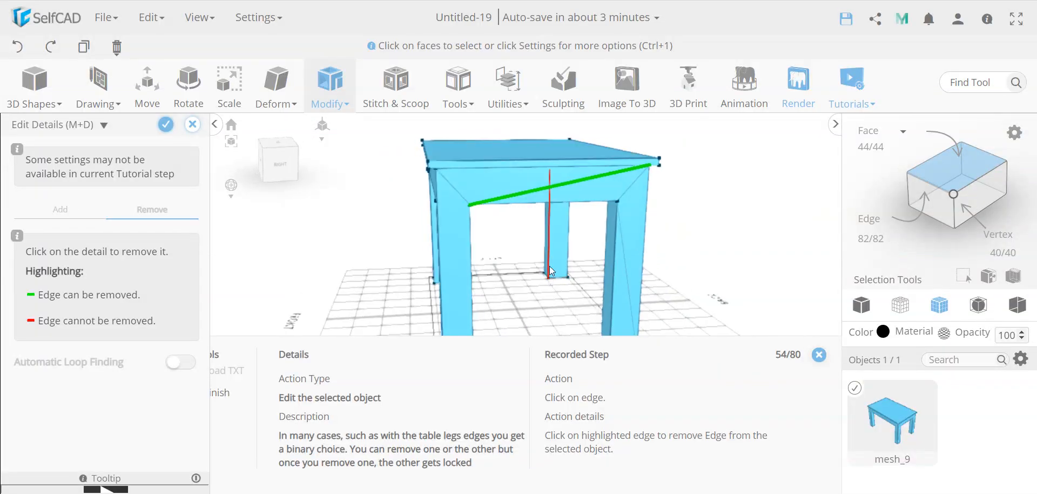
click(582, 178)
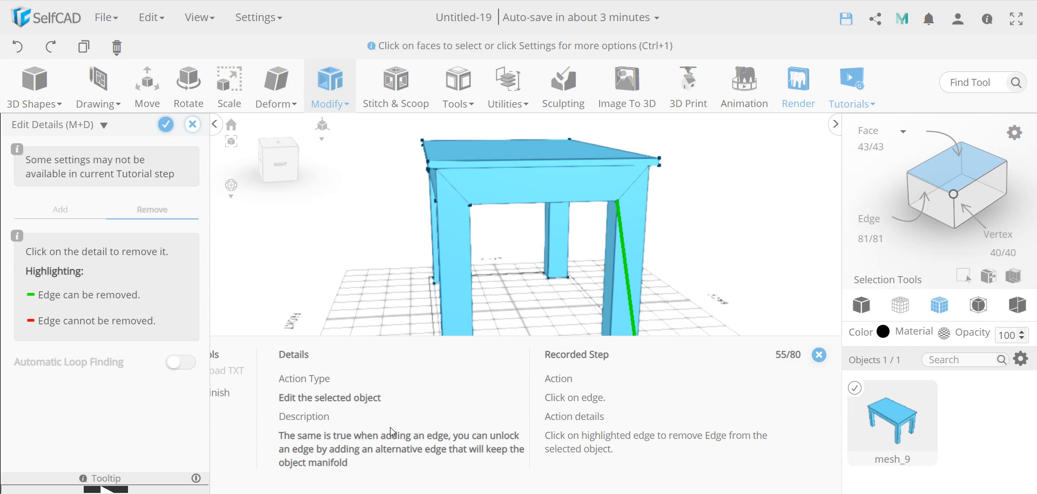
right_drag(699, 294, 497, 312)
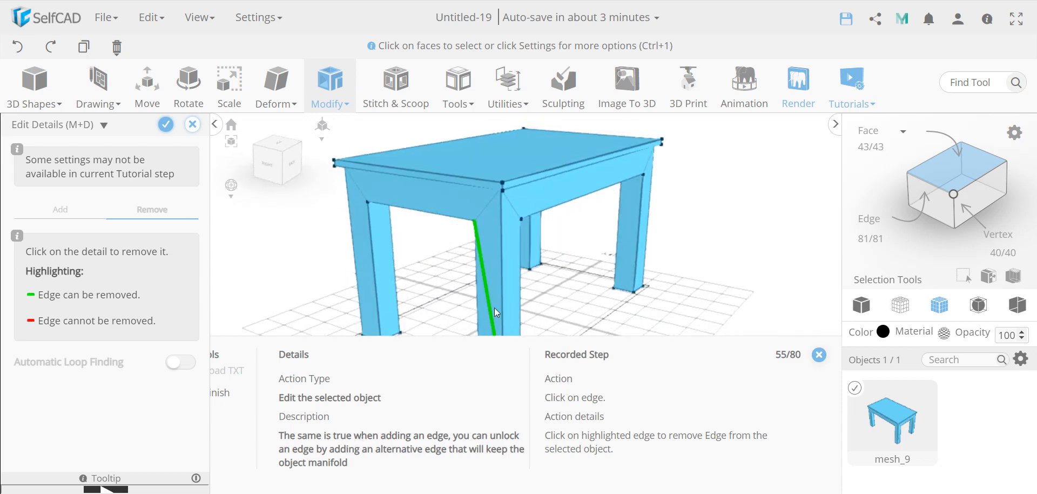
click(493, 309)
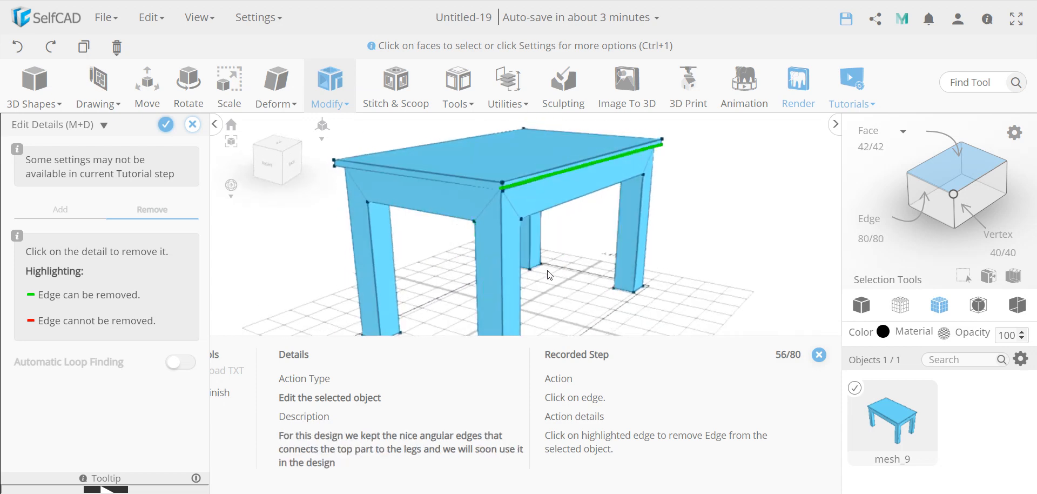
Step: Remove the extra edges under the tabletop overhang along the back side and the right end
right_drag(573, 290, 498, 225)
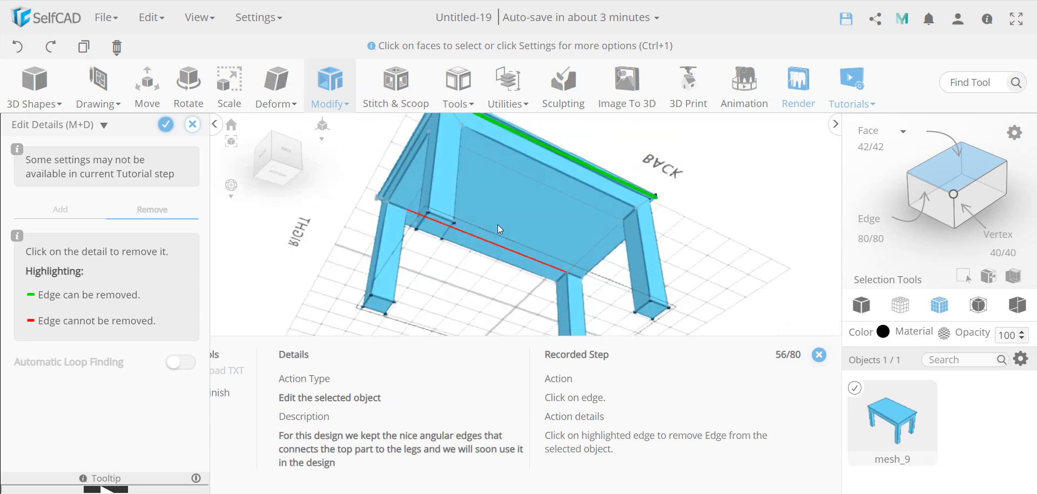
click(543, 148)
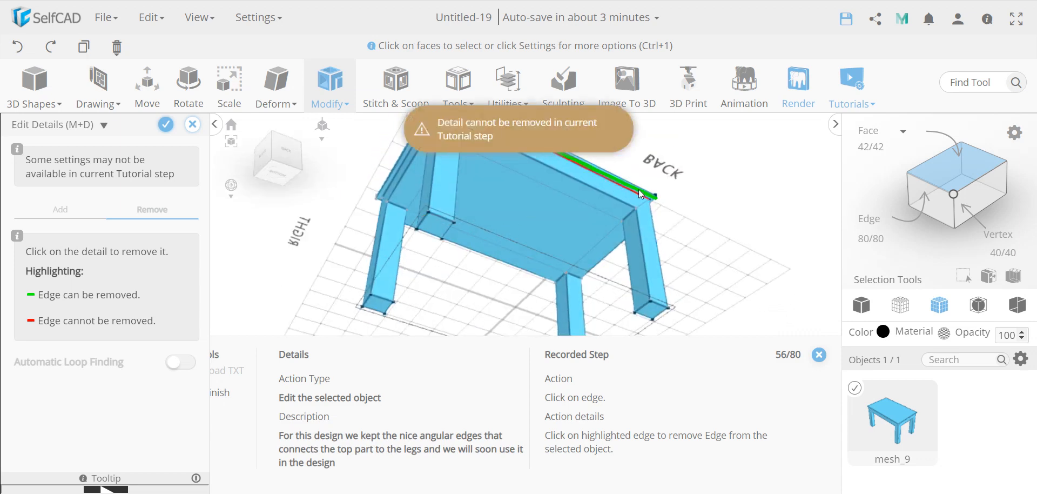
right_drag(639, 189, 474, 179)
click(465, 172)
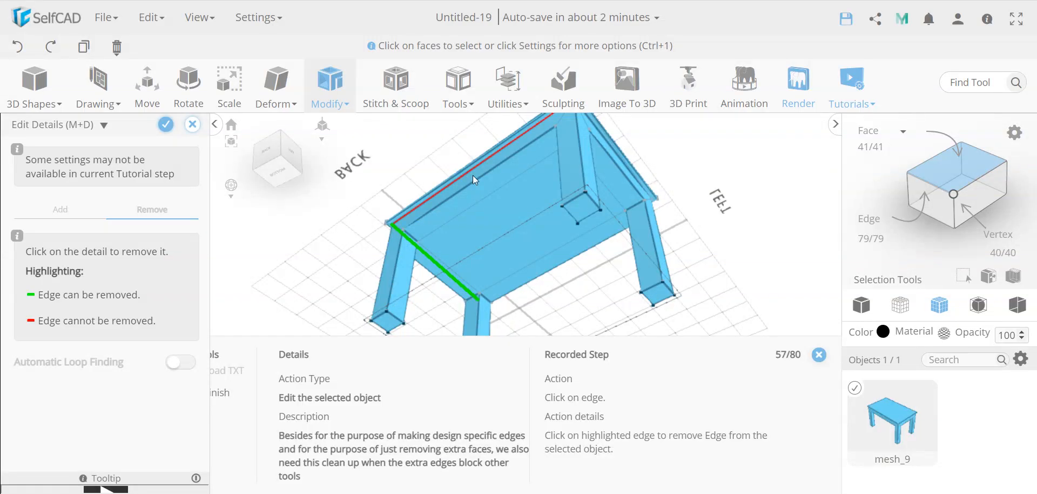
right_drag(484, 277, 503, 242)
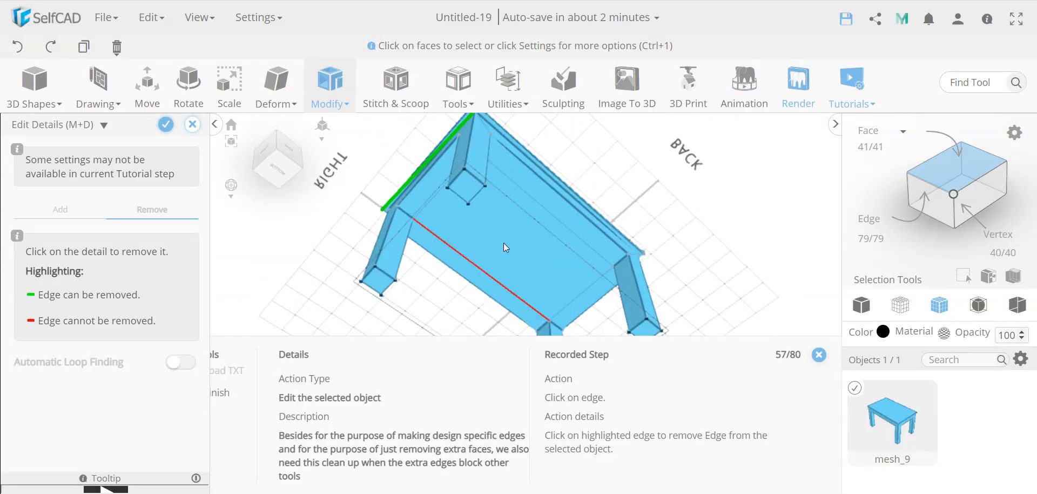
click(425, 164)
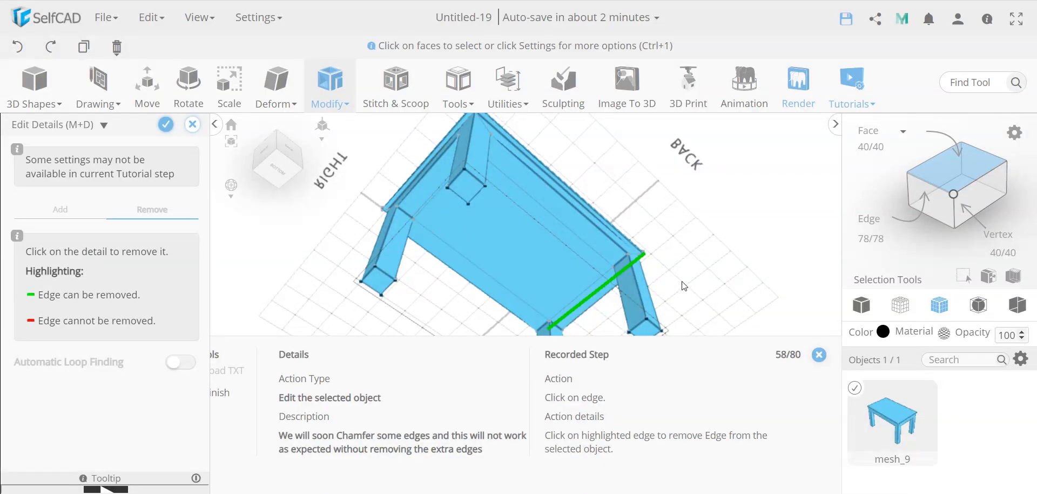
Step: Remove the extra overhang edges under the tabletop's left end and front side, and finalize Edit Details
right_drag(556, 274, 347, 282)
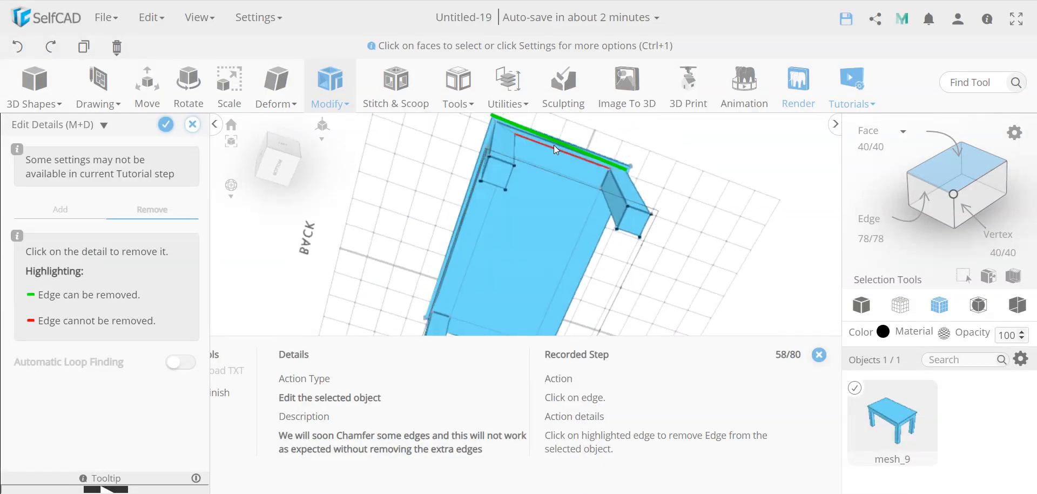
click(558, 141)
right_drag(558, 141, 417, 229)
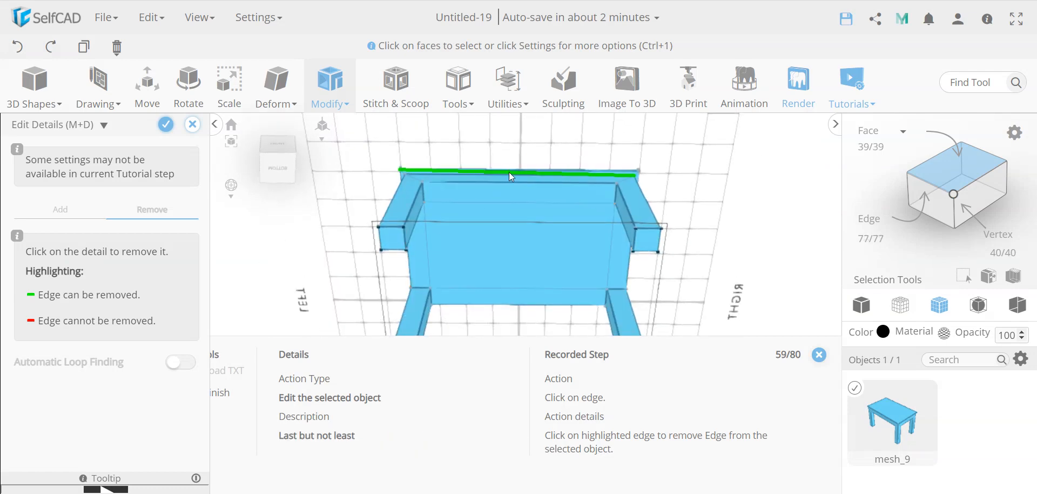
click(509, 172)
right_drag(509, 171, 654, 352)
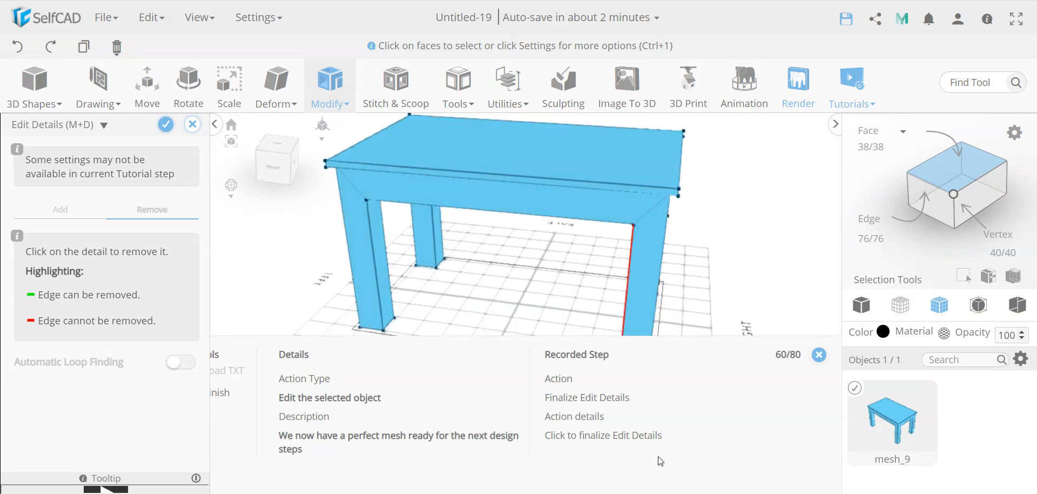
click(165, 125)
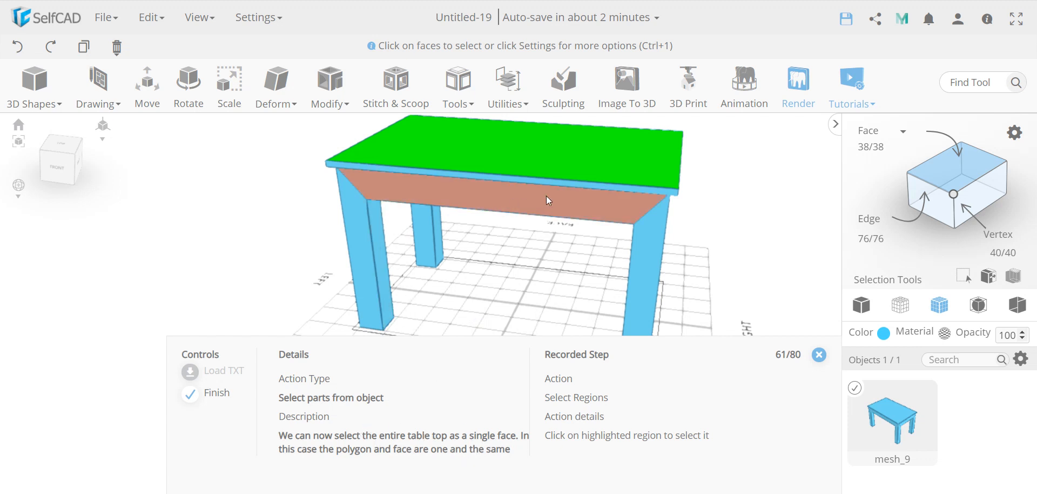
Step: Select the four square corner faces on top of the segmented box in the Untitled-7 project
drag(458, 317, 487, 286)
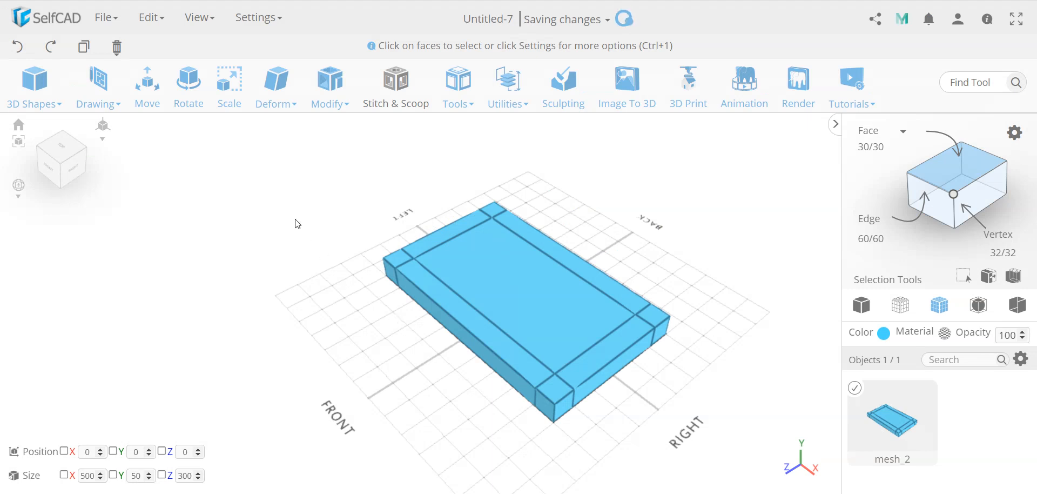
click(560, 386)
click(656, 318)
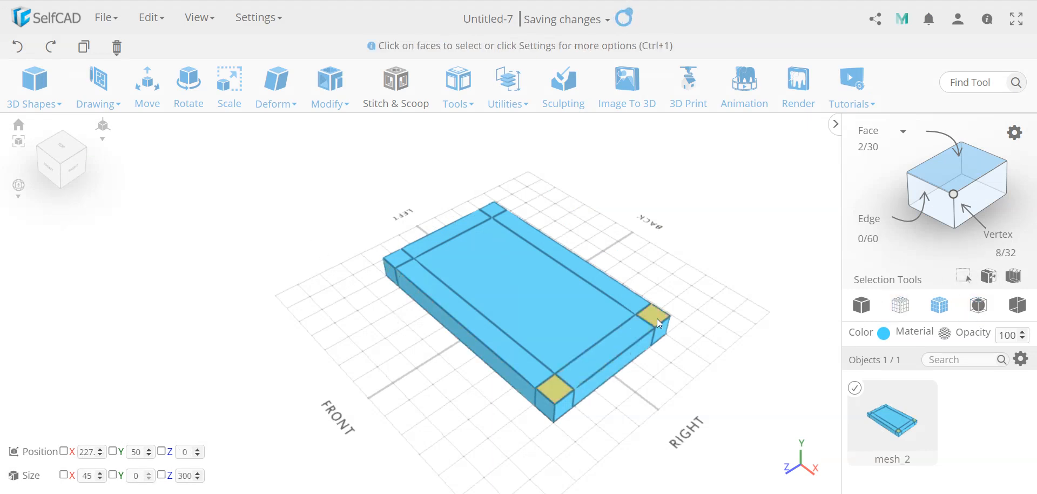
click(493, 210)
click(401, 254)
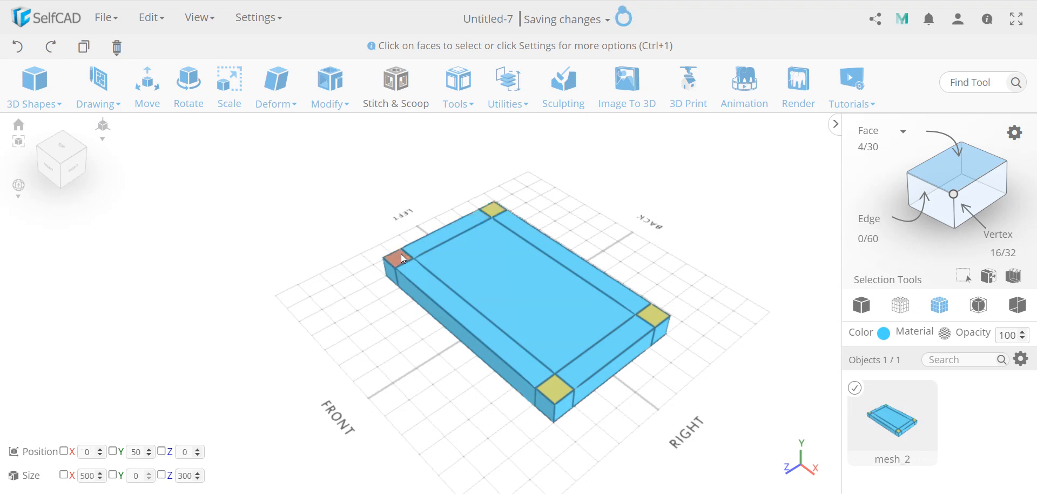
Step: Extrude the four selected corner faces by 240 to form the table legs
click(331, 84)
click(351, 127)
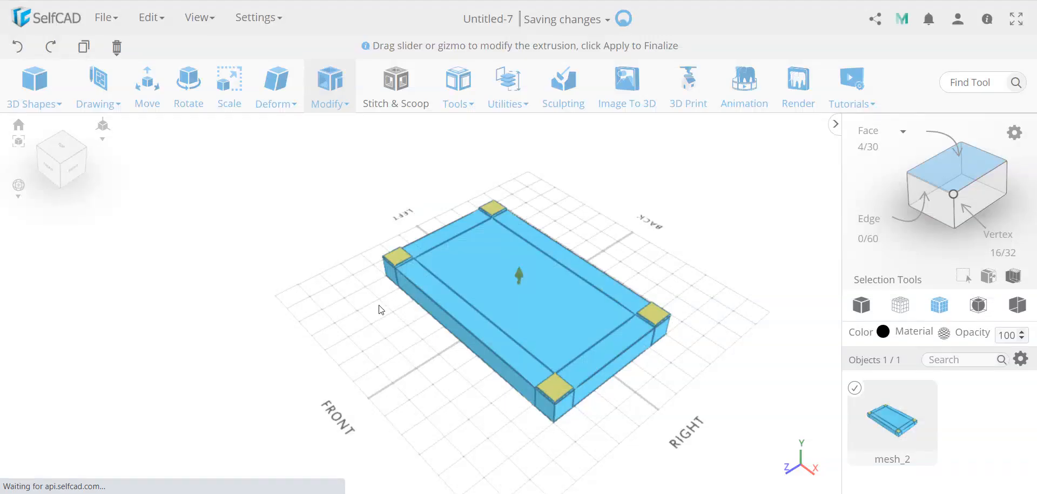
double_click(174, 146)
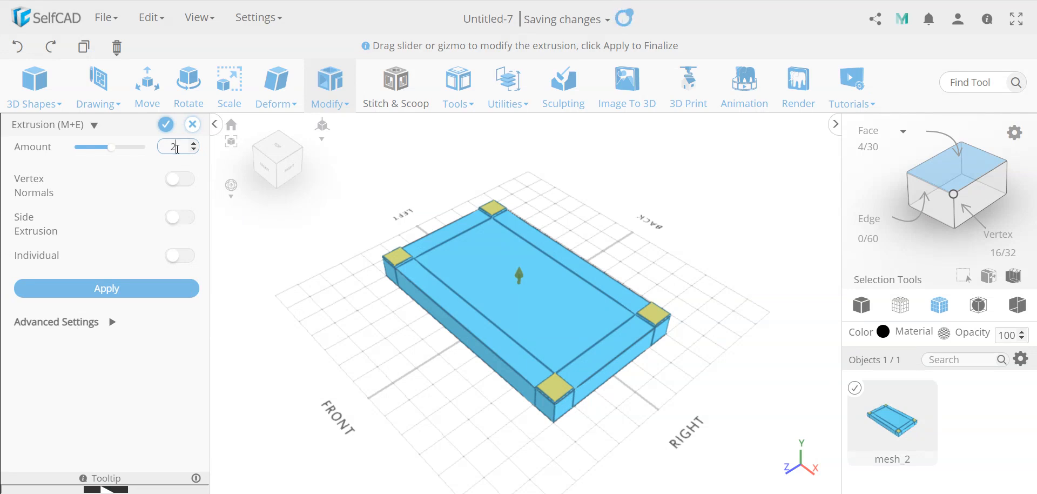
text(240)
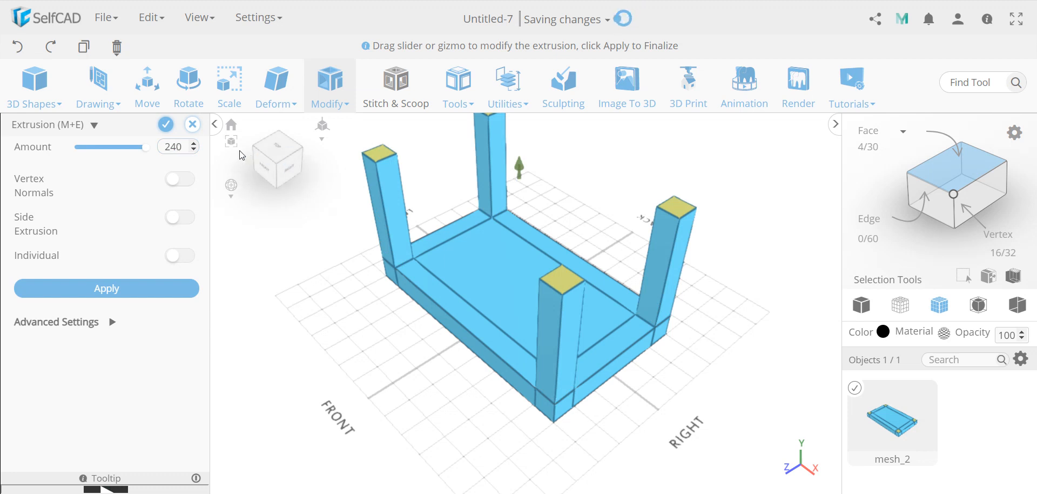
click(163, 127)
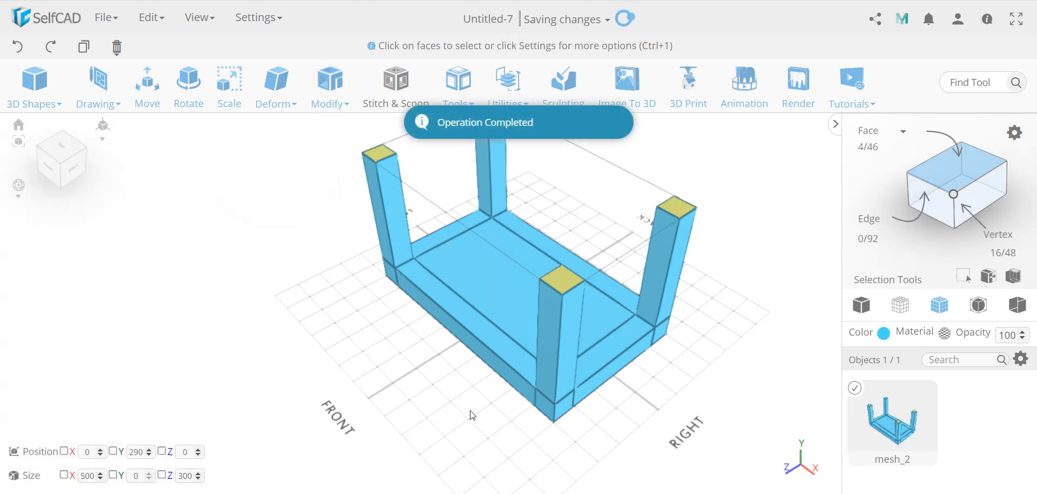
Step: Rotate the whole table 180 degrees about the Z axis so it stands on its legs
click(199, 102)
click(177, 151)
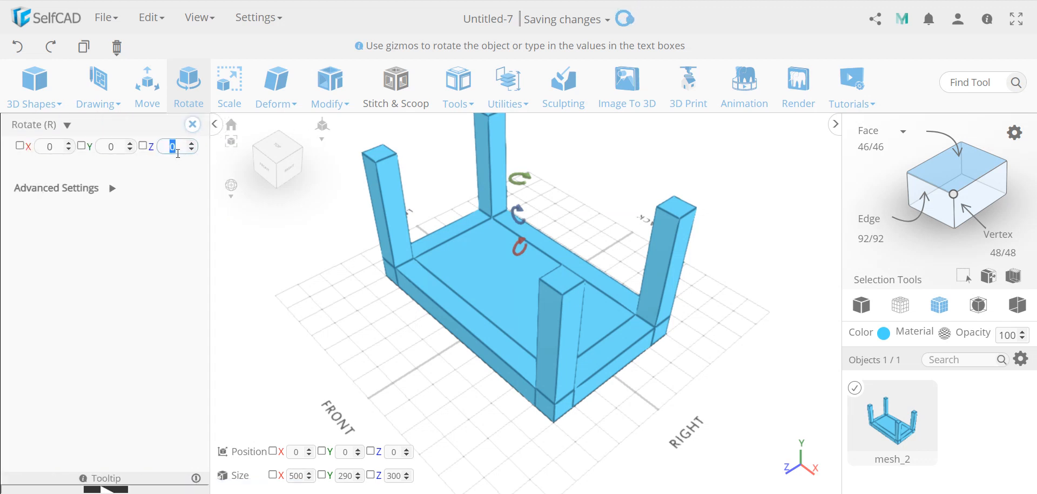
text(180)
key(Return)
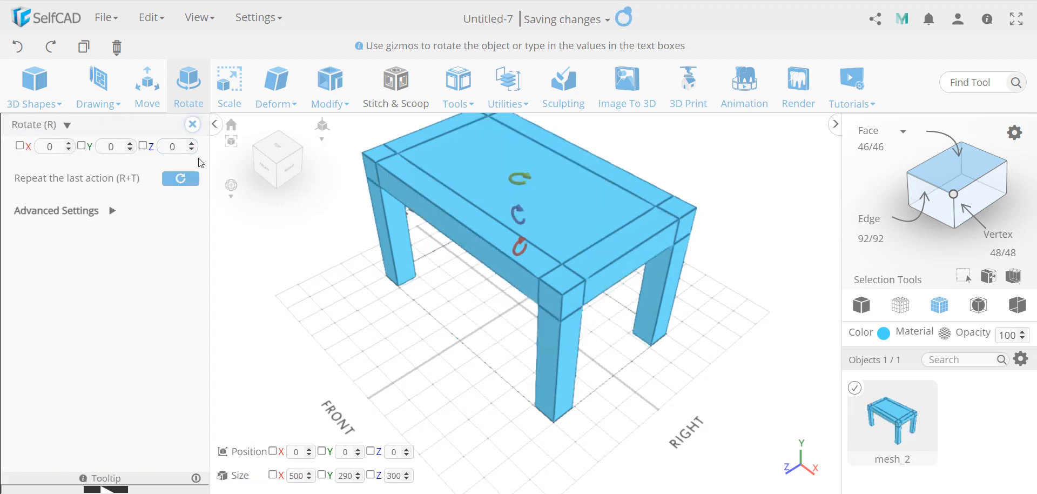
click(192, 124)
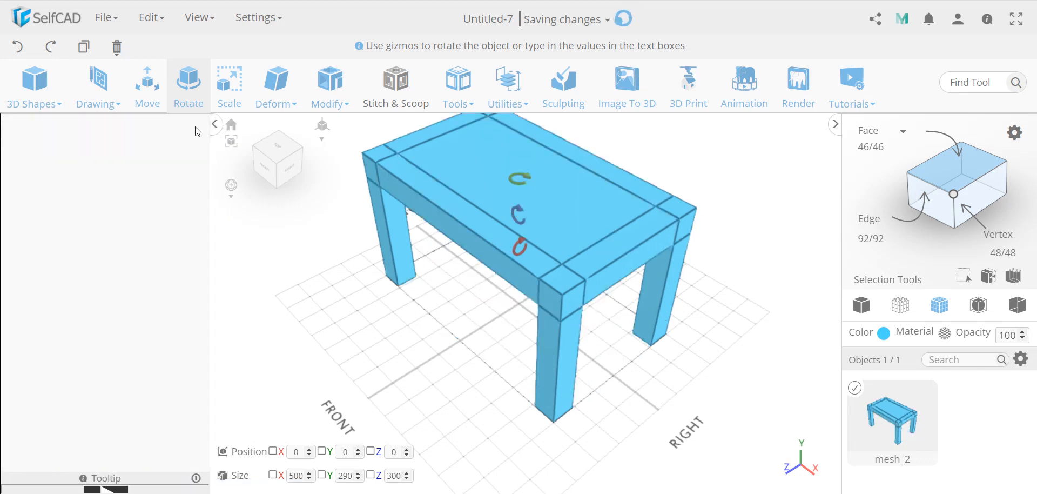
Step: Select the entire tabletop surface with polygon selection and extrude it upward by 10
click(868, 130)
click(572, 208)
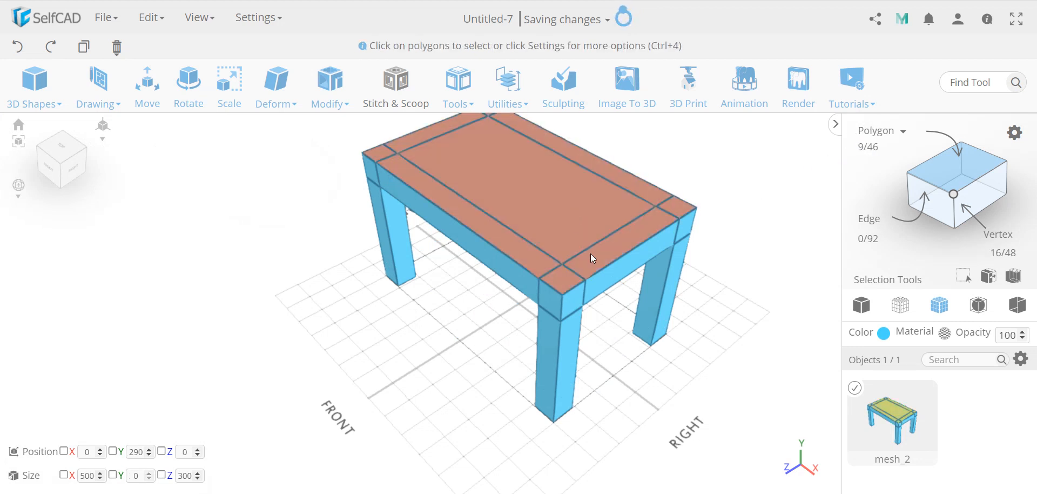
click(331, 88)
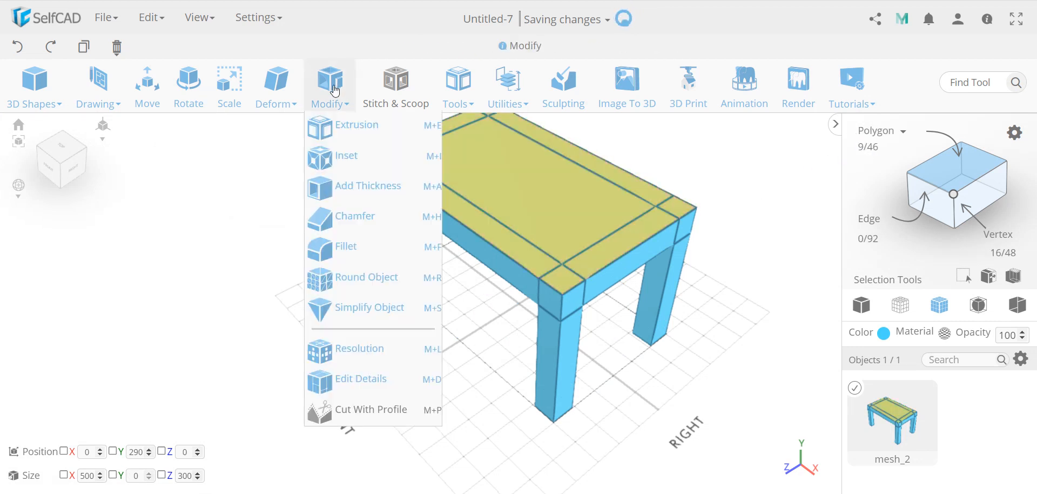
click(342, 122)
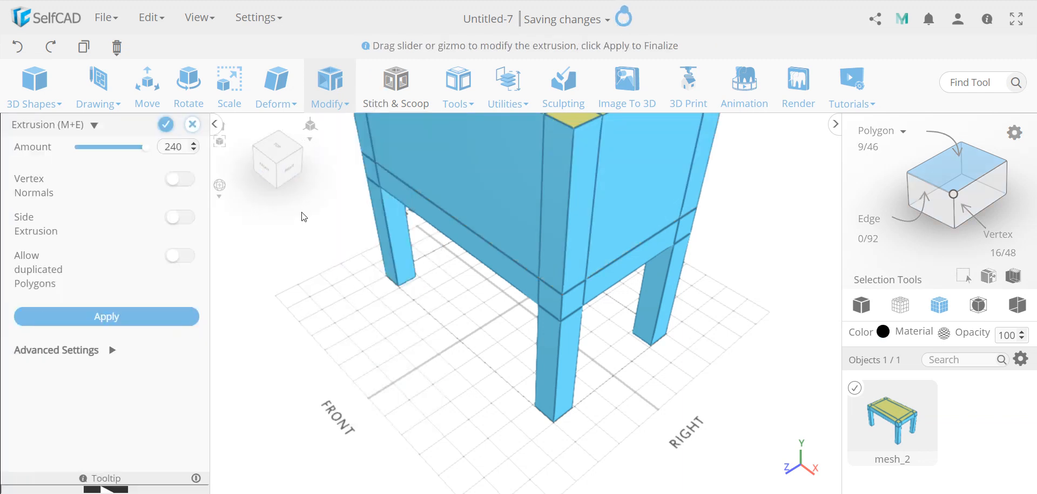
double_click(180, 148)
text(10)
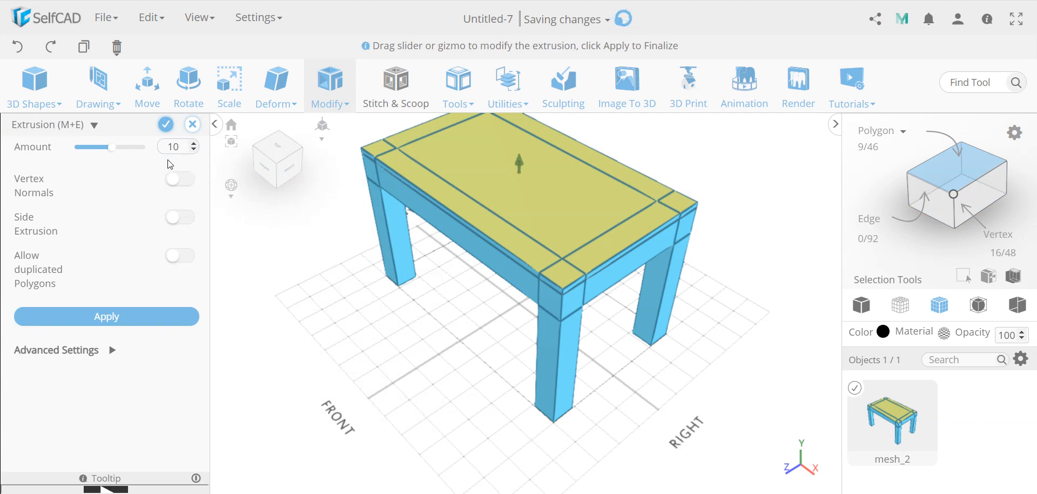
click(167, 126)
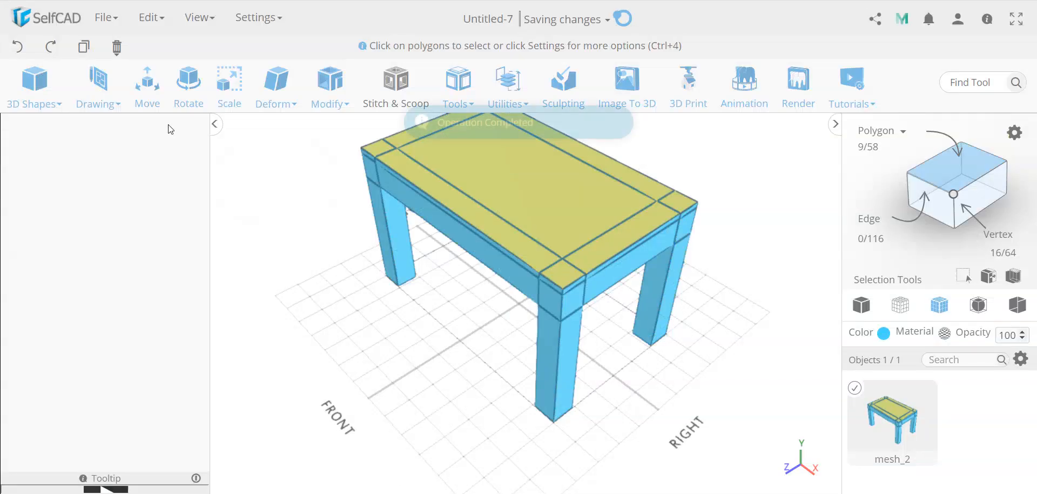
Step: Select the narrow rim faces along the tabletop's front and back sides, including the corner segments, using face selection
right_drag(371, 261, 390, 267)
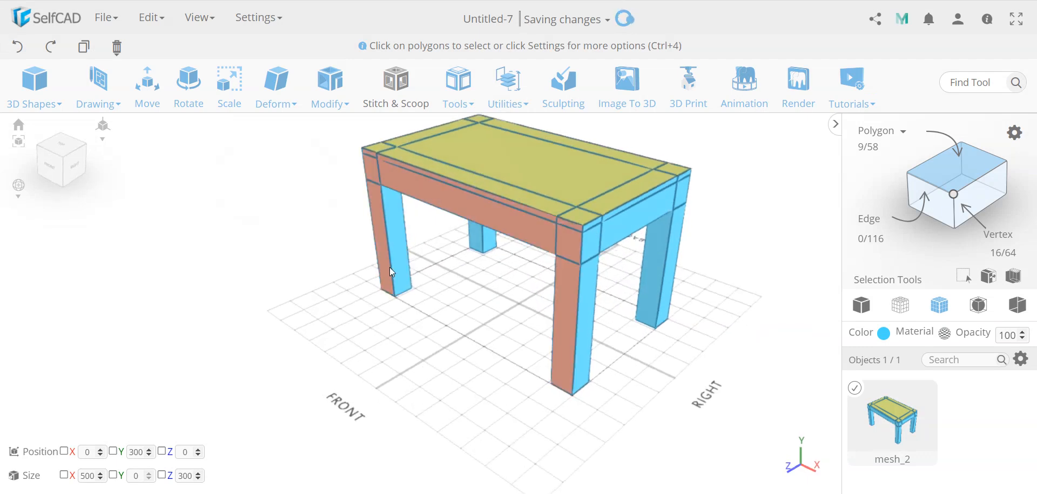
key(ctrl+a)
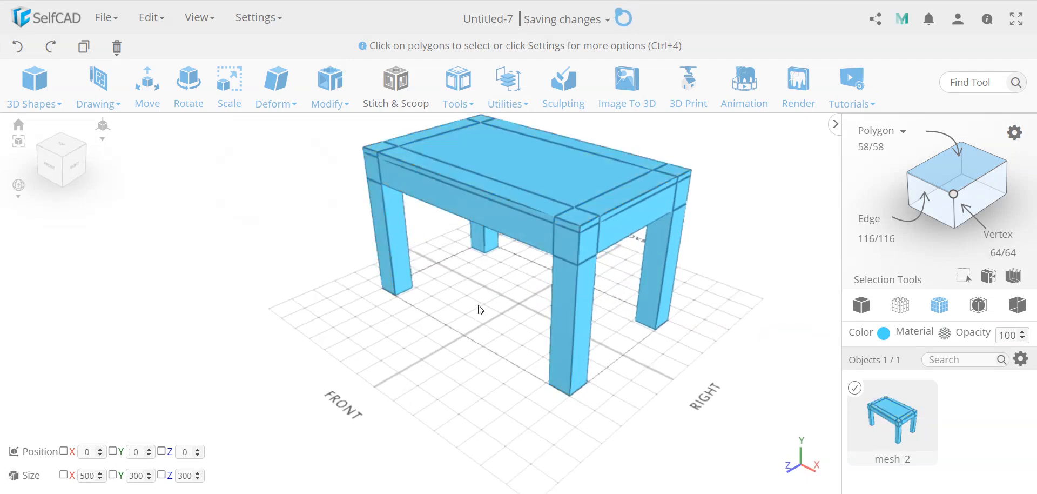
right_drag(439, 335, 561, 335)
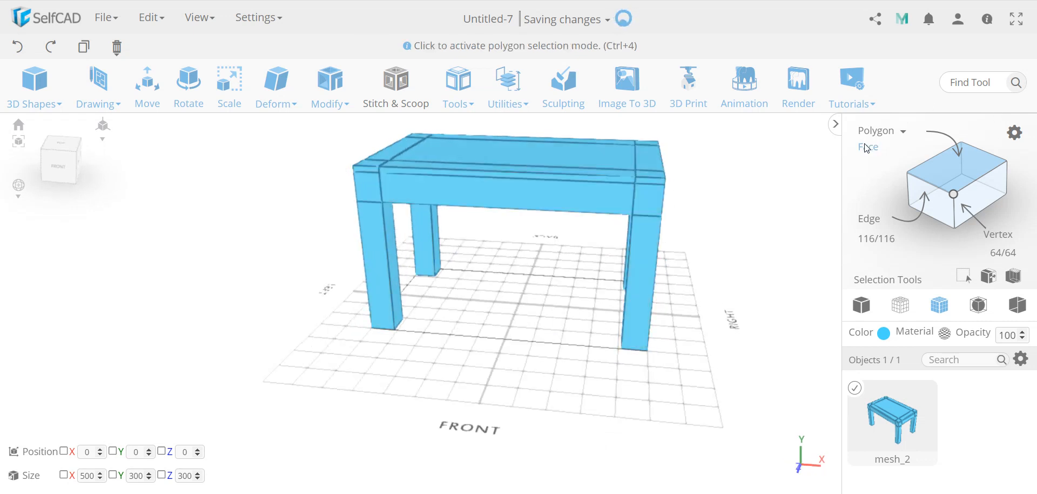
click(867, 147)
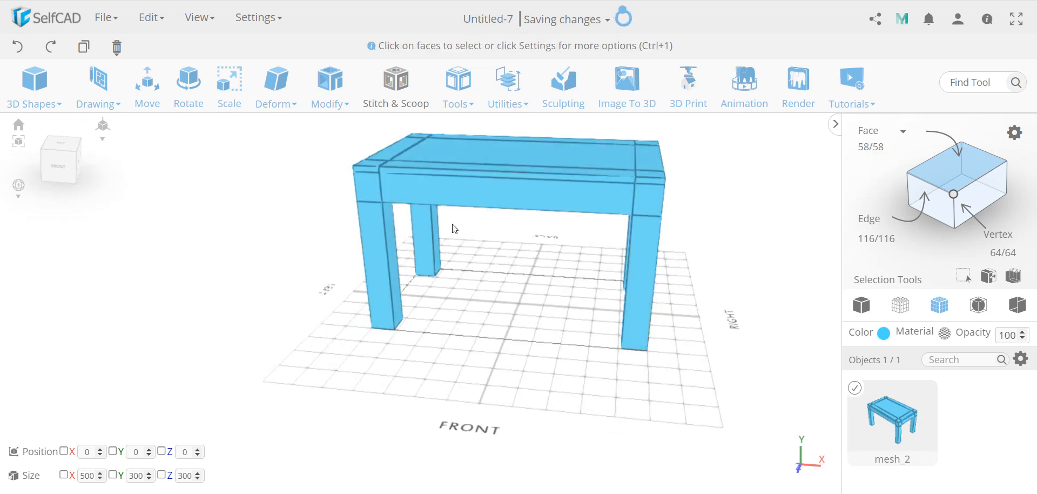
click(398, 170)
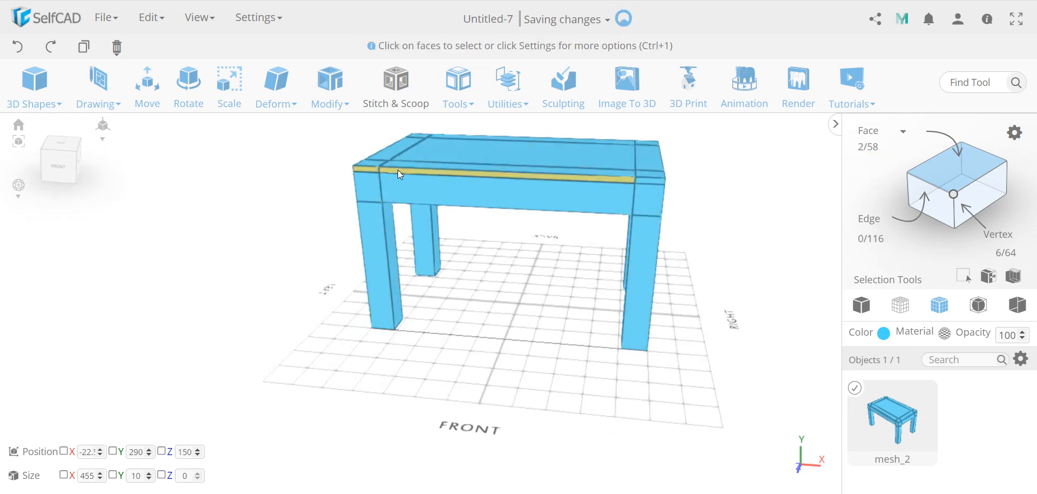
click(658, 180)
drag(657, 180, 361, 218)
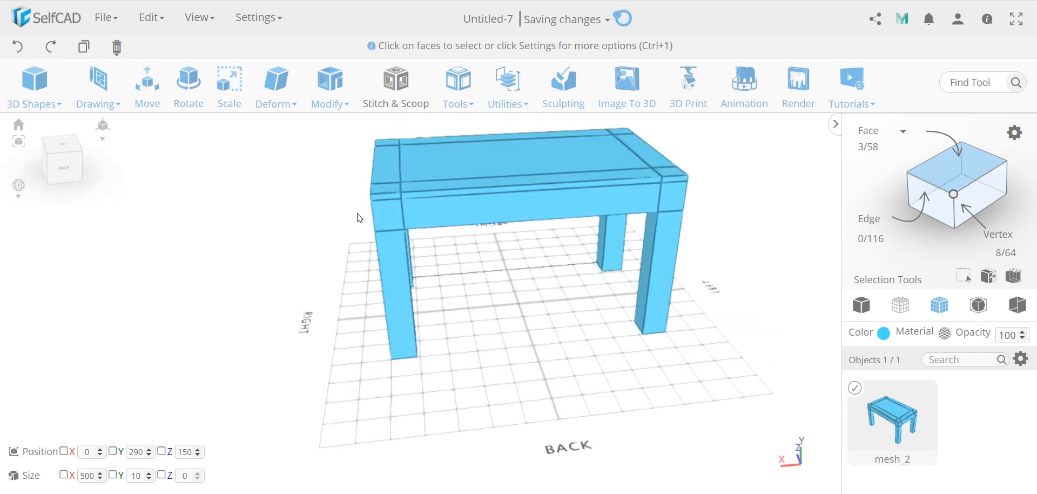
click(396, 193)
click(416, 193)
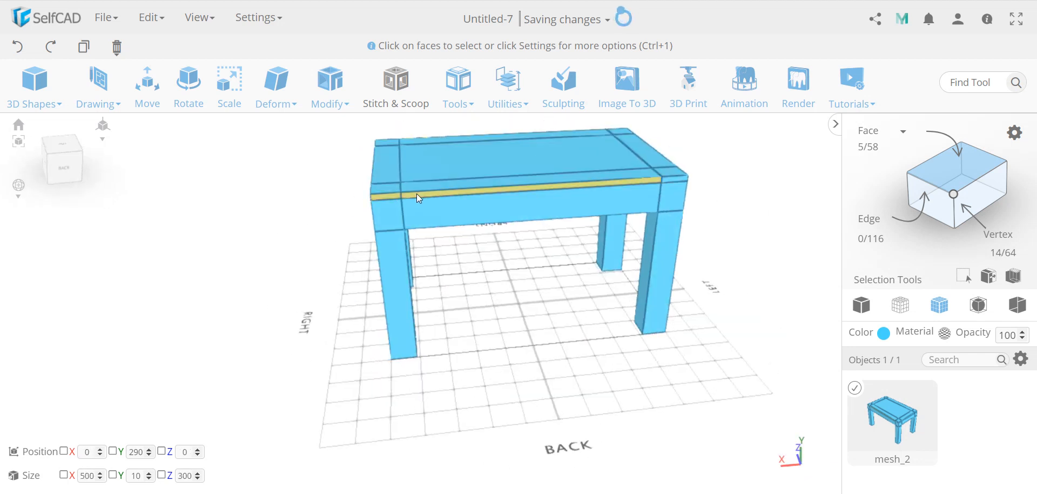
click(679, 177)
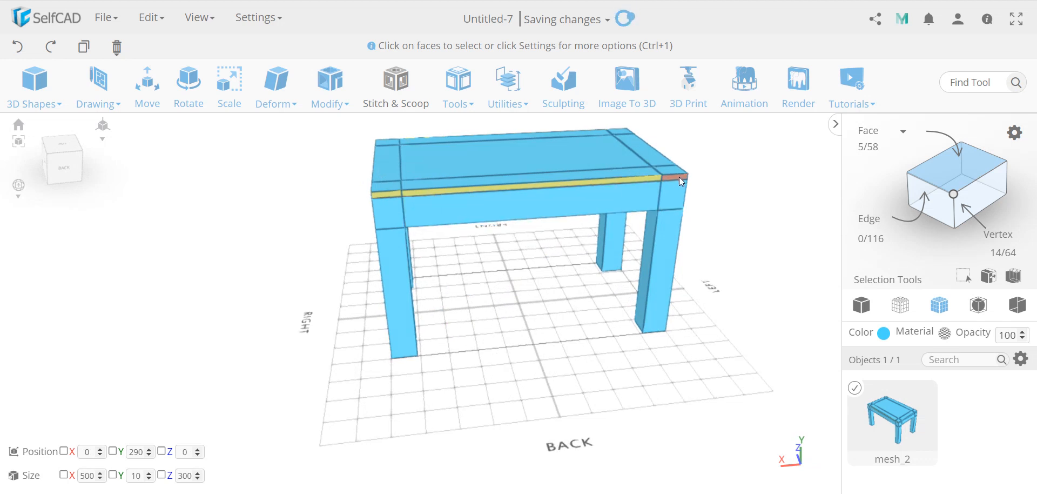
Step: Extrude the selected front and back rim faces outward by 10
click(332, 84)
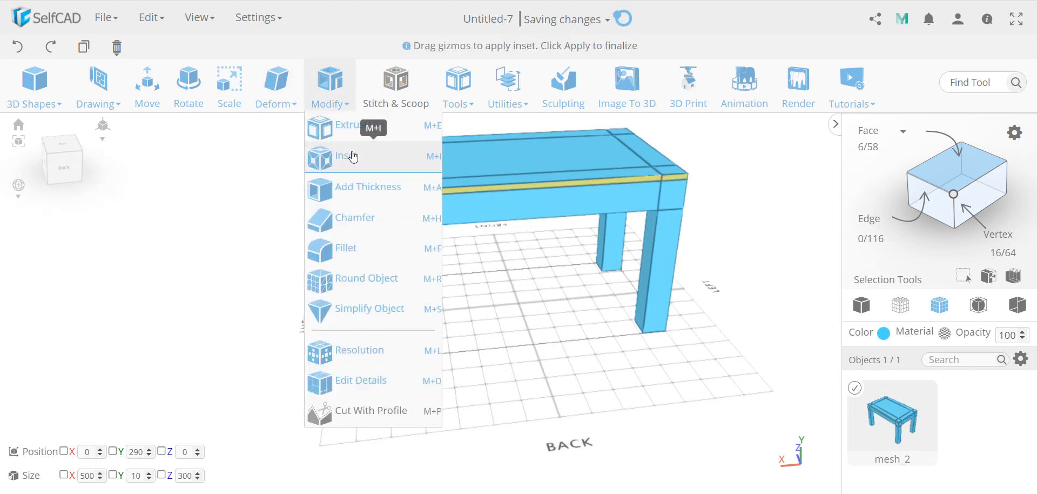
click(357, 129)
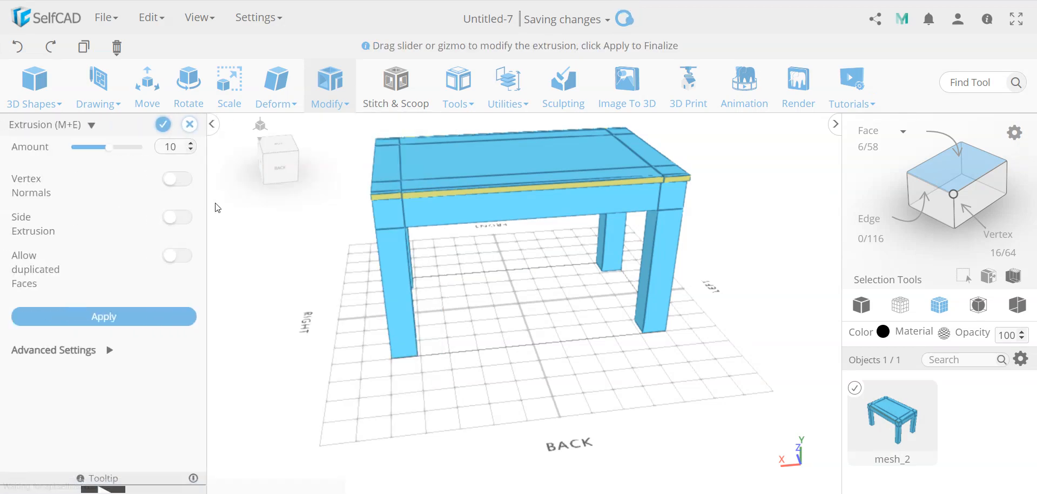
click(166, 124)
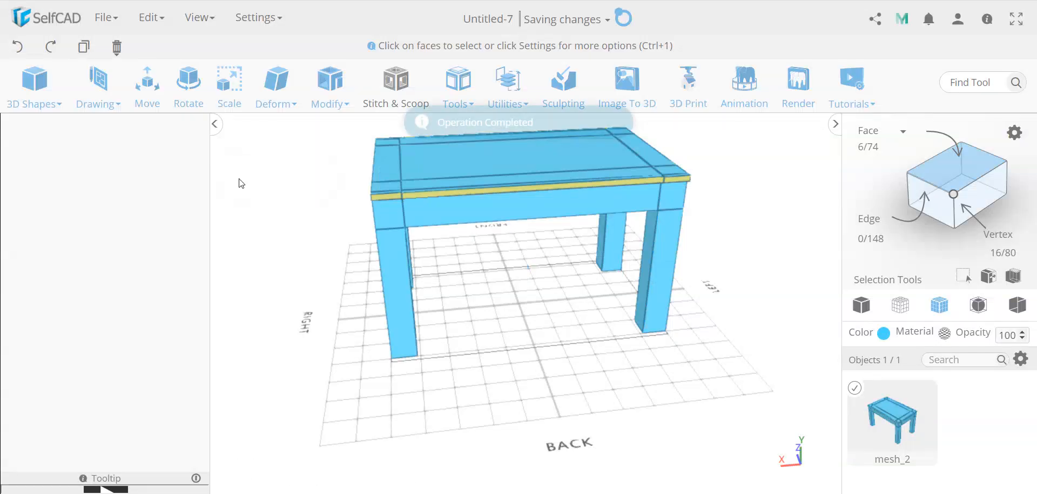
Step: Enable loop selection for faces and select the rim strips on the tabletop's right and left ends
right_drag(488, 282, 672, 271)
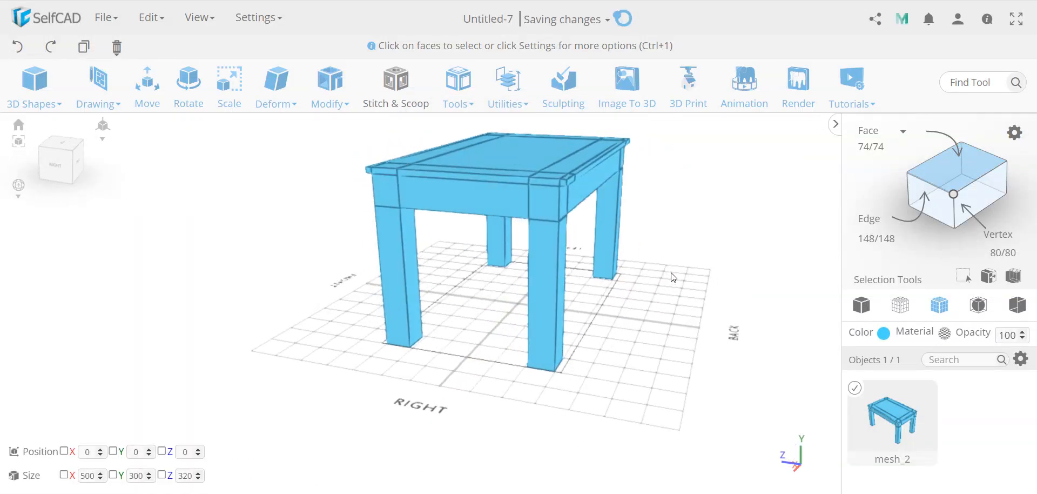
click(1015, 132)
click(173, 214)
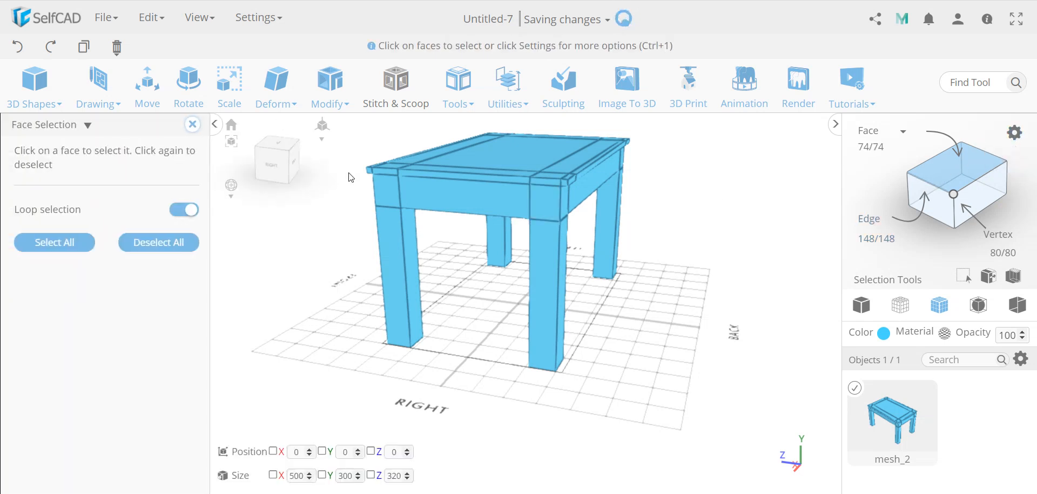
click(372, 174)
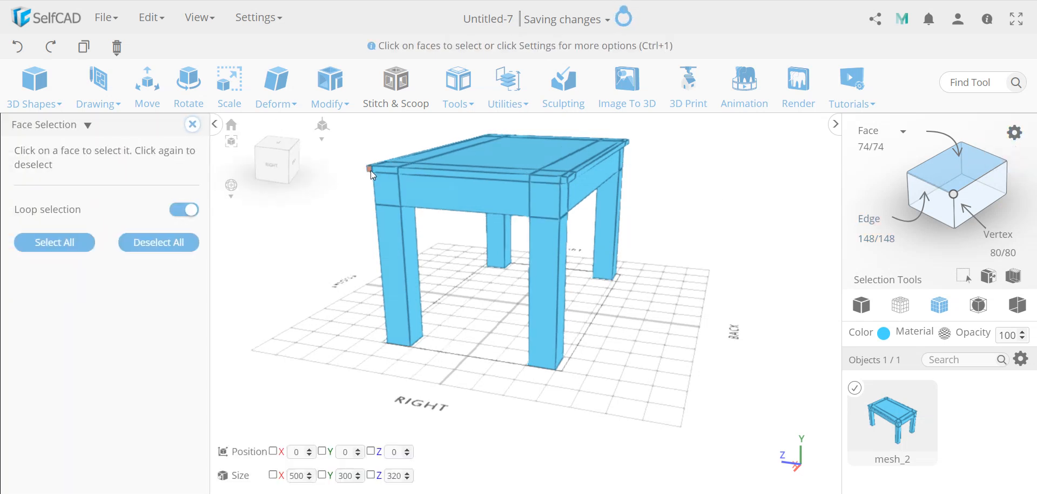
click(563, 180)
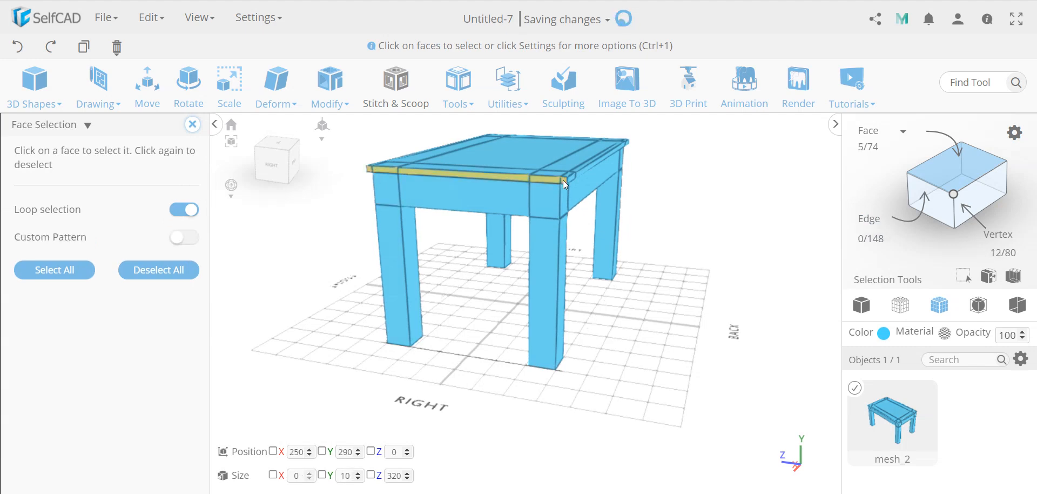
drag(695, 302, 248, 304)
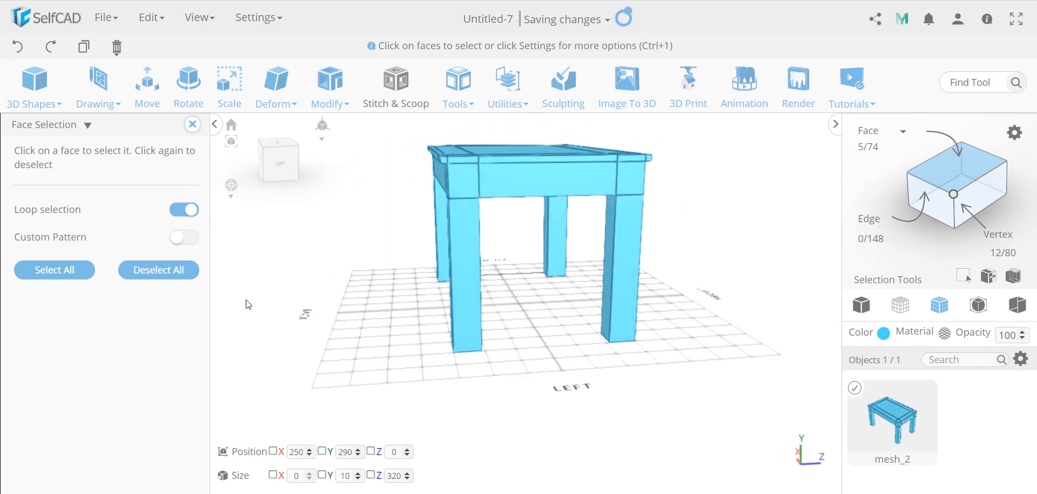
click(444, 160)
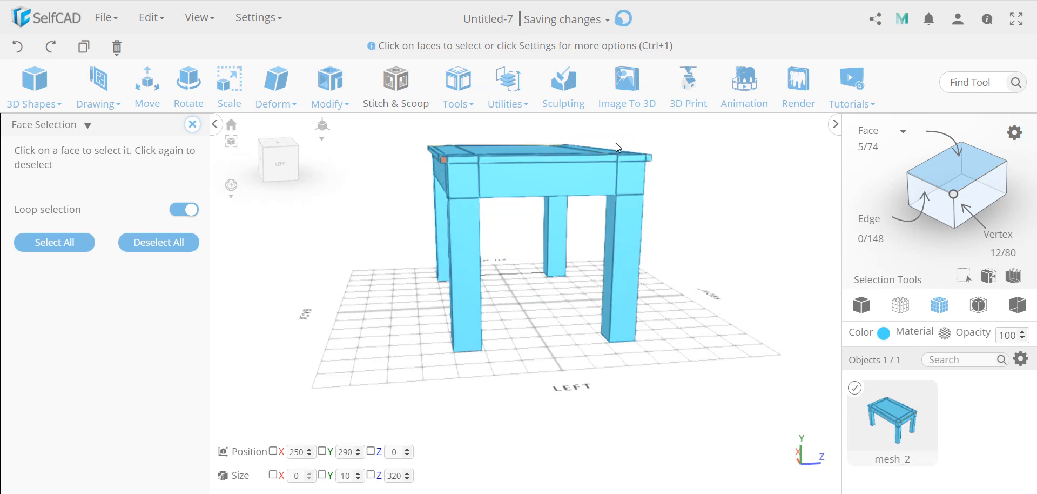
click(651, 159)
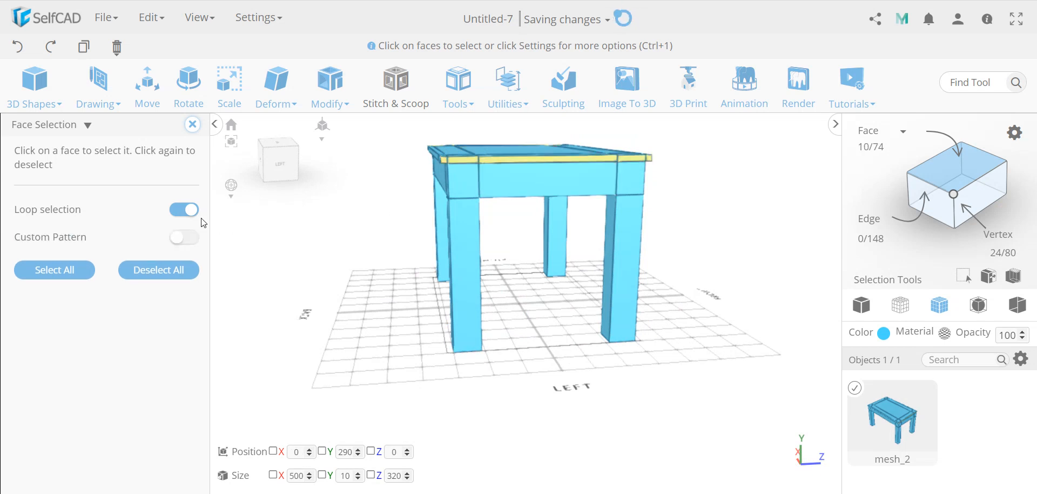
Step: Close the face selection settings and extrude the selected end rim strips outward by 10
click(192, 124)
click(330, 86)
click(343, 121)
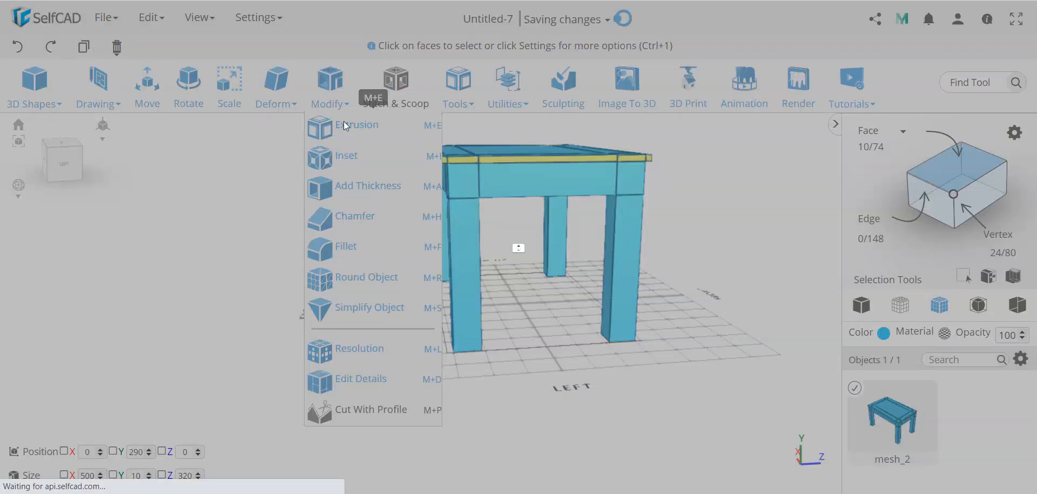
click(169, 126)
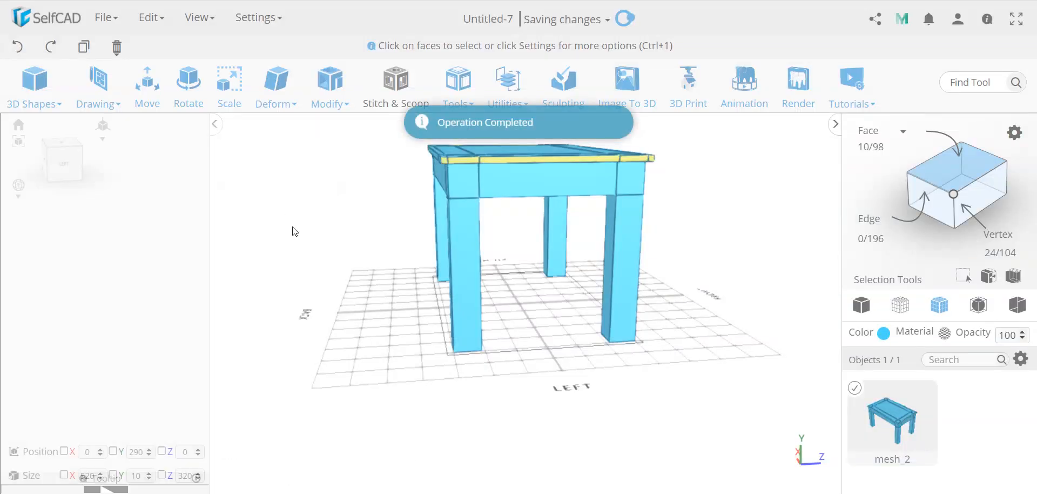
Step: Select the whole table and examine the overhang and edge layout of the tabletop from several angles
drag(295, 232, 417, 273)
key(ctrl+a)
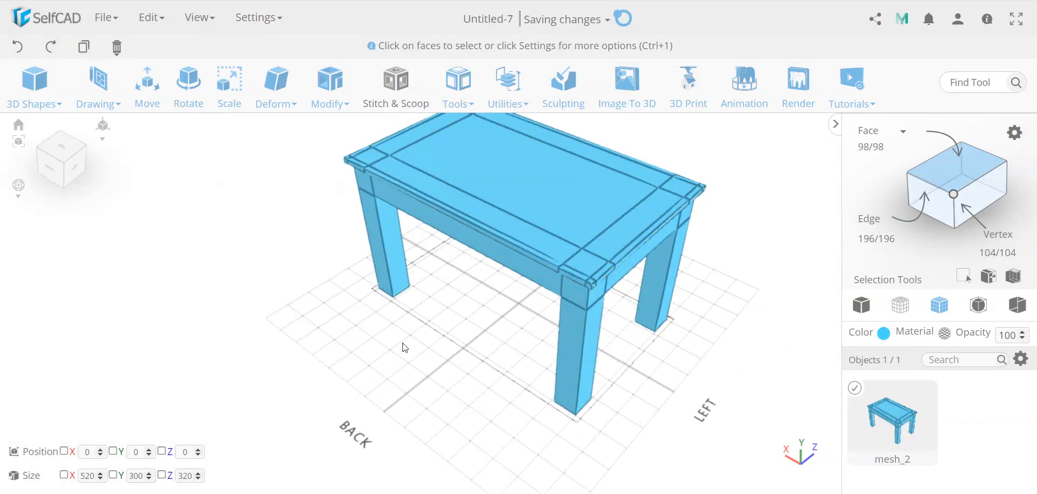
drag(403, 347, 522, 375)
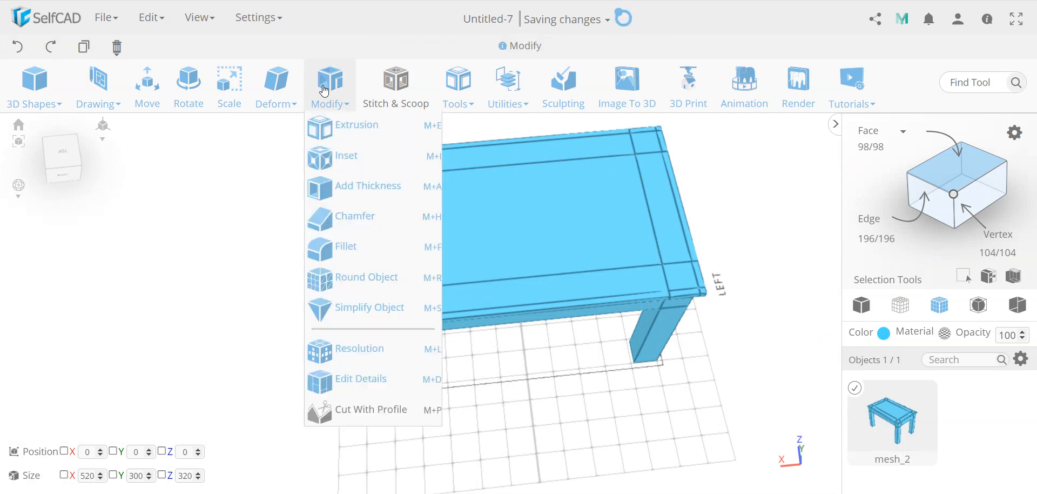
drag(662, 417, 528, 398)
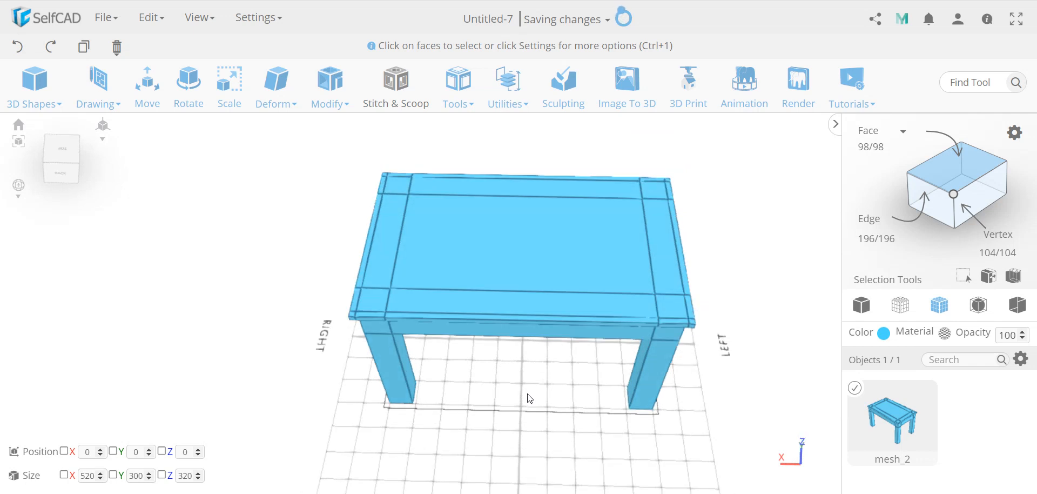
mouse_move(330, 87)
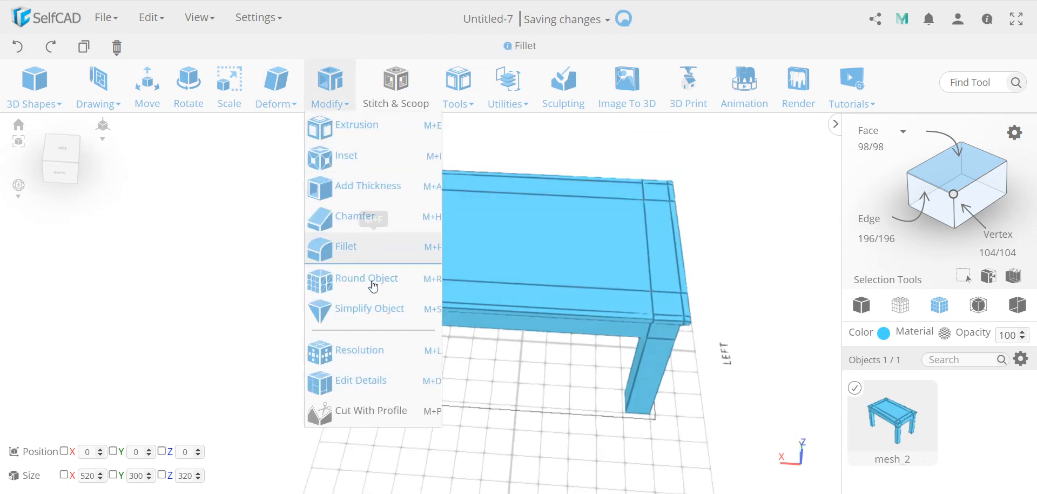
click(377, 378)
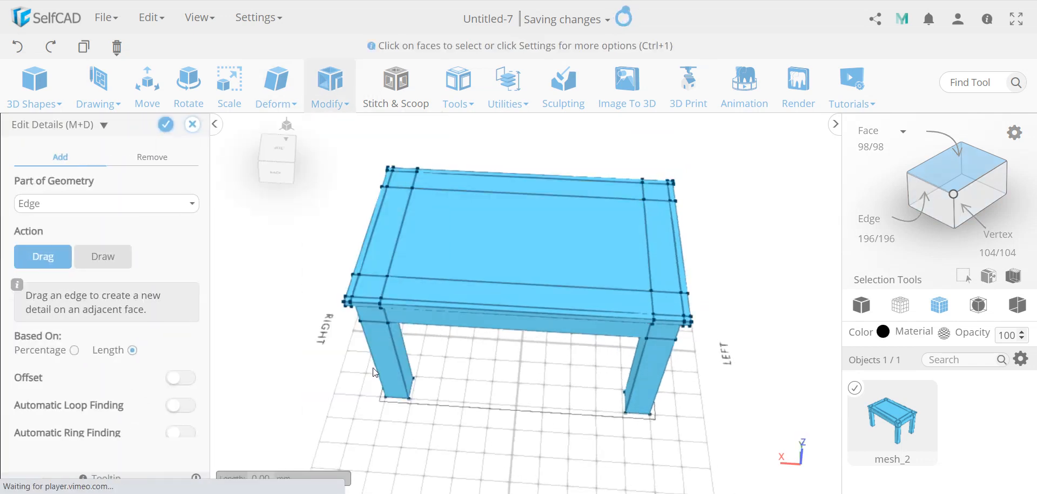
click(145, 159)
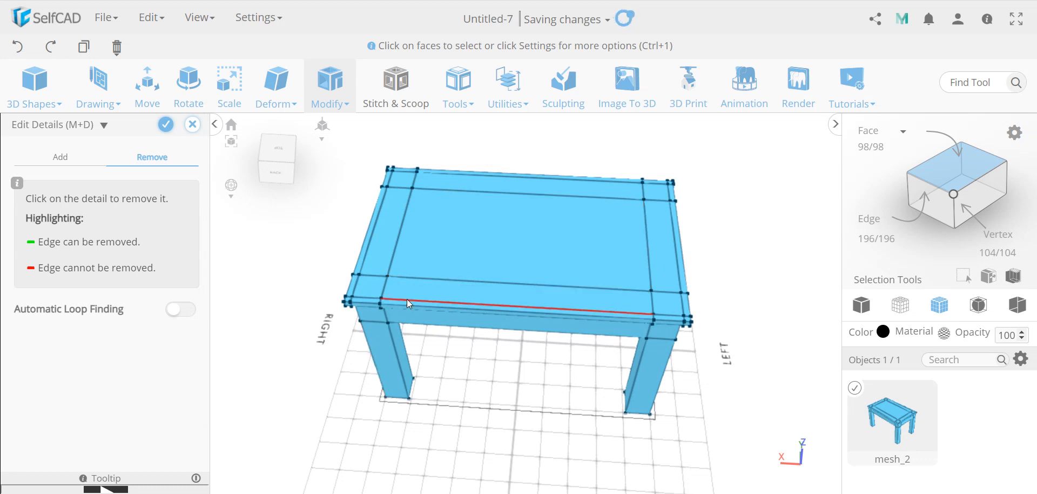
right_drag(496, 397, 382, 404)
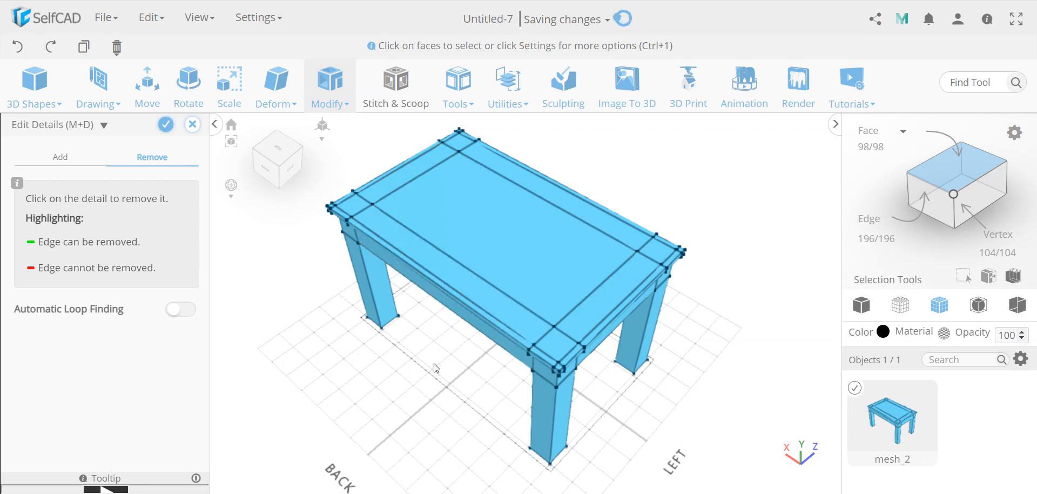
drag(436, 368, 366, 246)
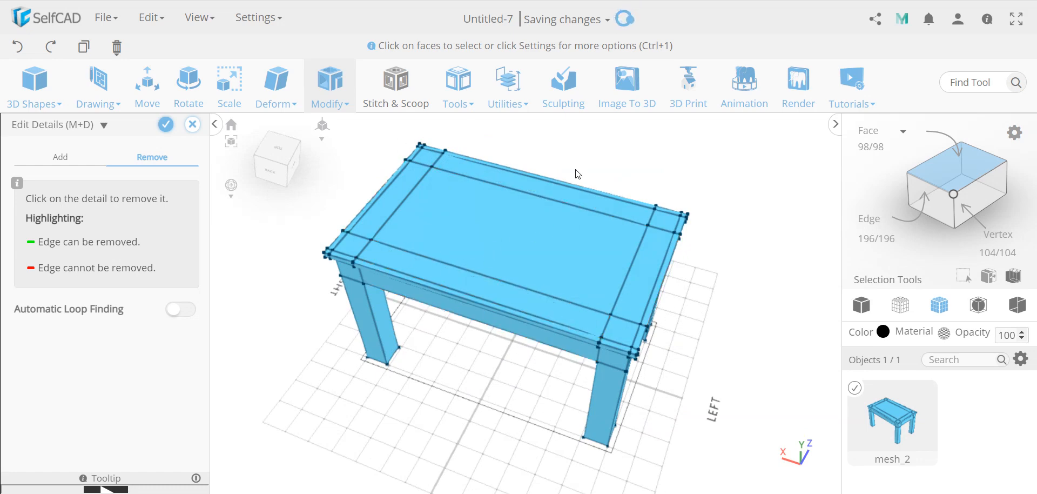
drag(701, 363, 669, 304)
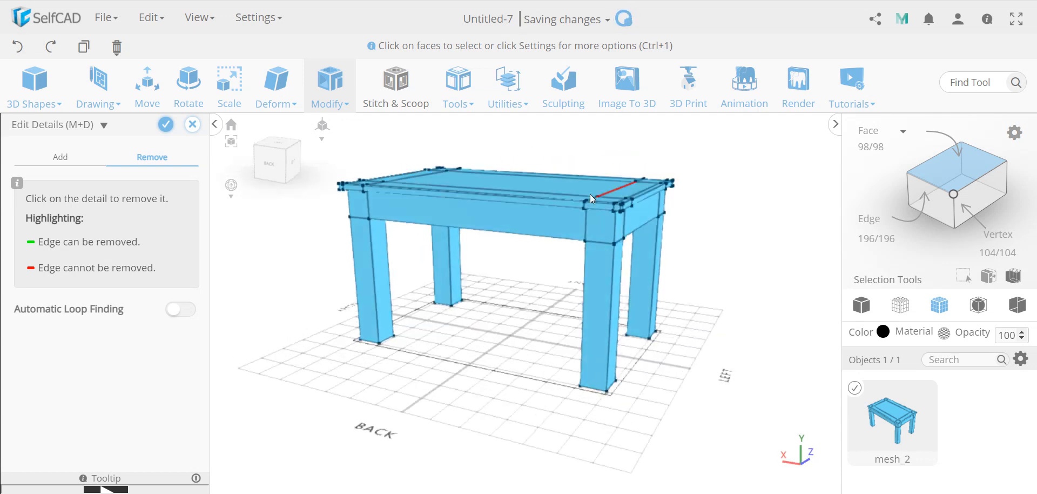
drag(497, 317, 502, 289)
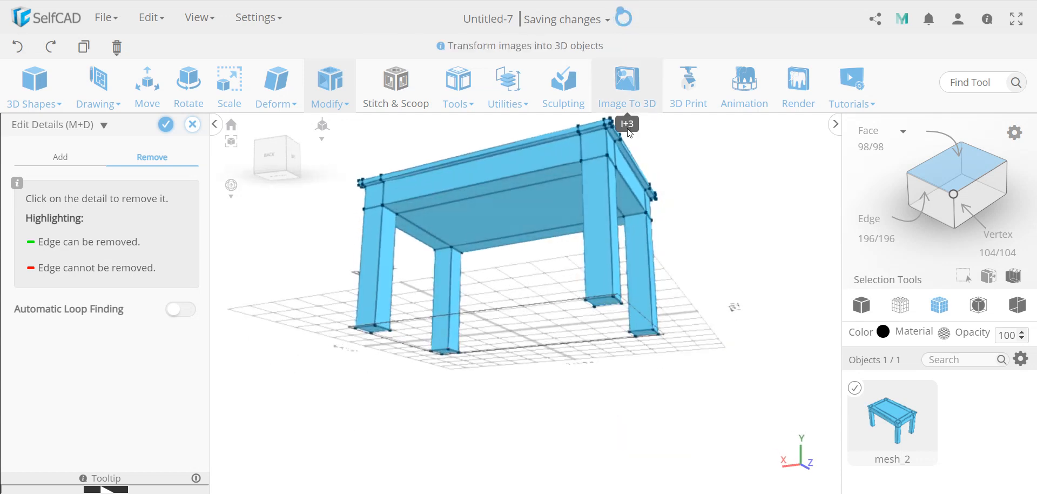
drag(749, 195, 749, 167)
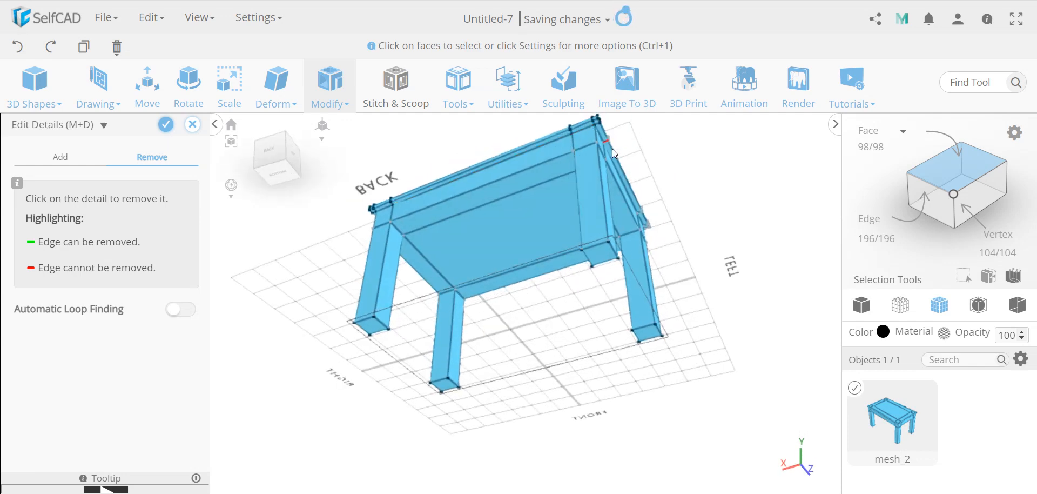
drag(720, 273, 733, 342)
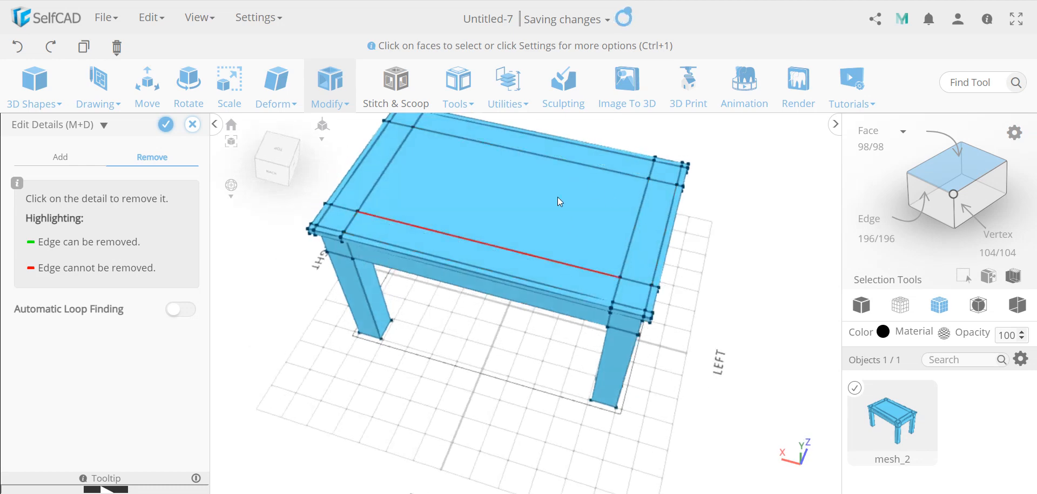
click(179, 312)
drag(665, 293, 641, 234)
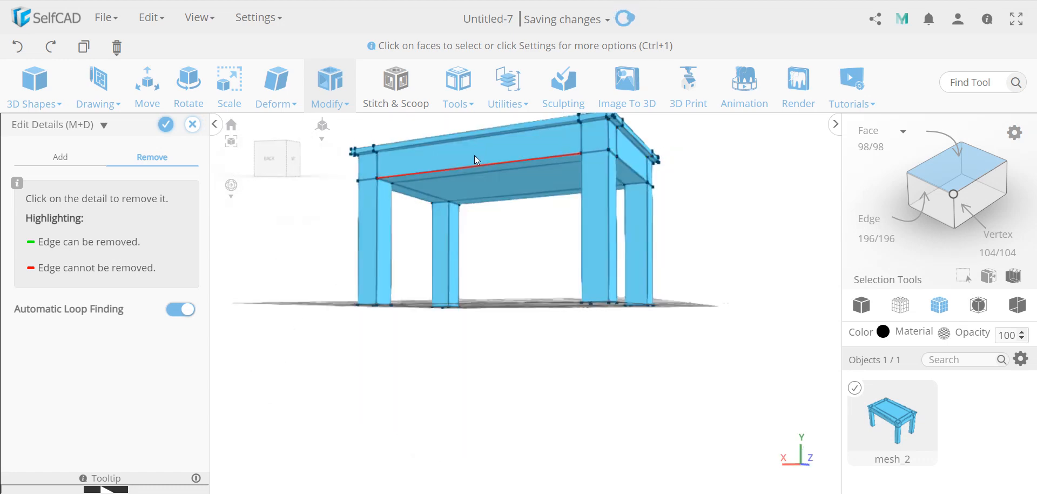
drag(650, 141, 703, 151)
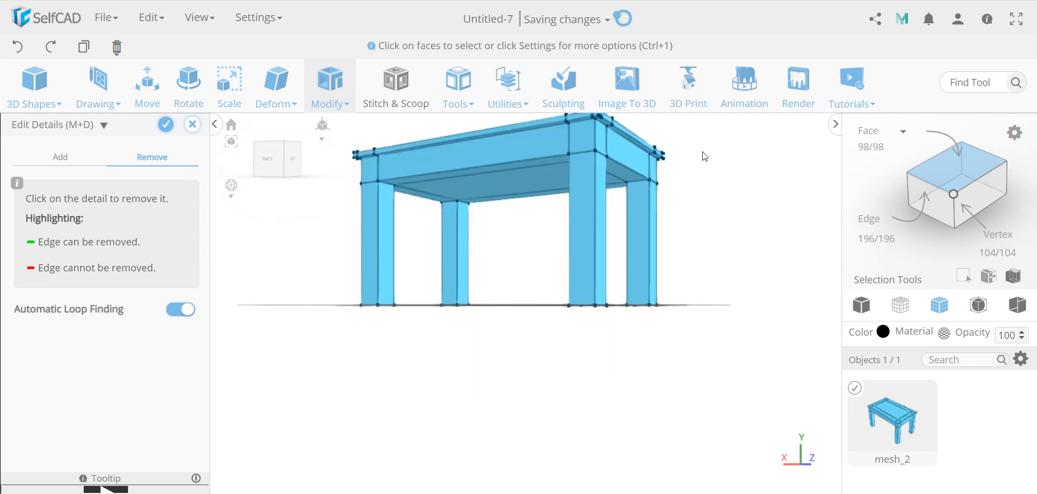
drag(546, 144, 363, 199)
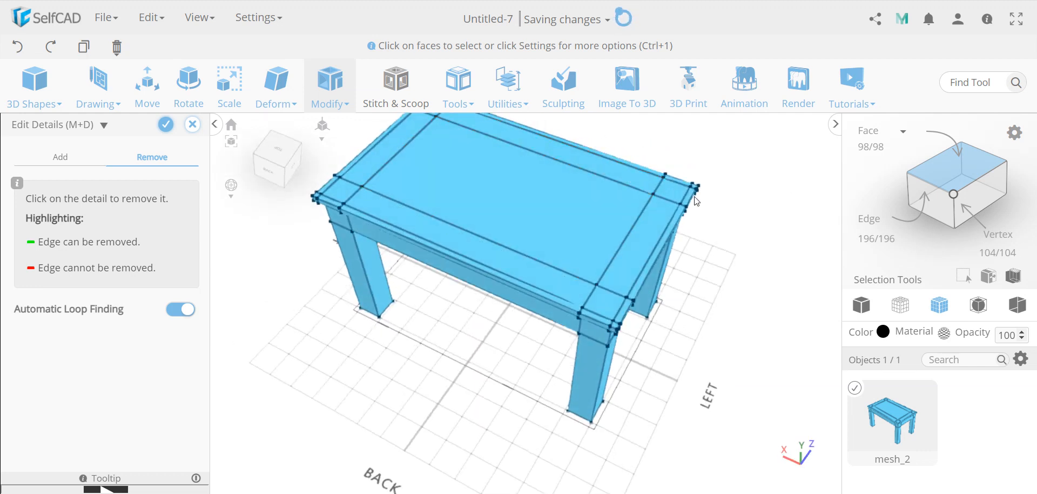
click(194, 127)
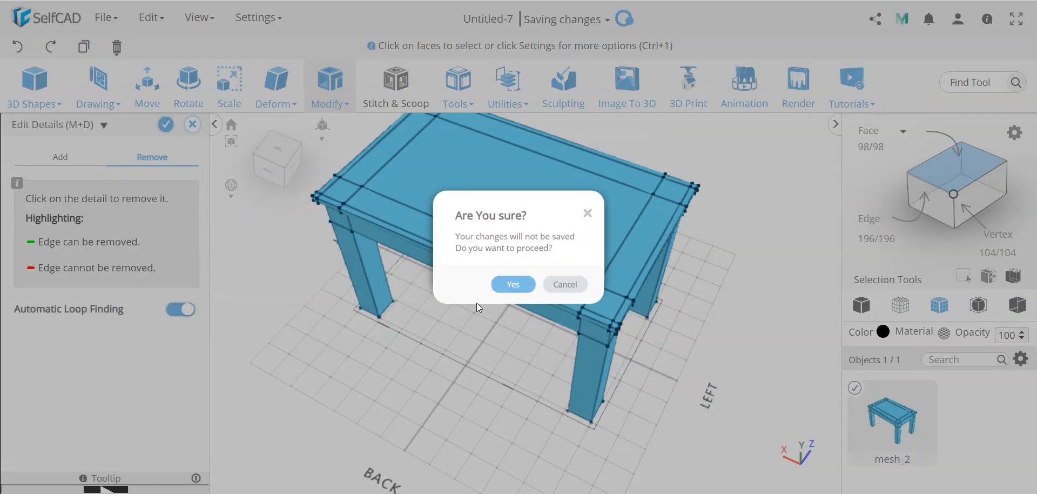
click(506, 291)
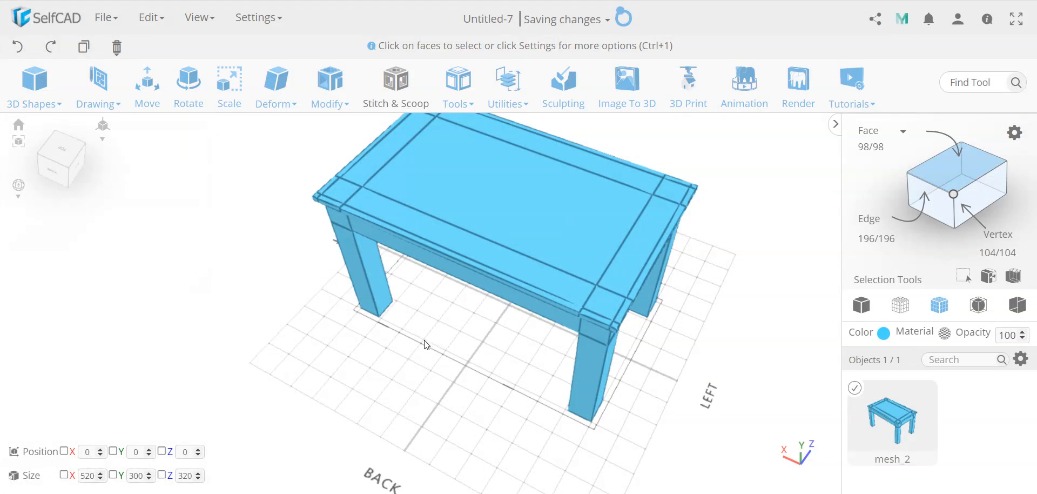
Step: Apply the Resolution tool to the table with the detail level reduced to its minimum
click(330, 86)
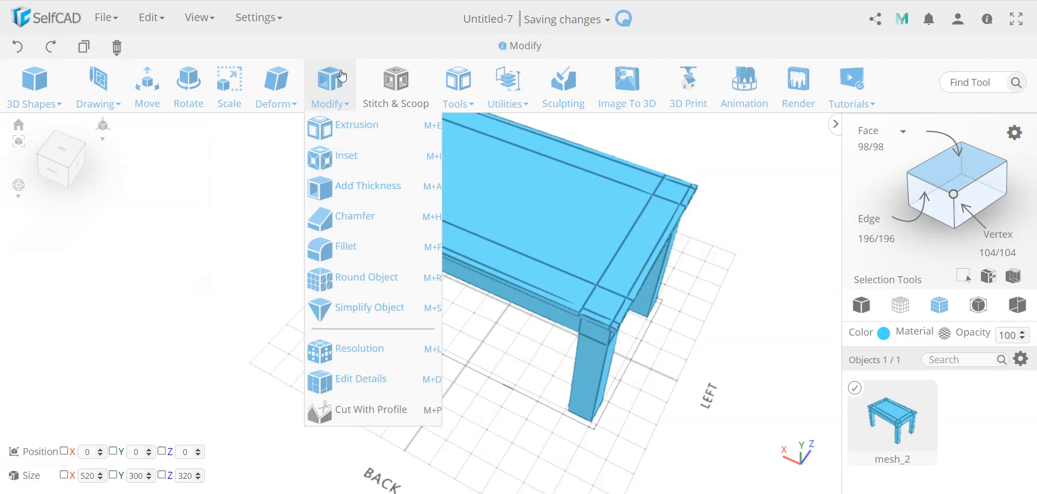
click(409, 350)
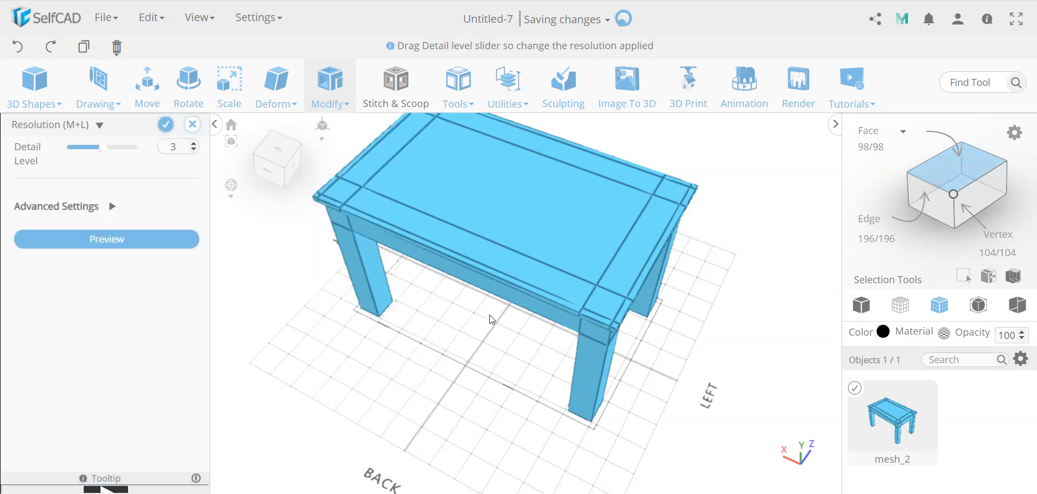
middle_drag(491, 315, 540, 364)
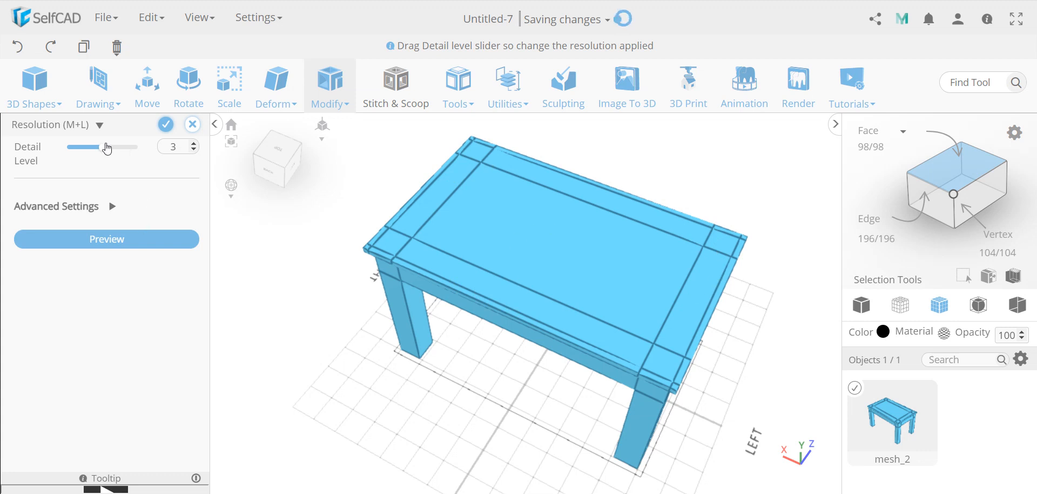
drag(102, 147, 58, 152)
click(165, 124)
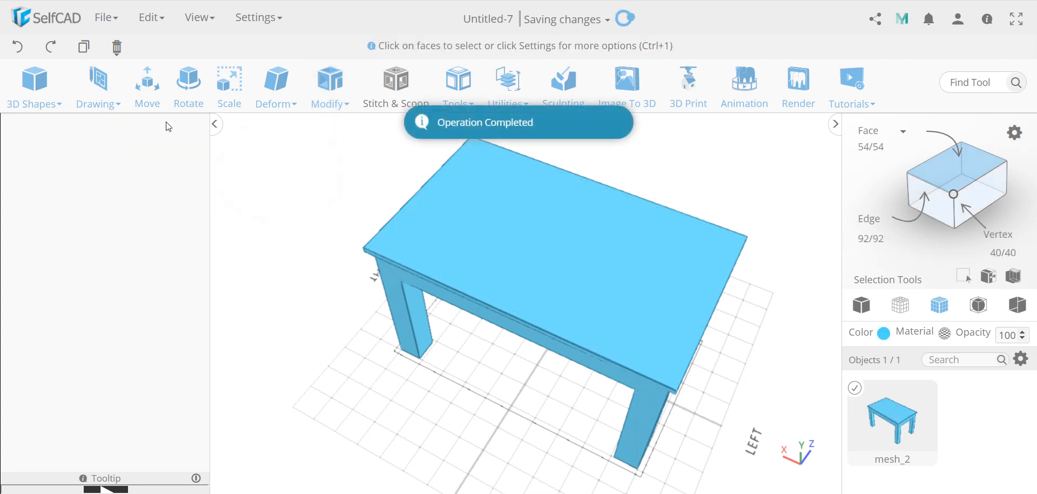
Step: Inspect the table for leftover diagonal edges and open Edit Details in Remove mode
right_drag(466, 338, 463, 277)
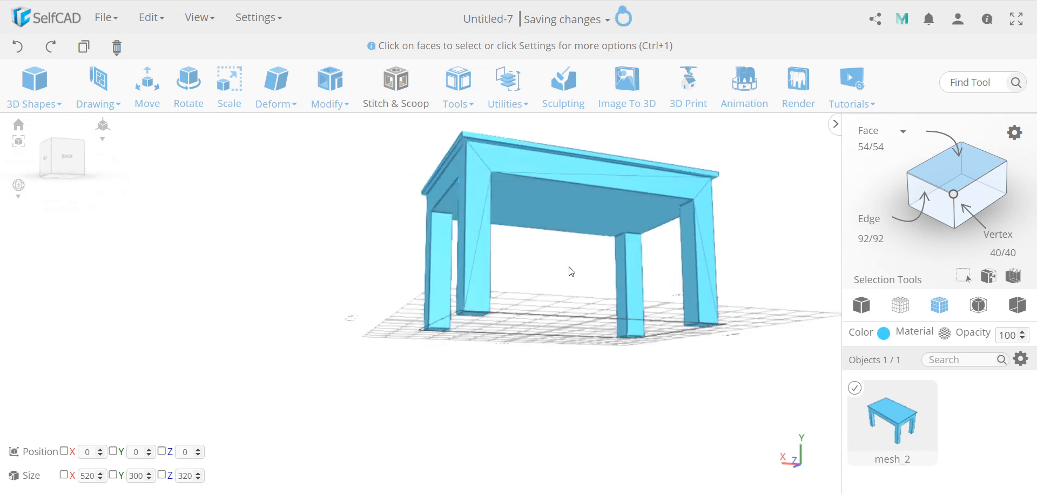
right_drag(571, 271, 540, 258)
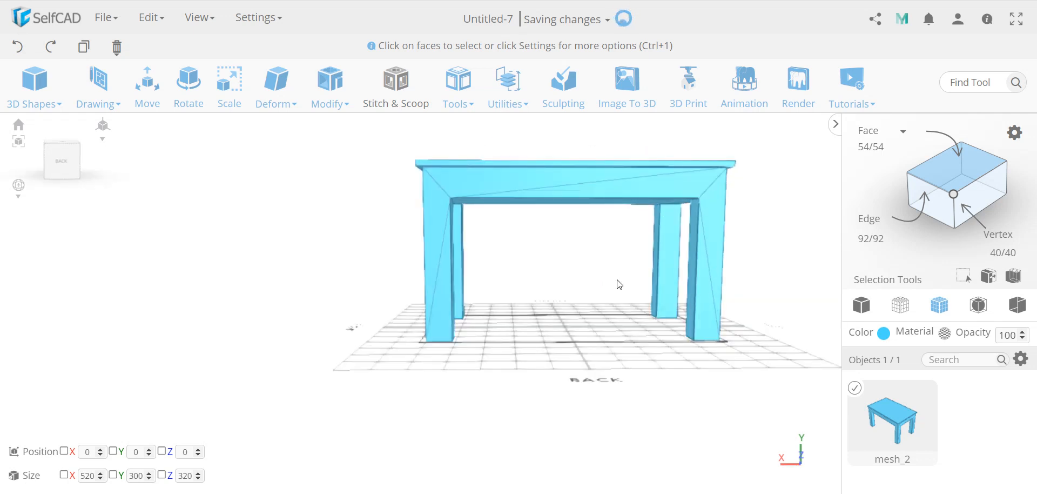
right_drag(620, 284, 613, 325)
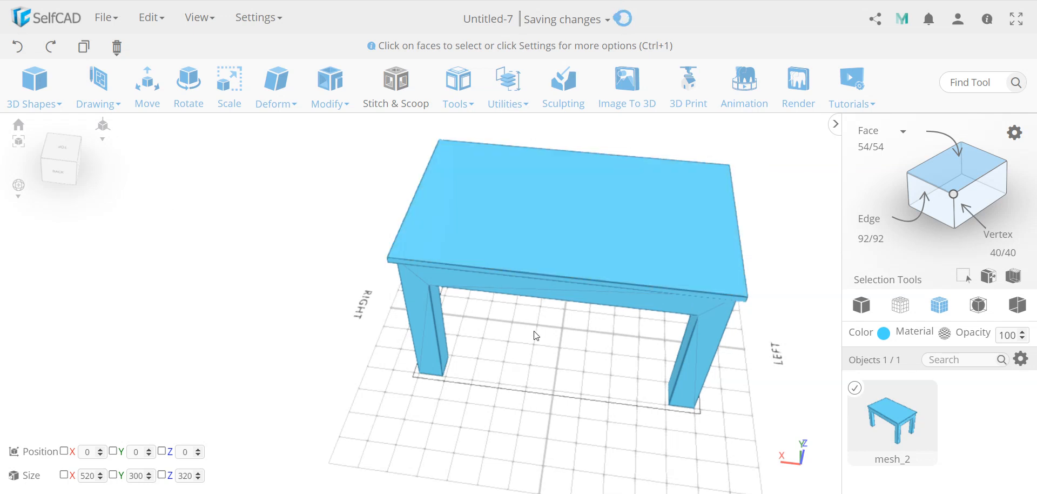
right_drag(536, 335, 580, 356)
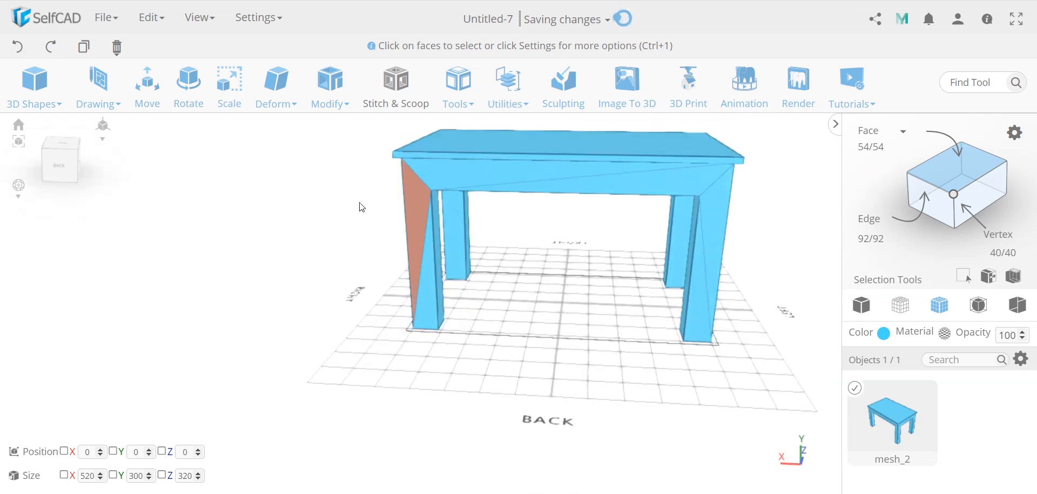
click(330, 84)
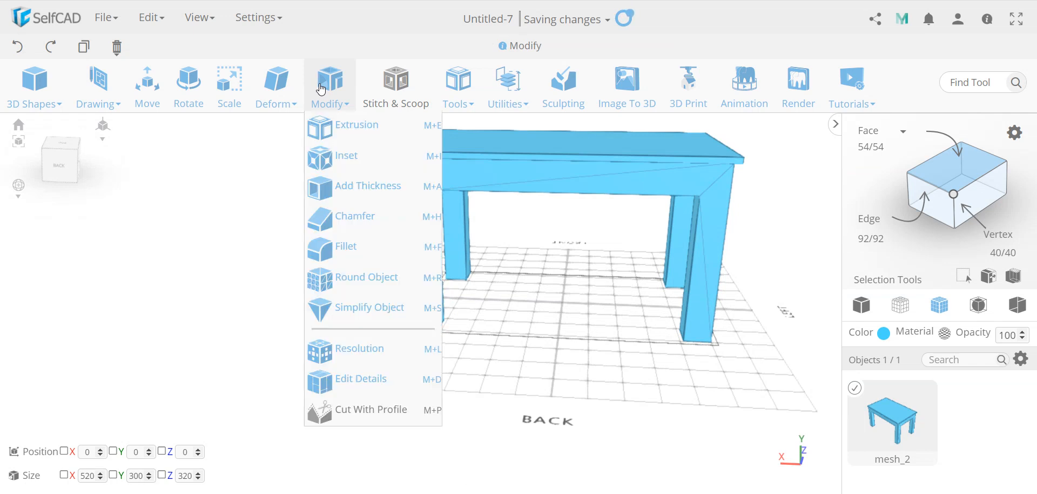
click(388, 389)
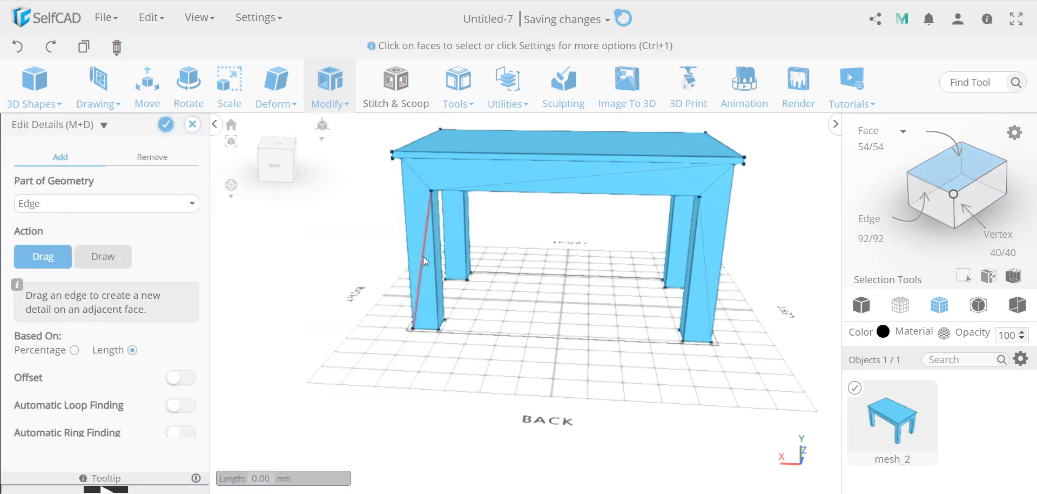
click(152, 159)
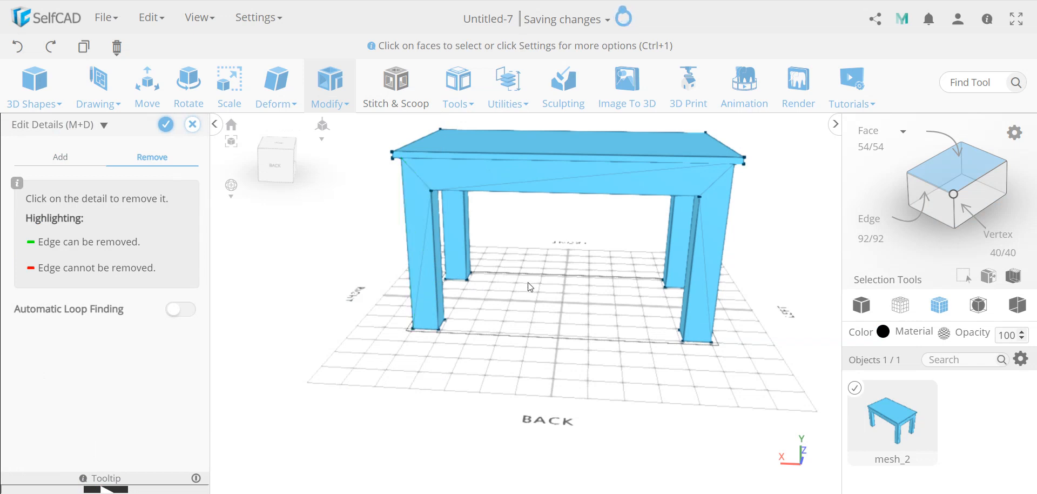
Step: Try to remove a corner diagonal between apron and leg and a leg diagonal on the table's back side
right_drag(530, 287, 555, 298)
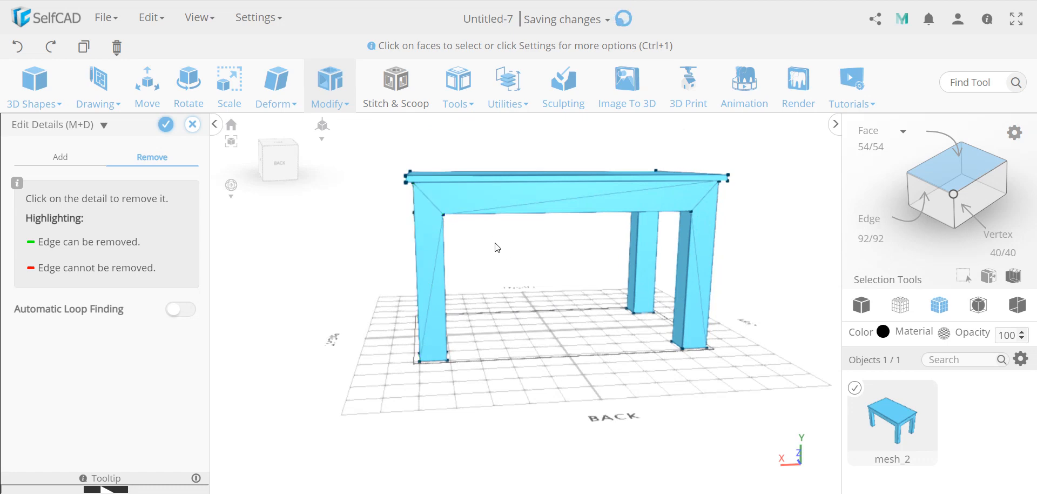
click(433, 202)
click(698, 265)
drag(608, 310, 550, 308)
scroll(560, 295, up, 2)
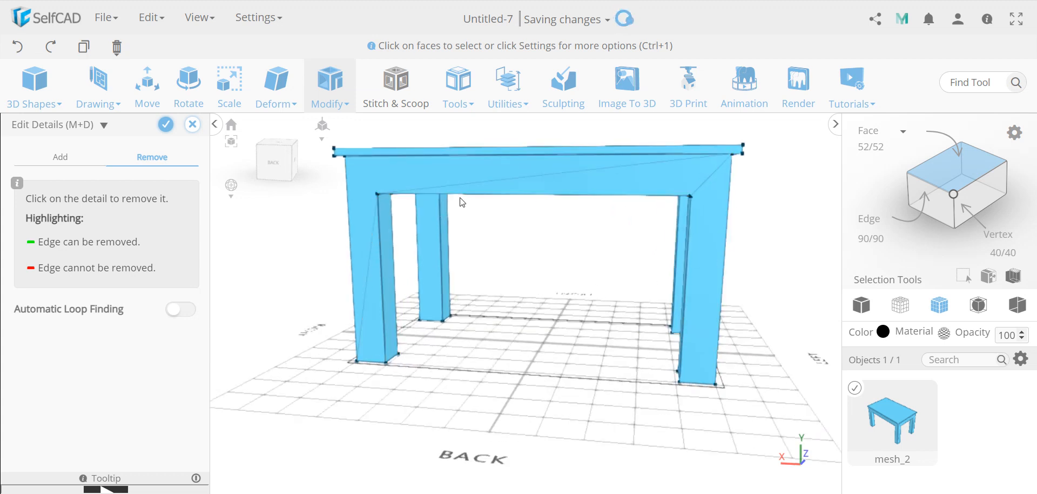
right_drag(437, 241, 478, 260)
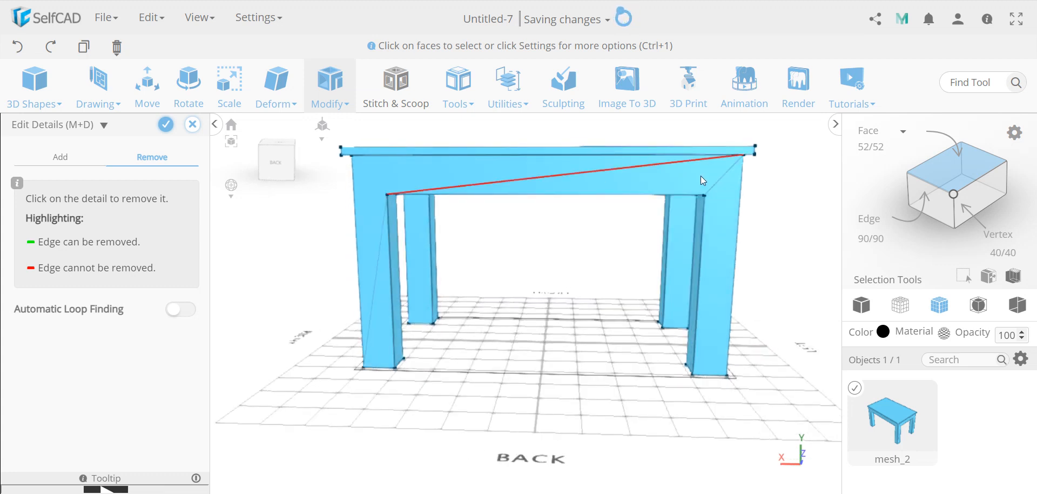
Step: Undo the corner diagonal and leg diagonal removals on the table's back side
click(59, 162)
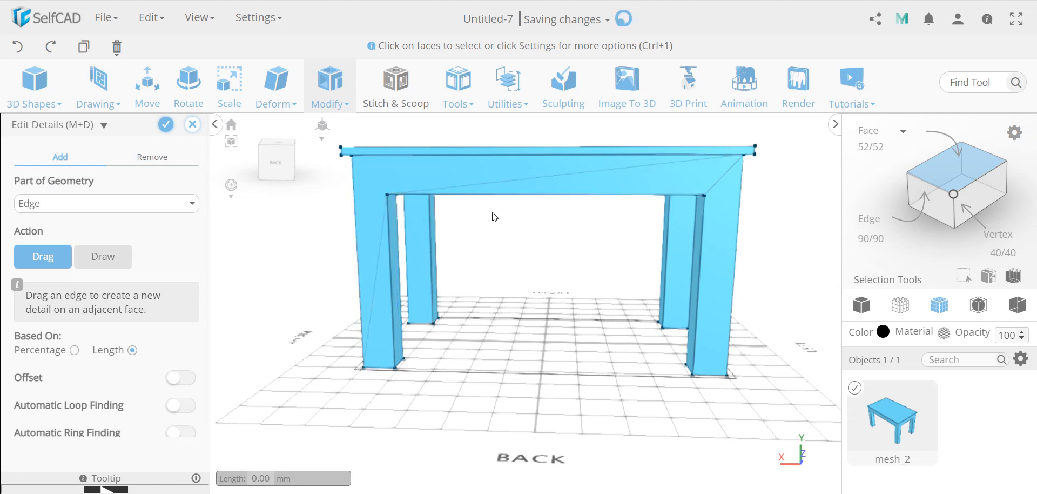
click(17, 48)
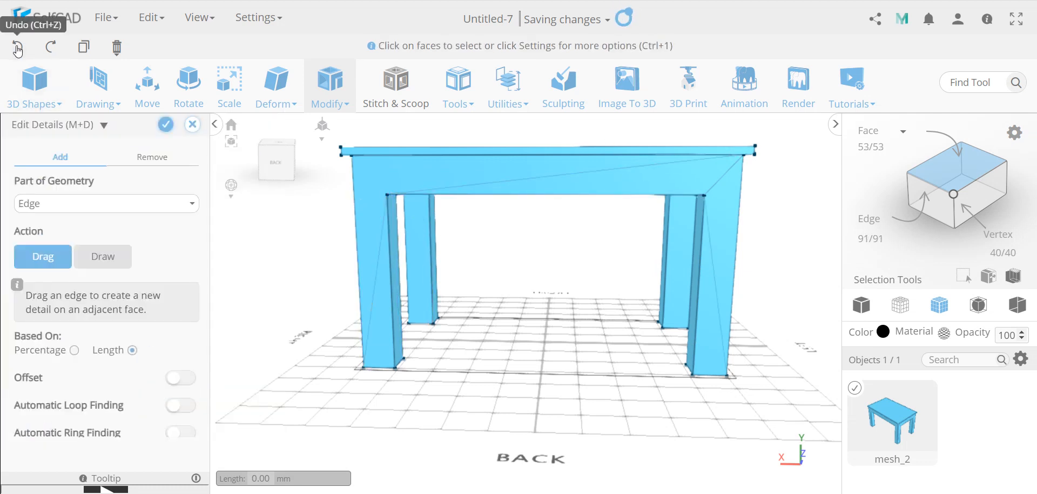
click(18, 49)
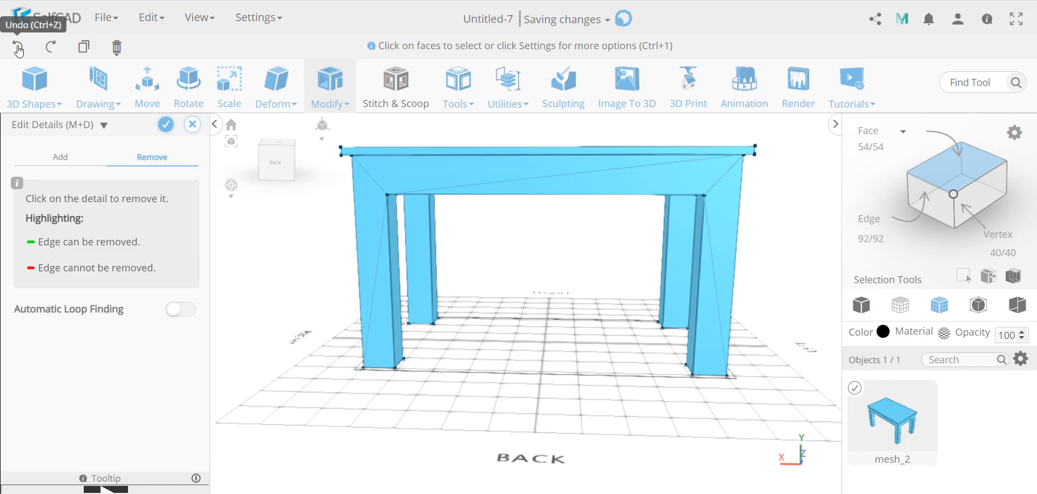
click(18, 49)
click(555, 263)
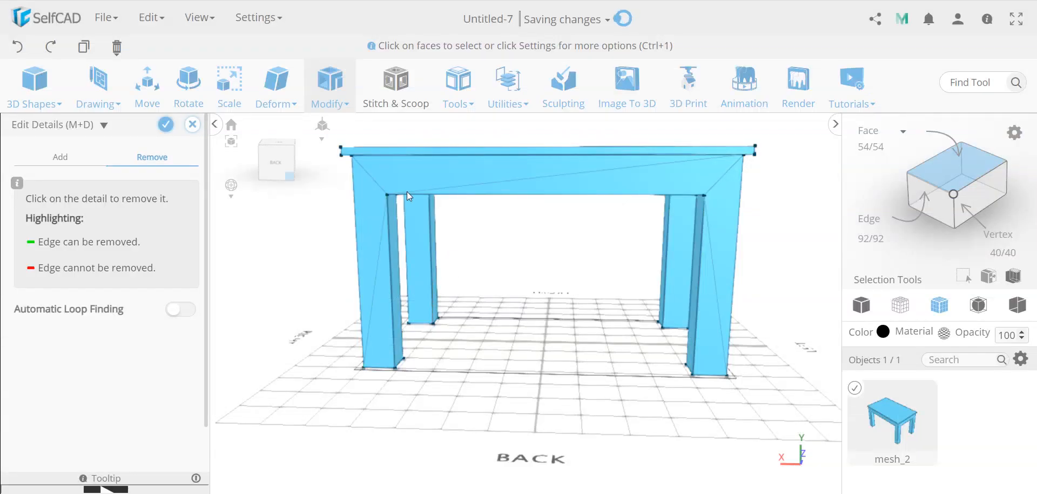
Step: Remove the diagonal edges from the apron and leg faces on the table's back and right sides
click(476, 185)
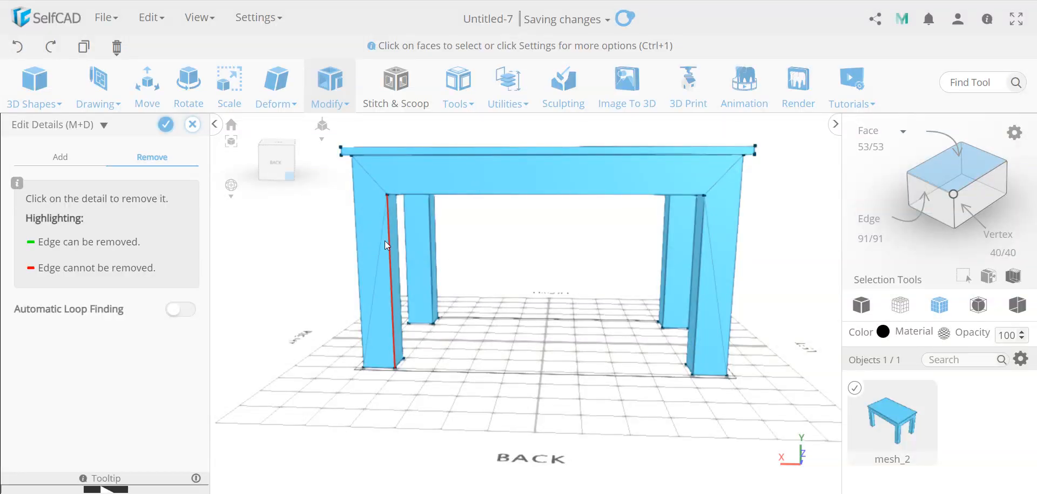
click(712, 267)
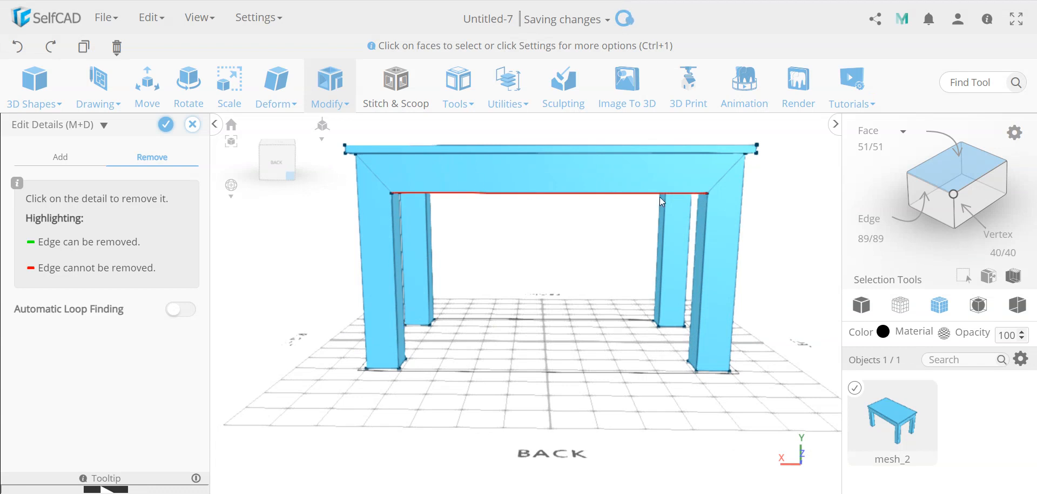
drag(523, 327, 741, 328)
click(580, 318)
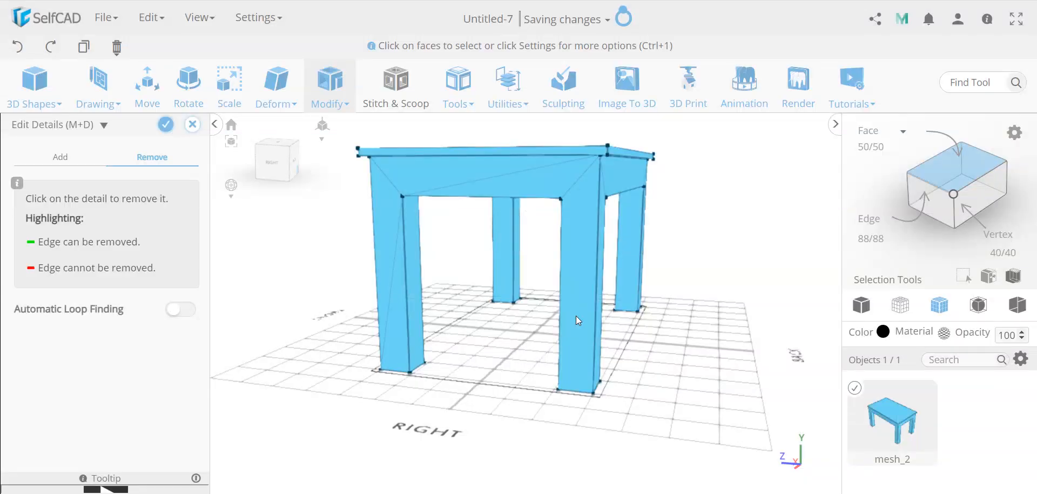
click(393, 290)
click(494, 179)
Step: Remove the diagonal edges from the apron and leg faces on the table's front and left sides
drag(476, 296, 740, 319)
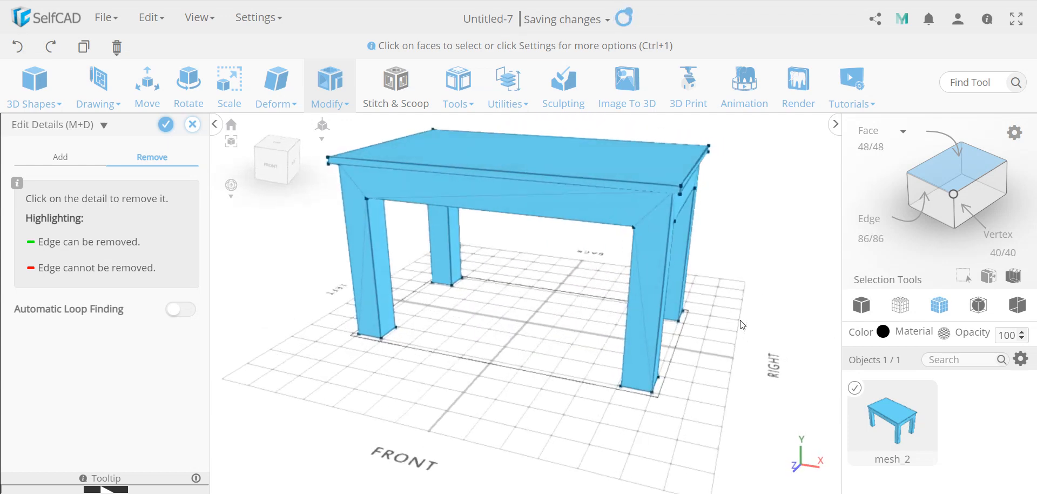
click(641, 317)
click(550, 191)
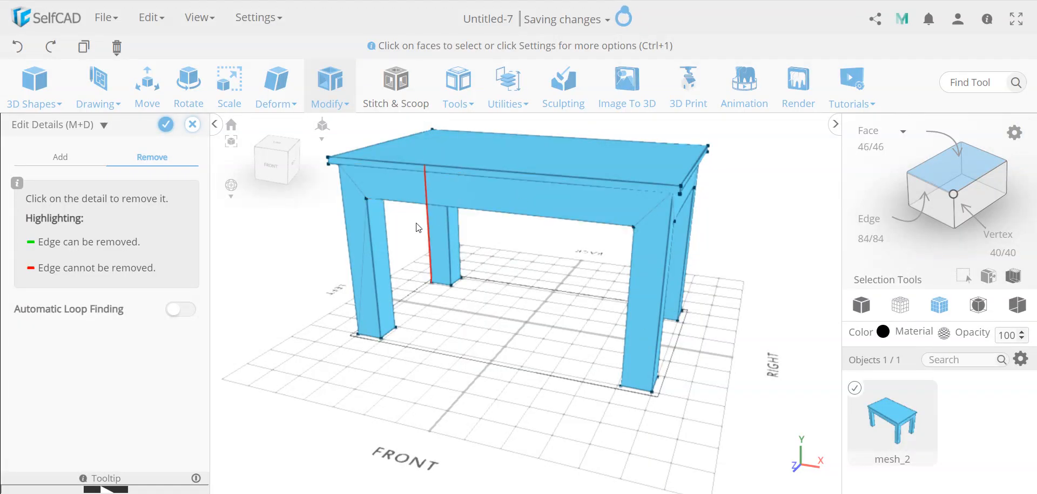
click(365, 245)
drag(475, 325, 730, 354)
click(569, 336)
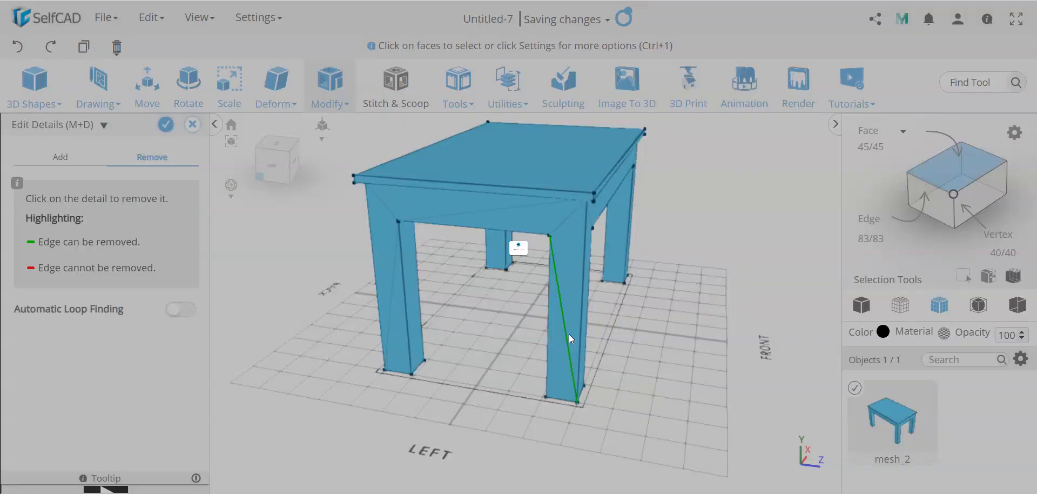
click(389, 280)
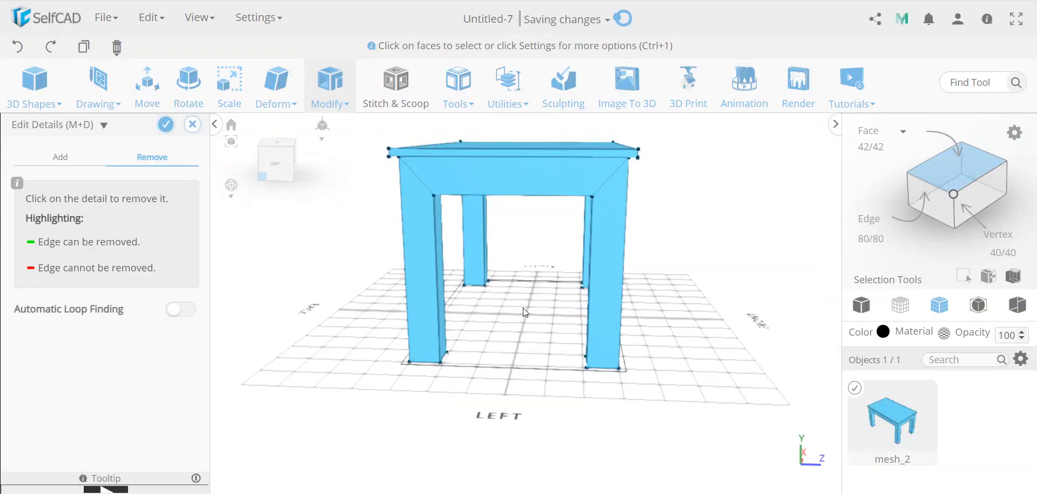
Step: Remove the diagonal edges under the tabletop overhang on all four sides and finalize Edit Details
right_drag(523, 307, 525, 323)
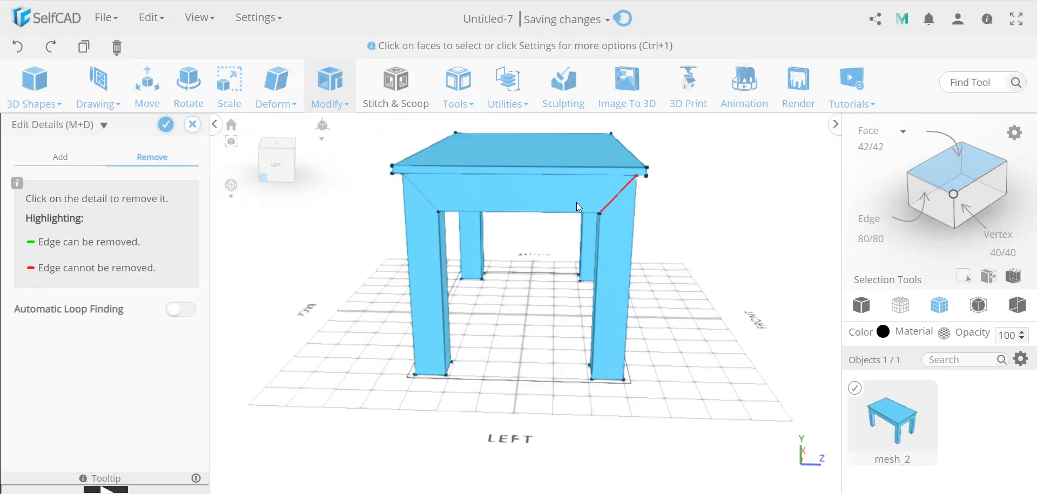
right_drag(412, 253, 517, 190)
scroll(543, 183, up, 3)
scroll(542, 183, up, 2)
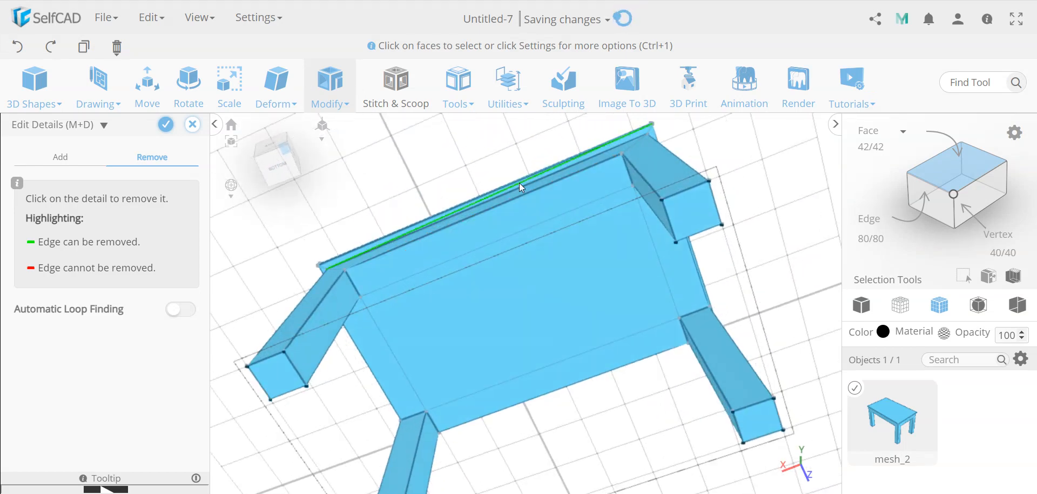
click(518, 182)
right_drag(752, 231, 654, 296)
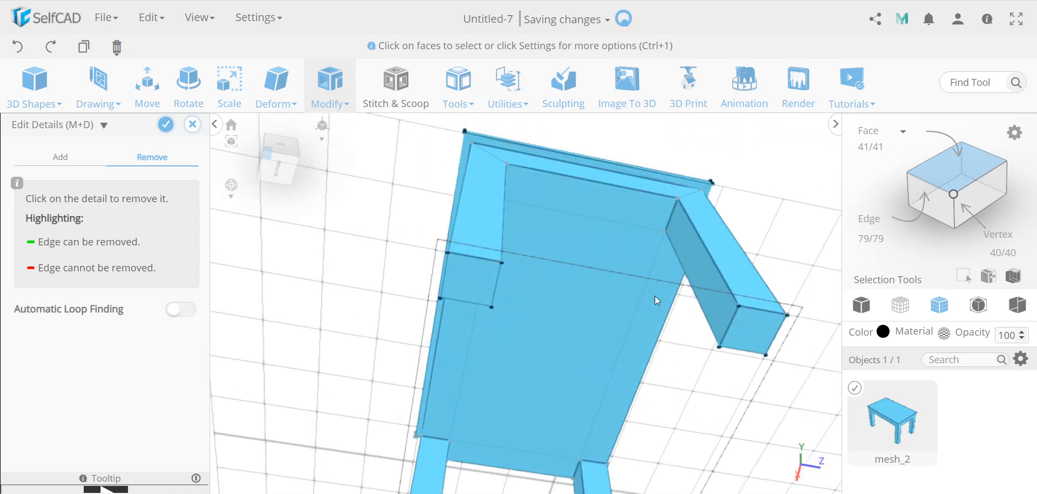
click(569, 158)
right_drag(776, 193, 557, 205)
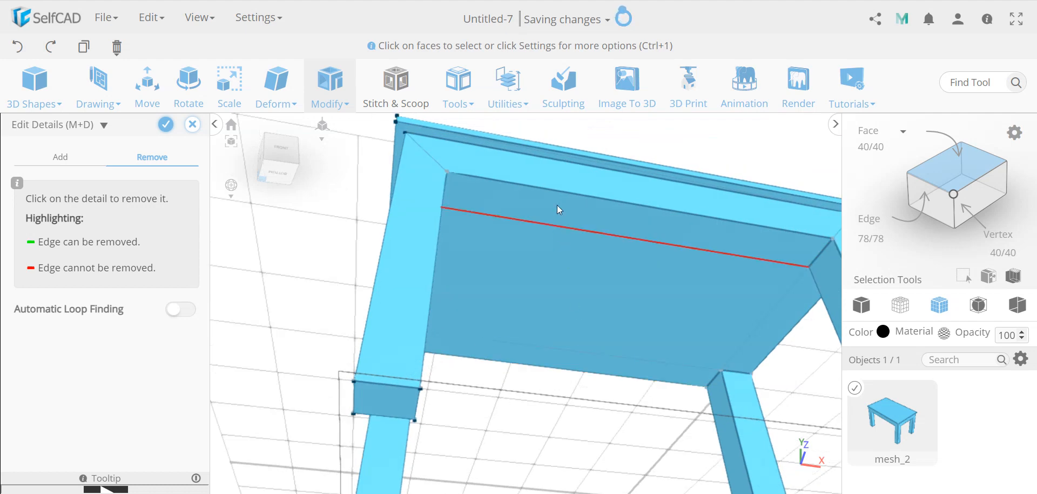
click(595, 161)
right_drag(681, 158, 653, 238)
click(693, 134)
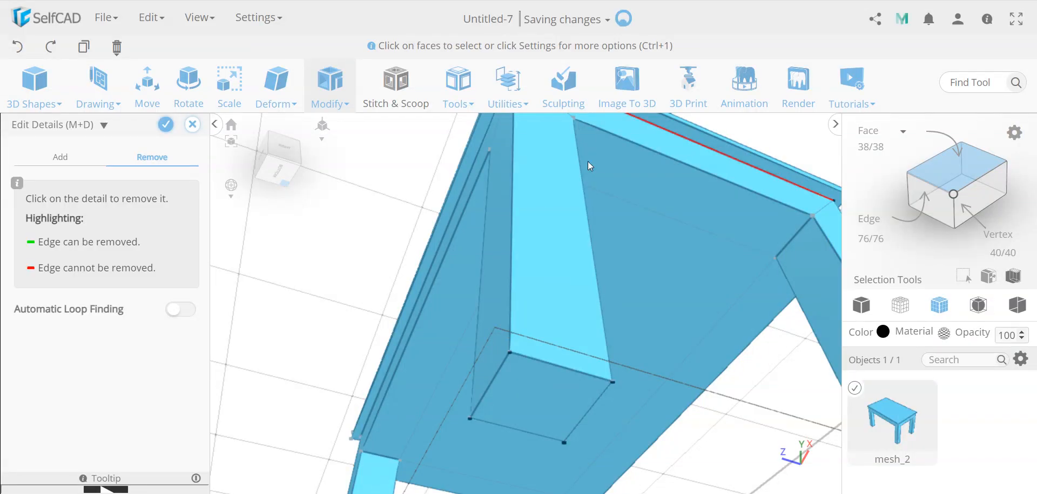
right_drag(587, 162, 451, 359)
scroll(498, 329, down, 5)
right_drag(493, 232, 681, 275)
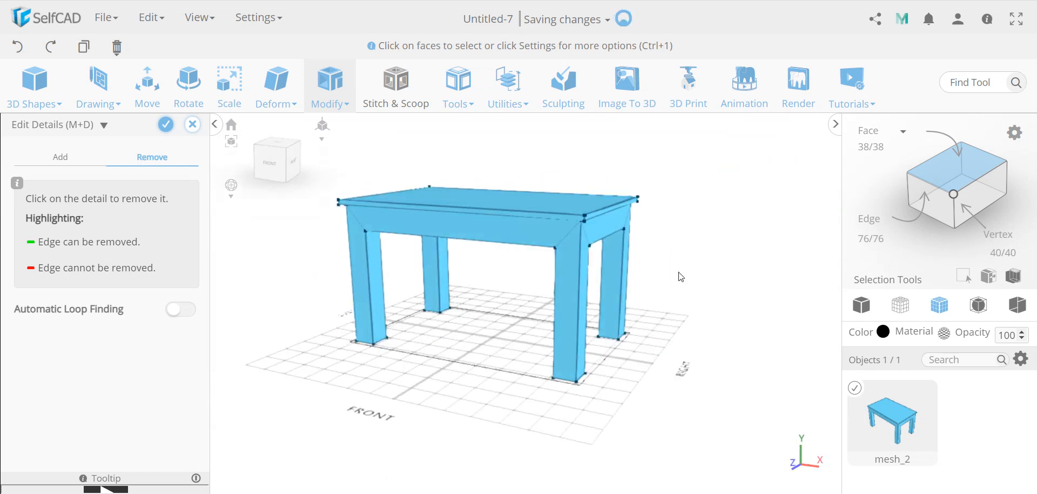
click(166, 125)
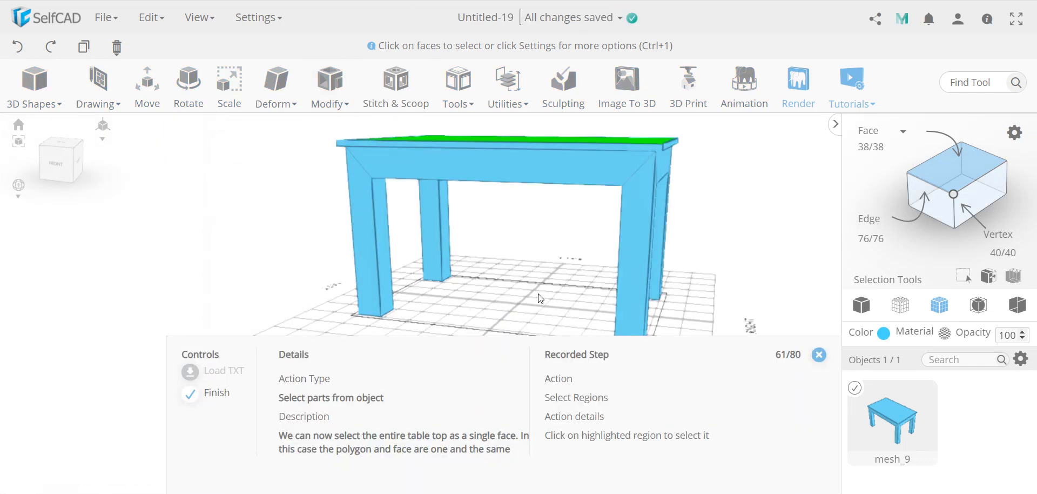
Step: Select the tabletop's upper face and fillet it with Intensity 4 and Level 4
right_drag(528, 283, 502, 288)
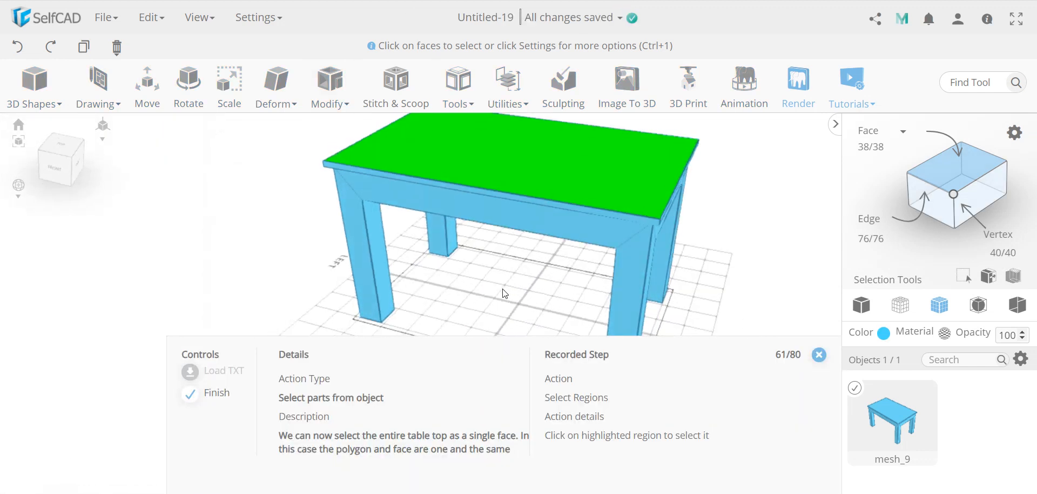
click(569, 151)
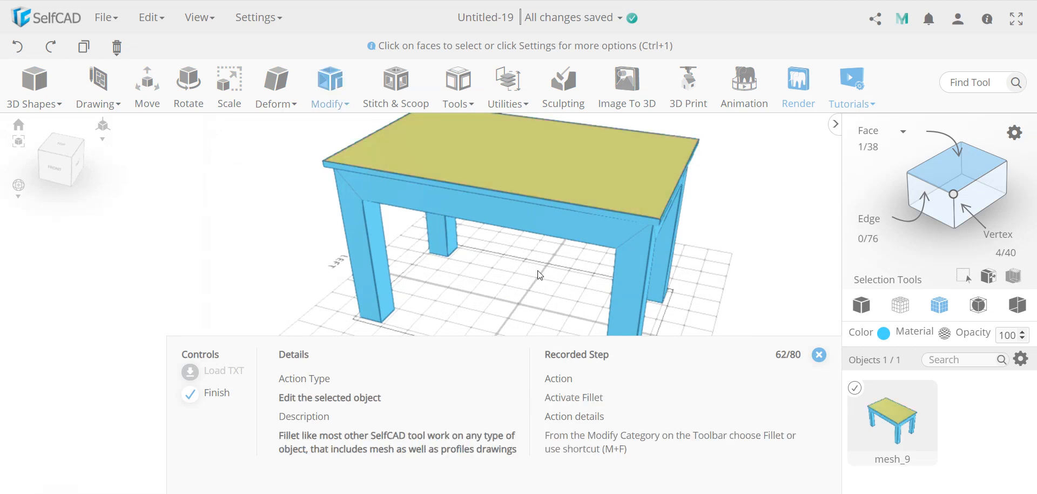
click(331, 81)
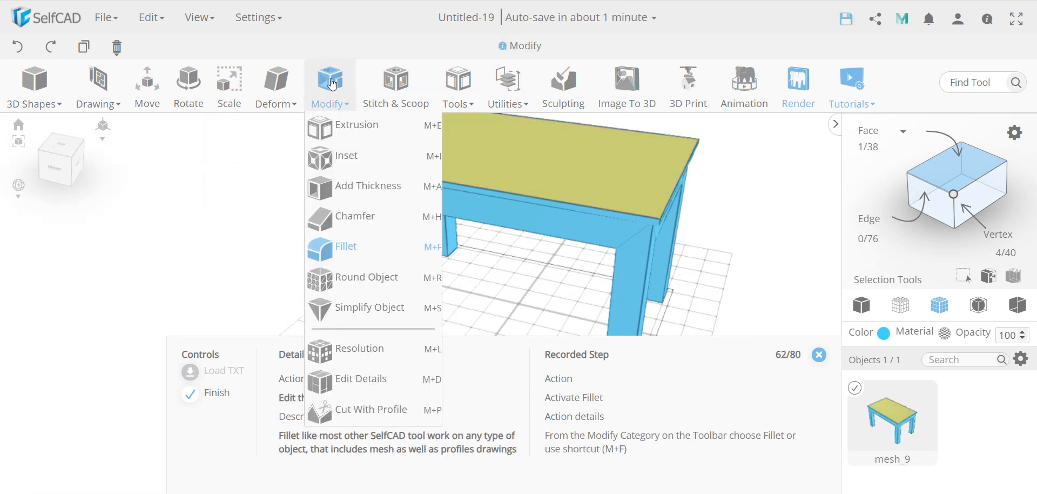
click(360, 246)
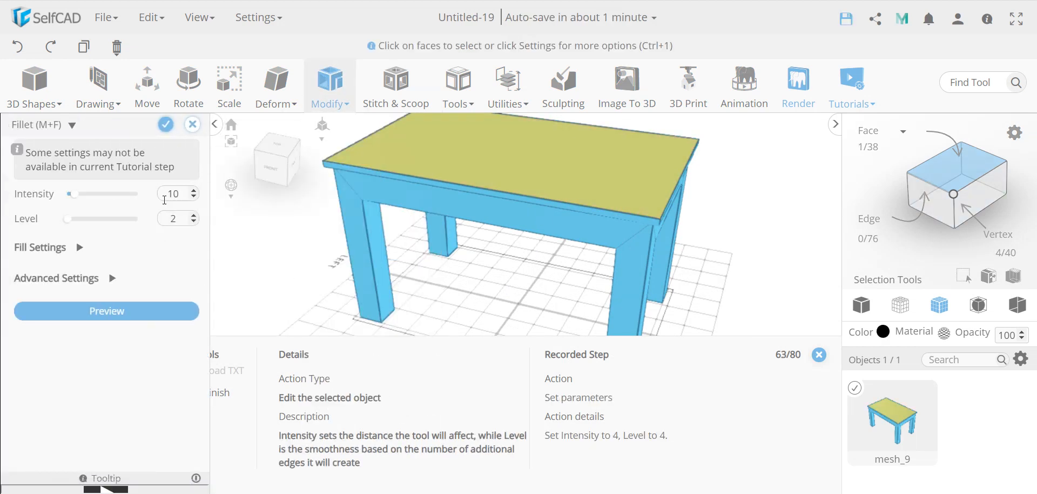
double_click(179, 192)
text(4)
double_click(183, 219)
text(4)
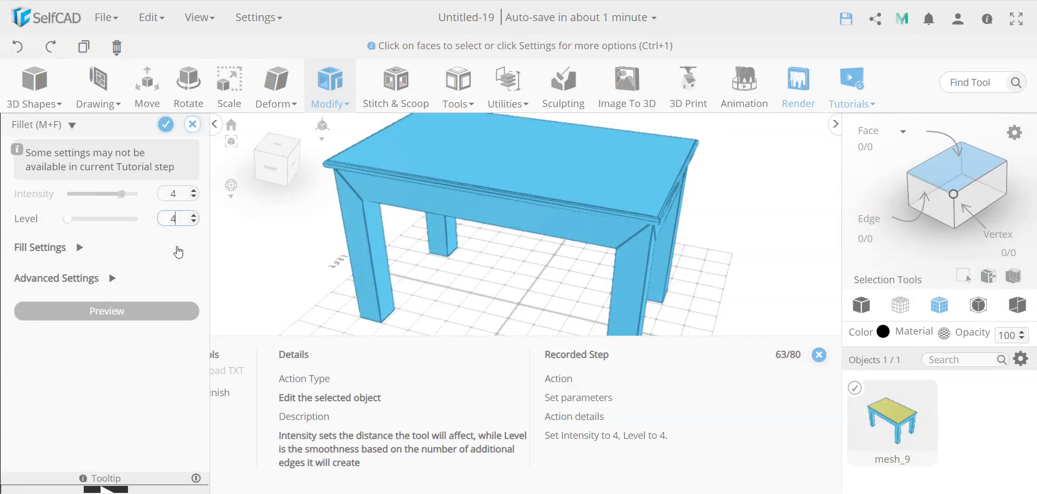
click(169, 251)
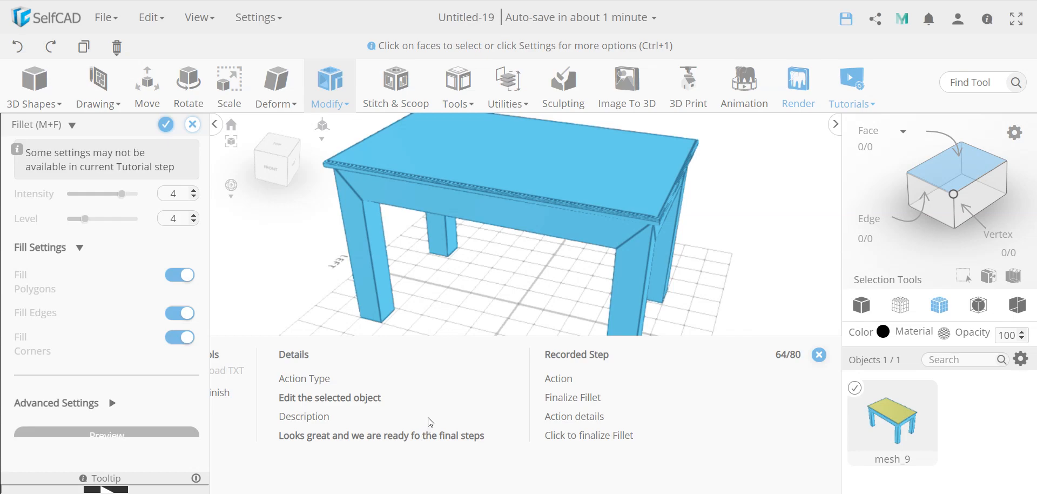
click(165, 124)
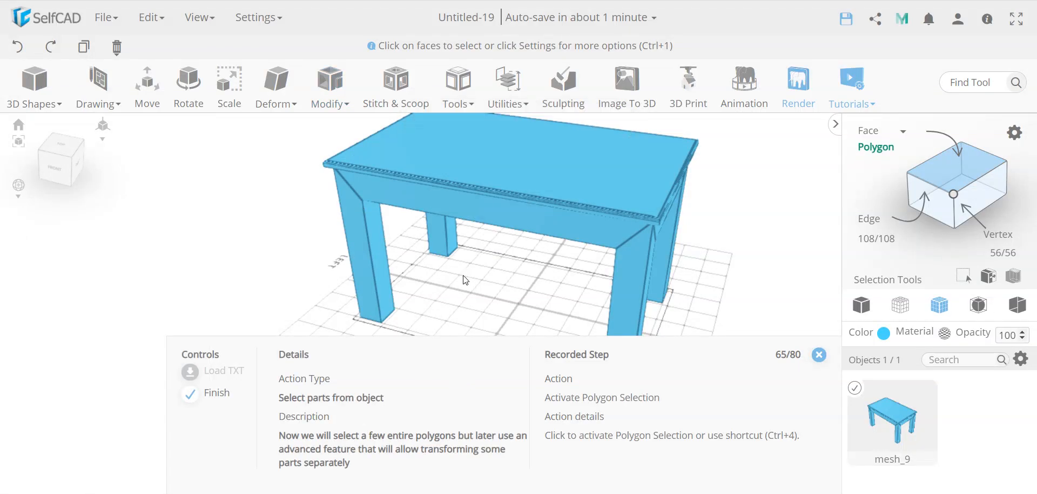
Step: Switch to Polygon selection and select the outer apron and leg polygons on all four sides of the table
mouse_move(461, 274)
right_down()
mouse_move(476, 260)
mouse_move(462, 268)
right_up()
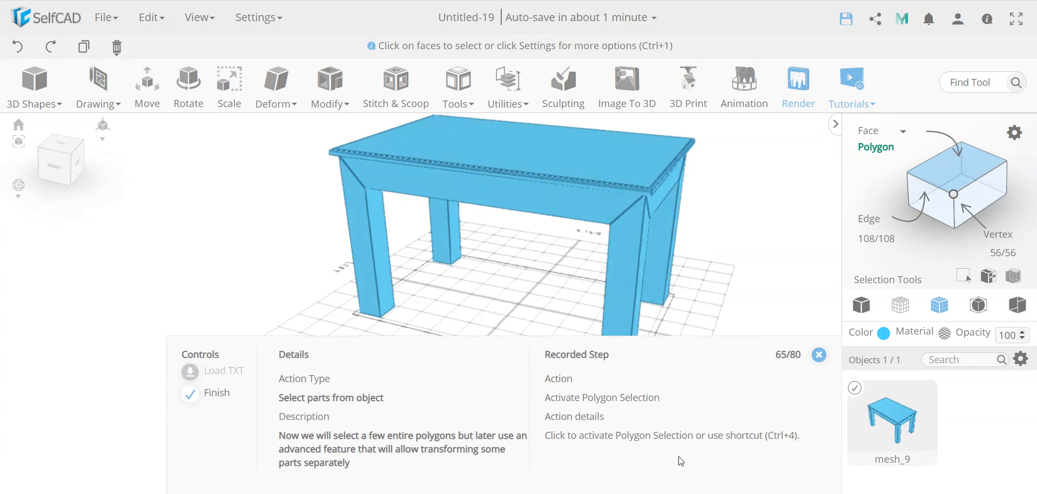
click(877, 147)
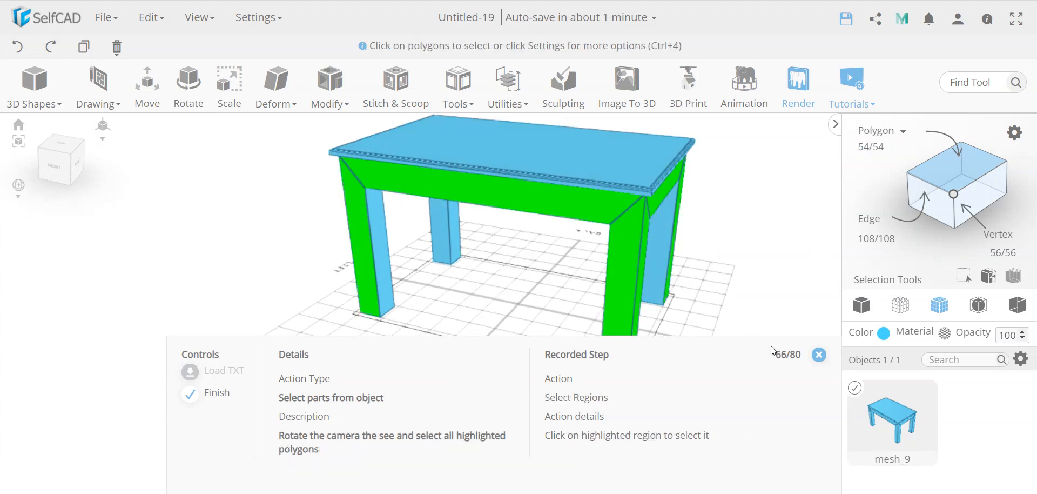
click(546, 183)
right_drag(745, 303, 649, 288)
click(569, 164)
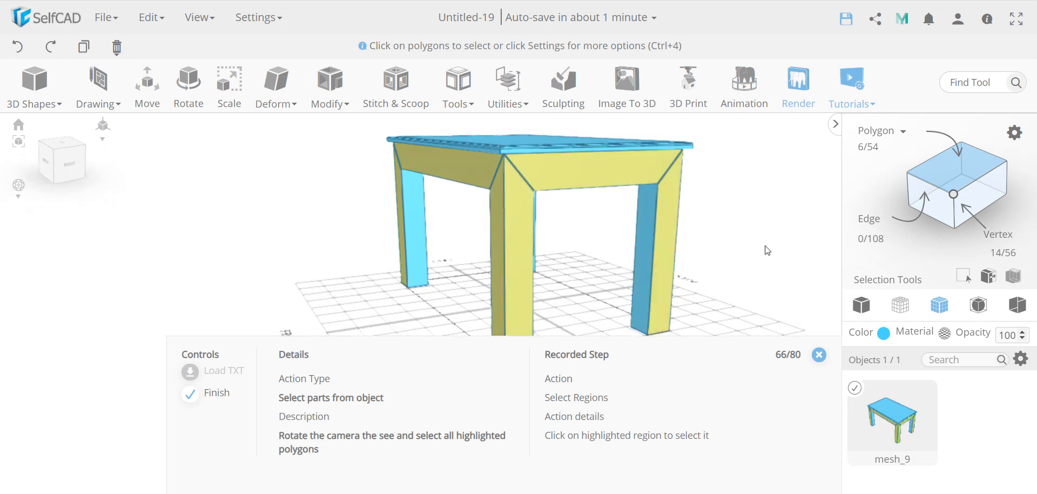
right_drag(764, 248, 495, 186)
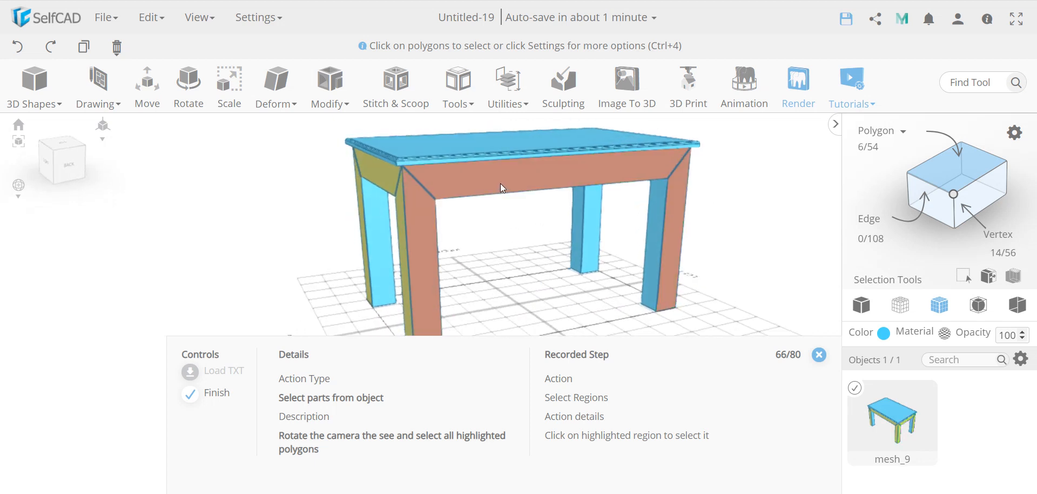
click(550, 184)
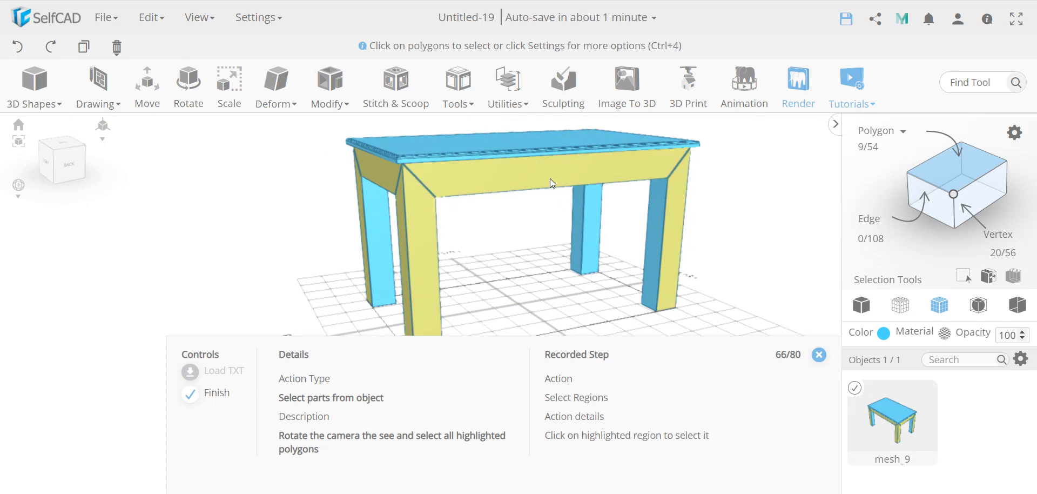
right_drag(550, 183, 388, 297)
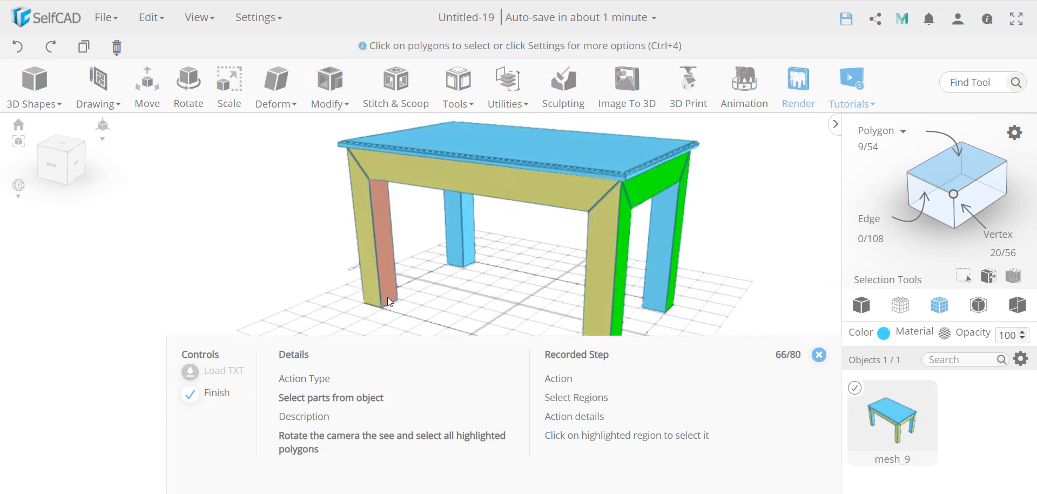
click(631, 199)
right_drag(737, 238, 541, 298)
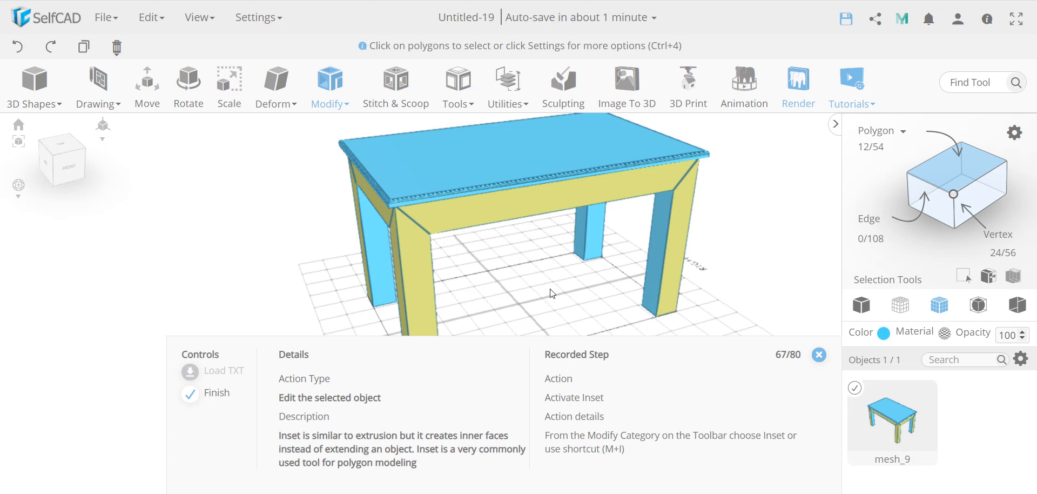
Step: Inset the selected apron and leg polygons by an amount of 10 with Individual enabled
click(330, 87)
click(325, 155)
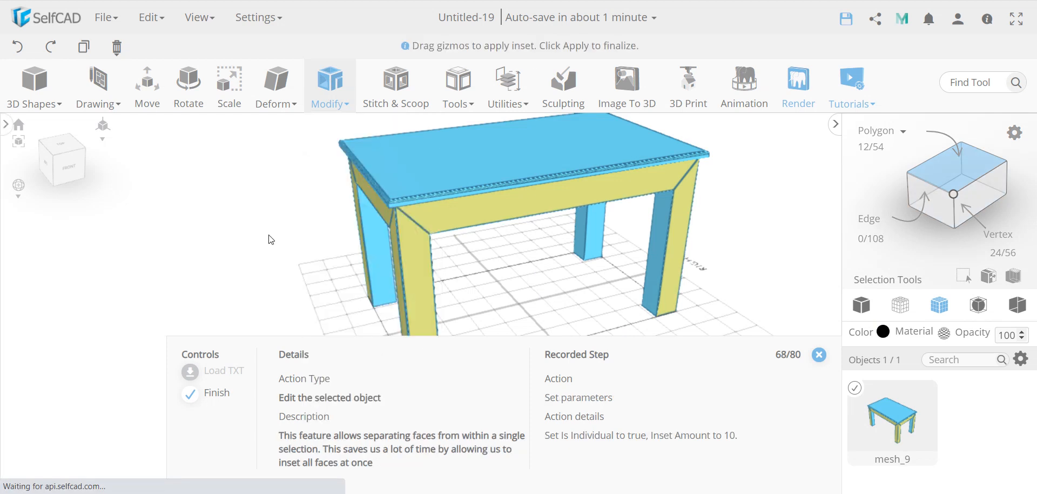
double_click(171, 192)
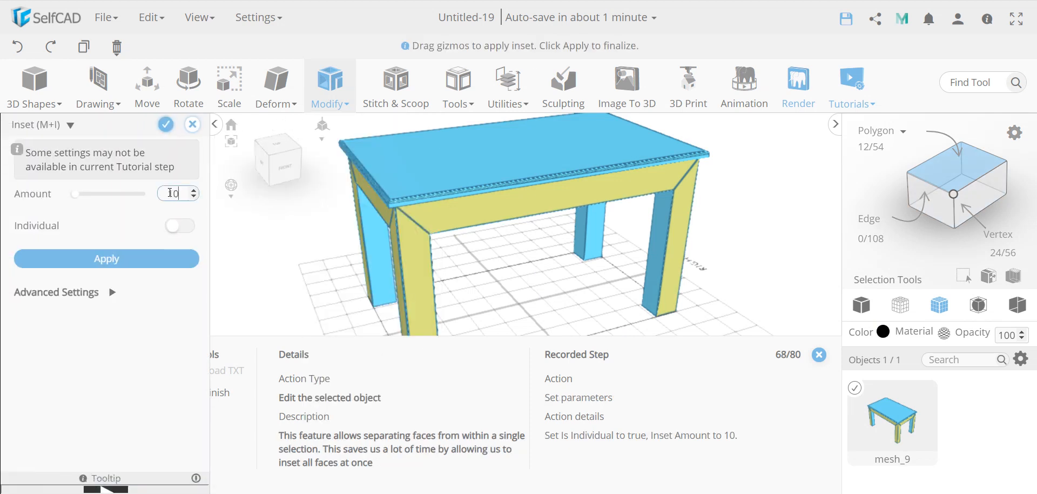
text(10)
key(Return)
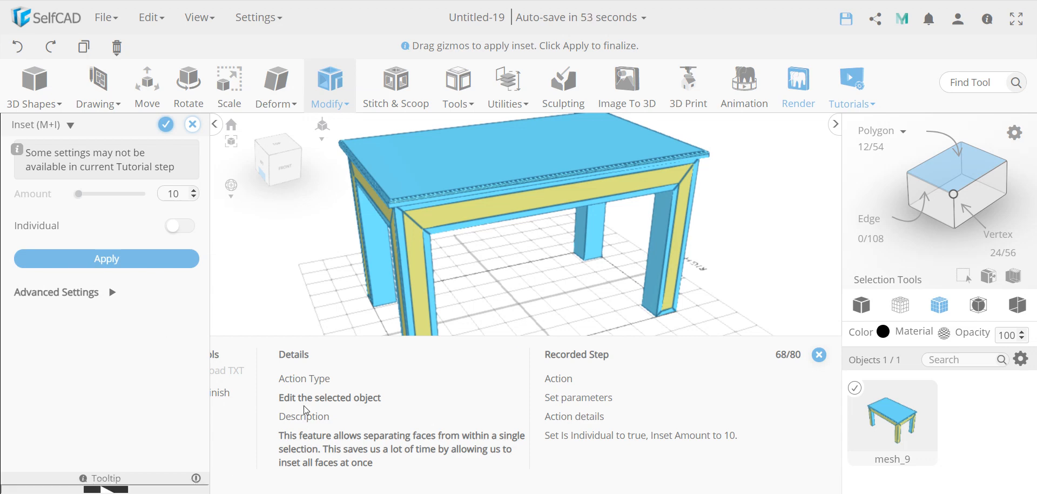
right_drag(492, 359, 502, 315)
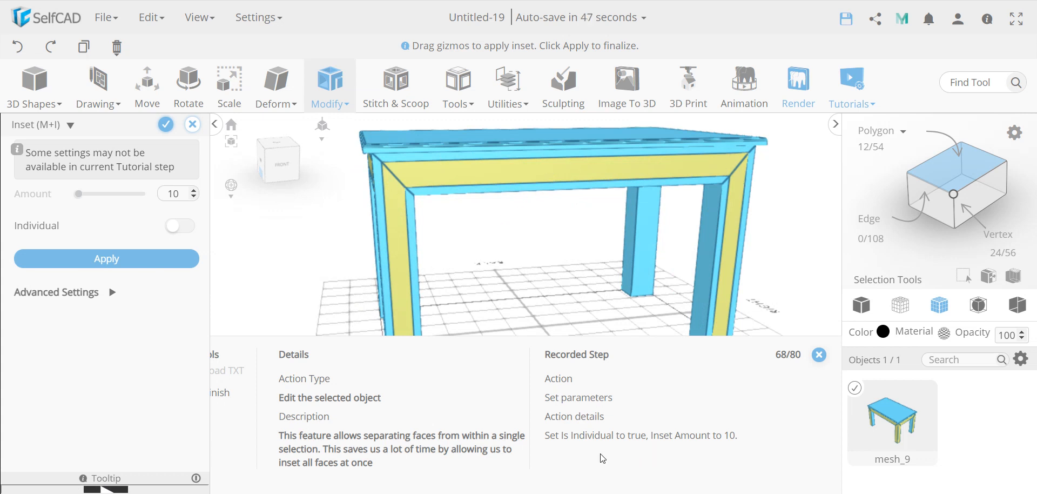
click(187, 227)
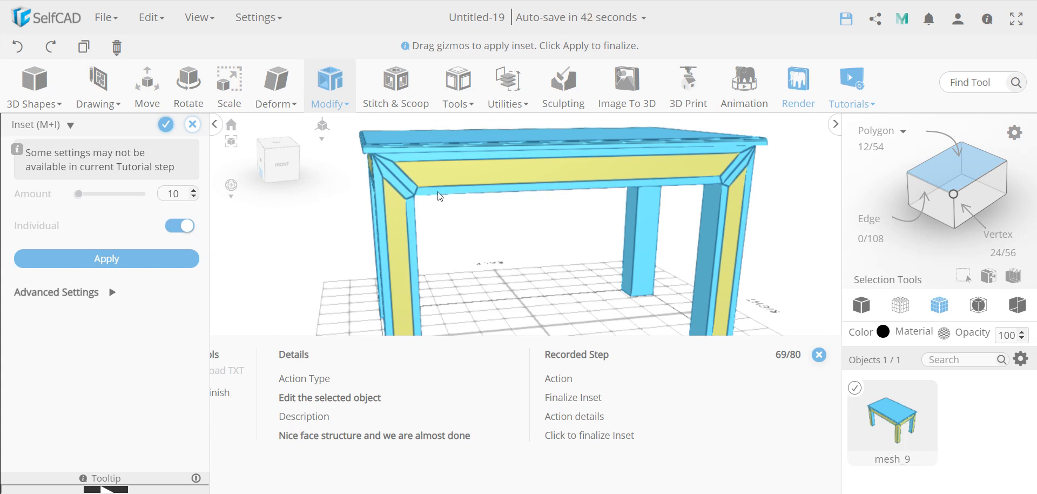
click(165, 126)
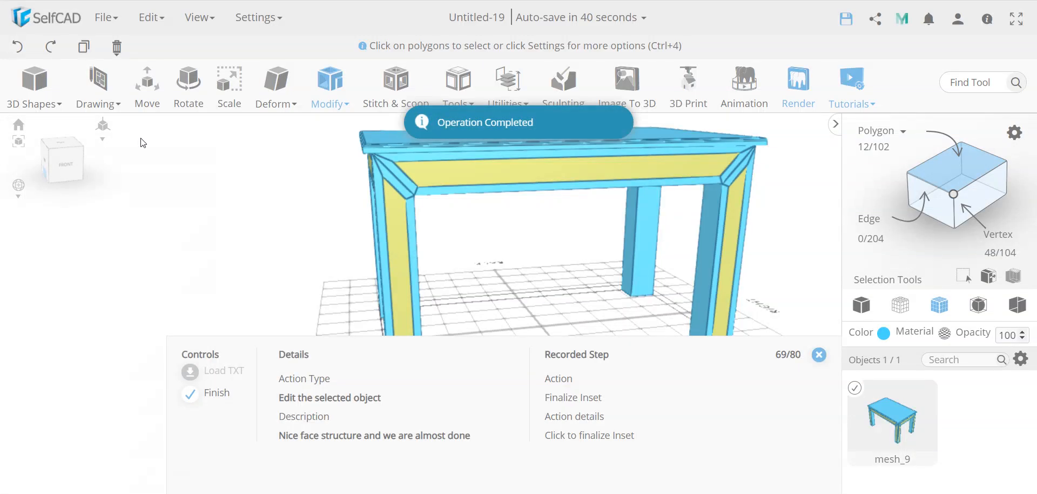
Step: Extrude the selected apron and leg polygons inward by an amount of -5
click(330, 86)
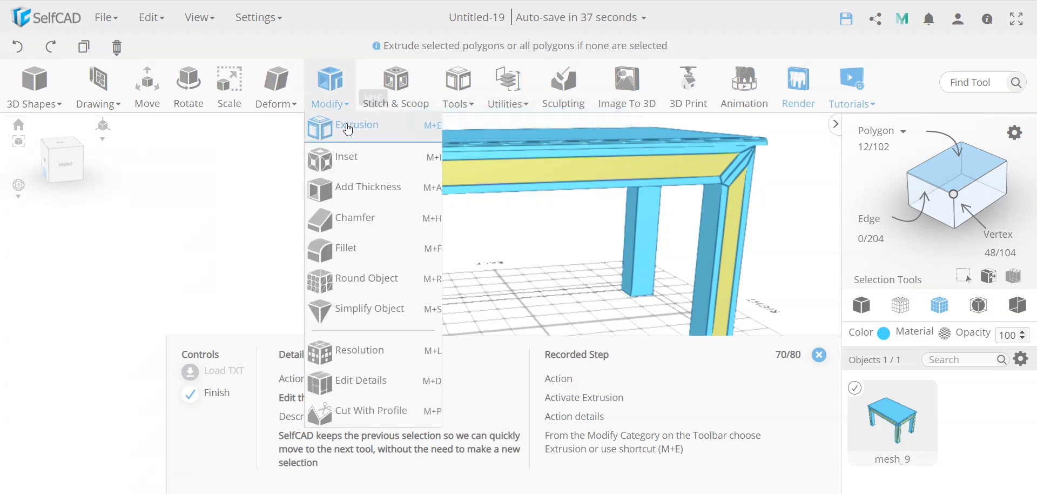
click(340, 125)
double_click(171, 193)
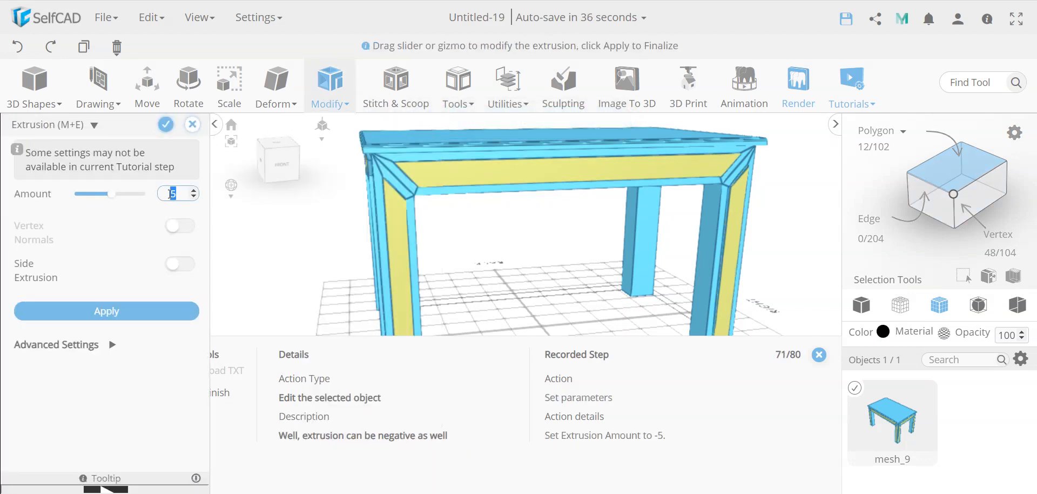
text(-5)
click(129, 221)
click(167, 125)
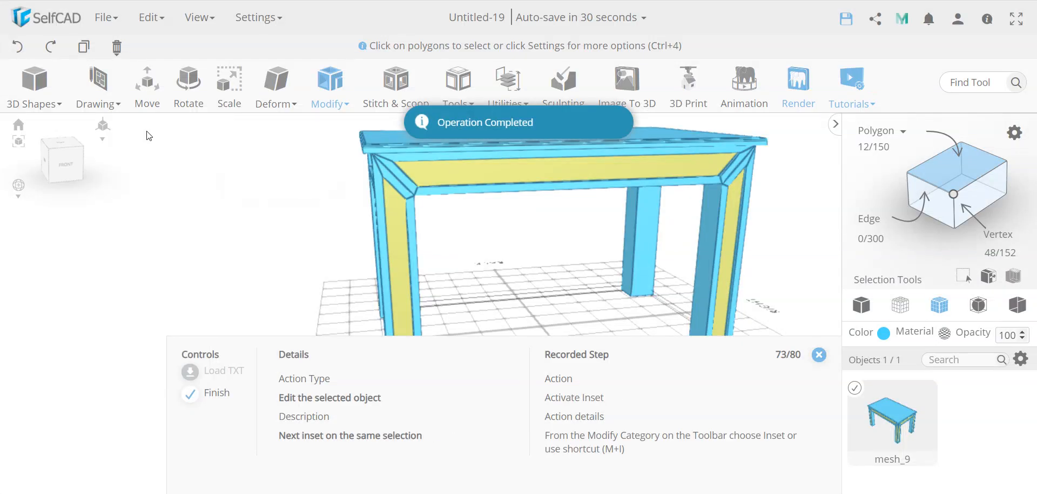
Step: Inset the same apron and leg polygons again by an amount of 10
key(m)
key(i)
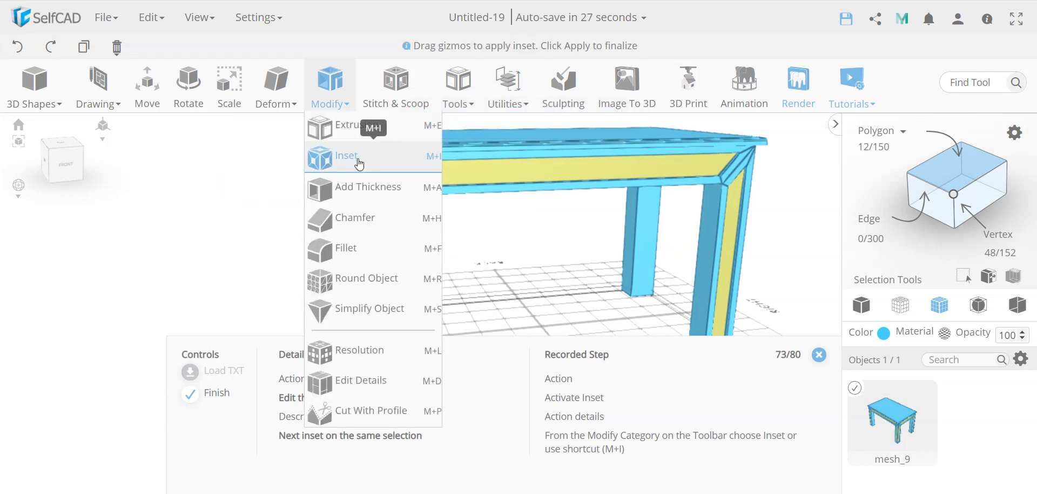
double_click(174, 193)
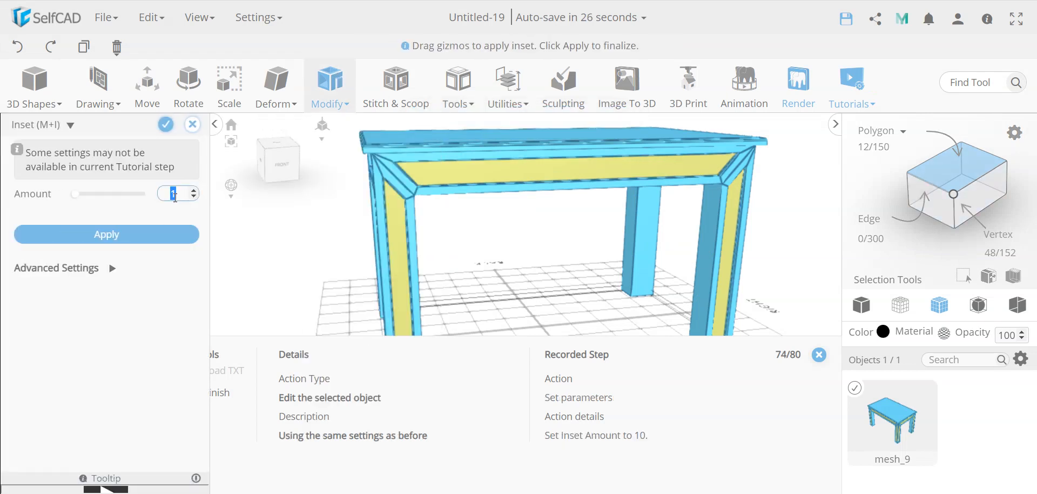
key(Return)
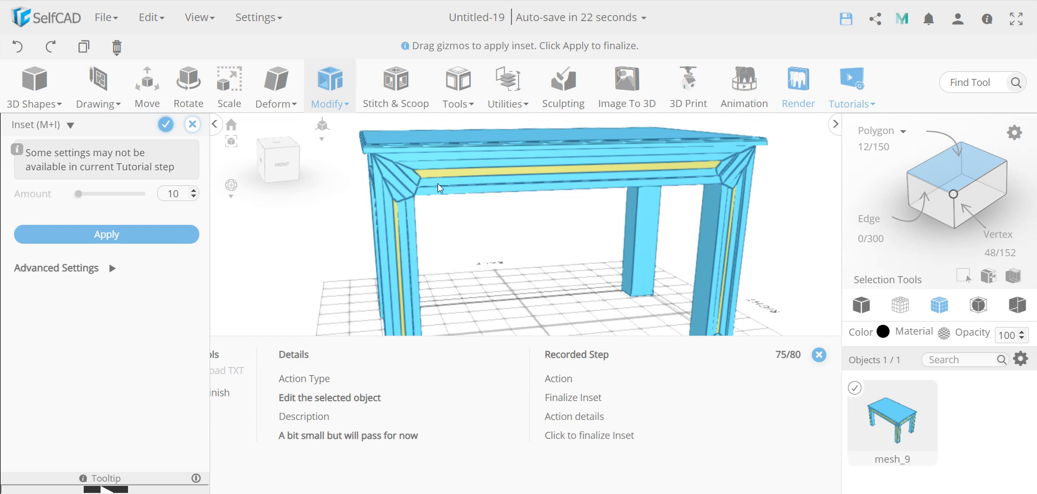
click(166, 124)
Step: Extrude the narrowed apron and leg polygons outward by an amount of 5
click(330, 92)
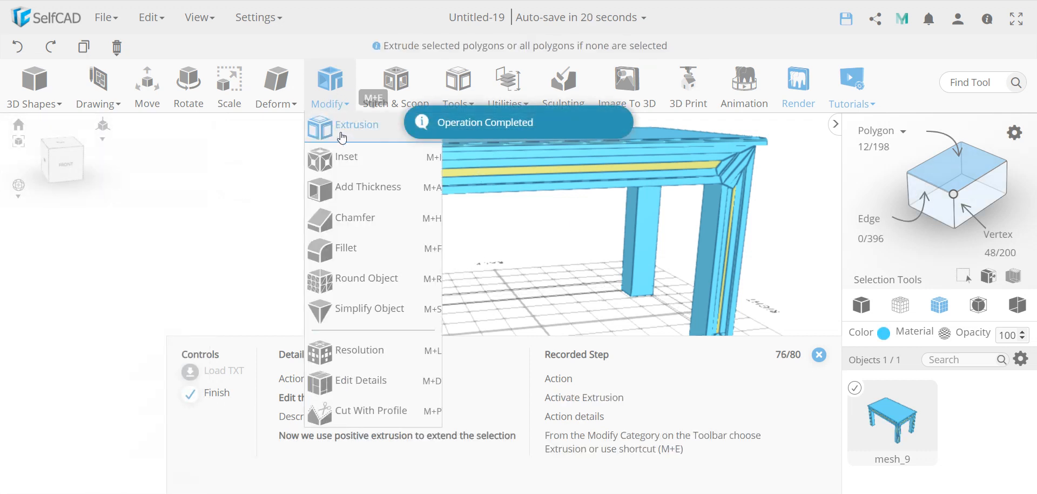
click(342, 135)
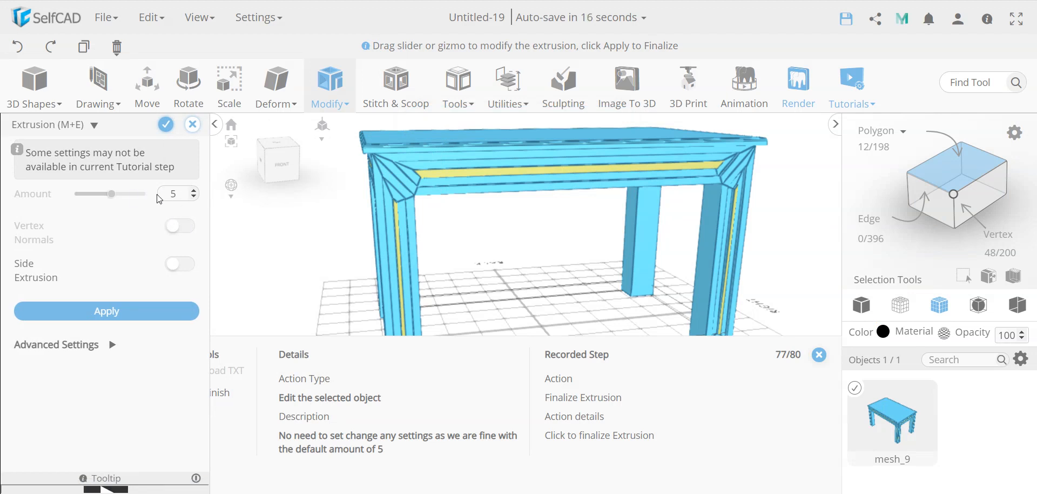
click(166, 127)
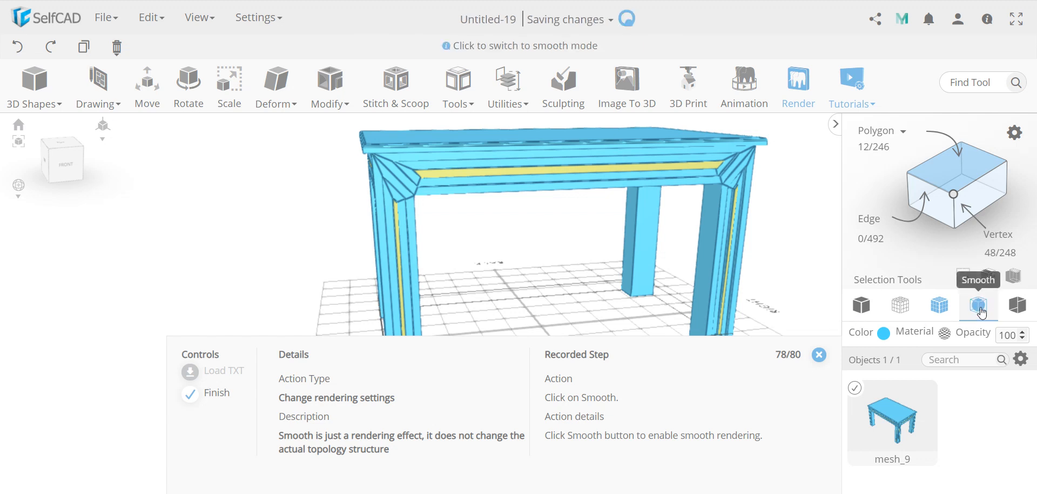
Step: Display the table with Smooth and Solid rendering and turn off Polygon selection
click(979, 305)
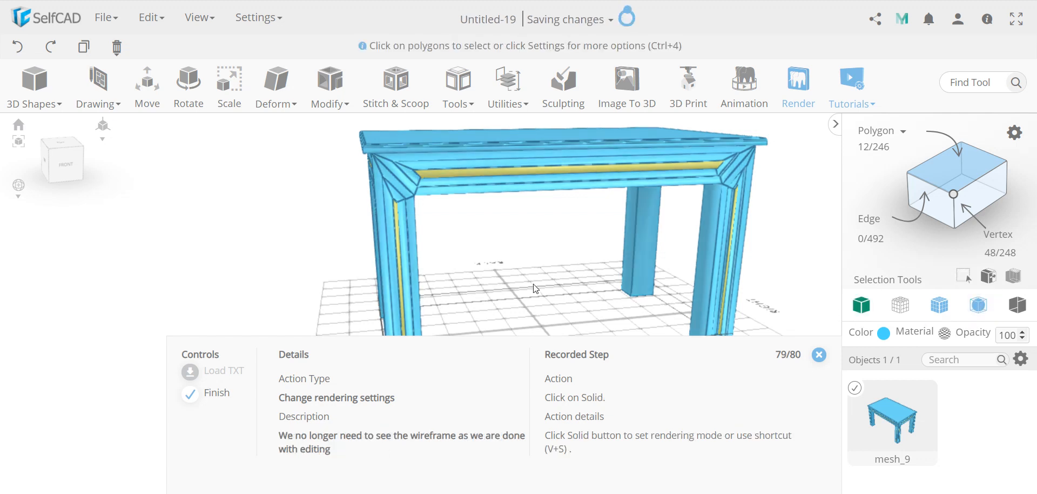
click(862, 305)
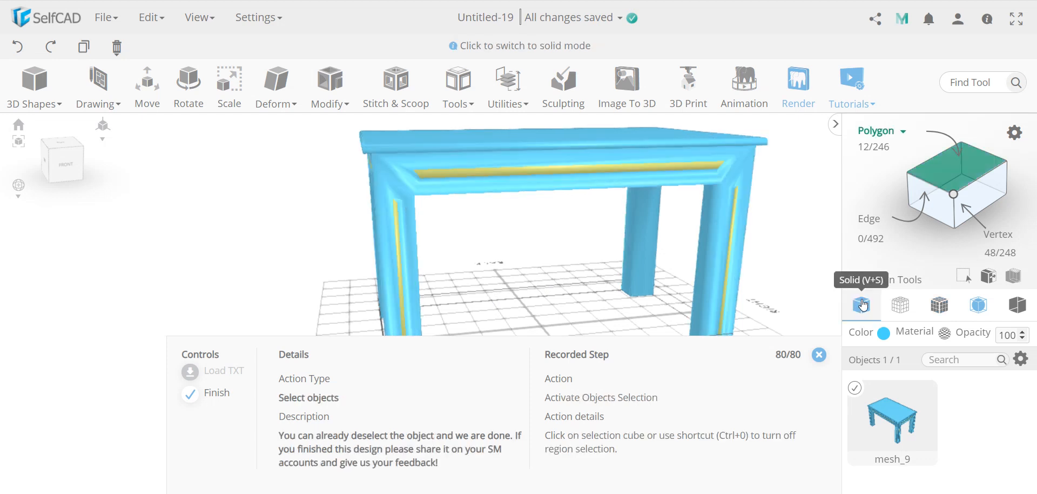
click(479, 278)
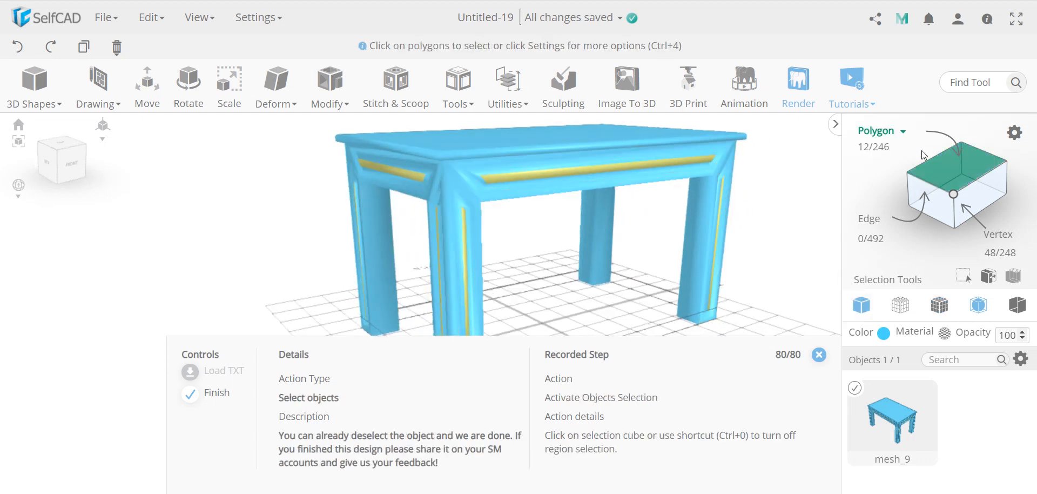
click(940, 162)
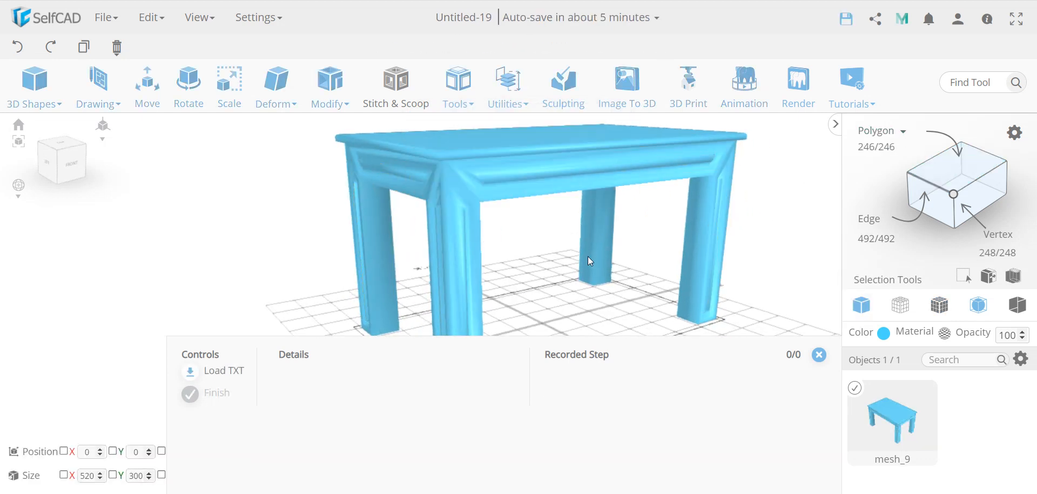
Step: Close the finished tutorial player so the whole table can be viewed
drag(589, 258, 486, 241)
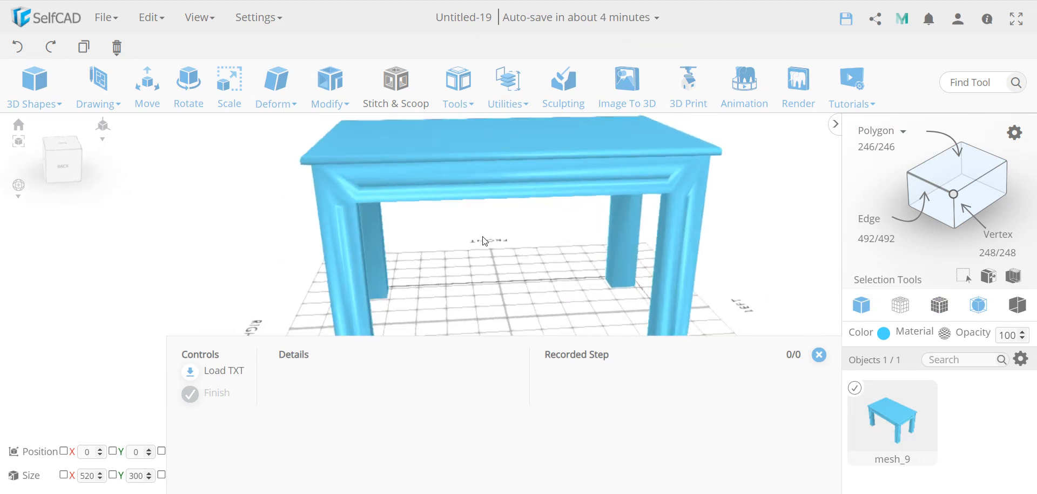
click(825, 354)
click(865, 95)
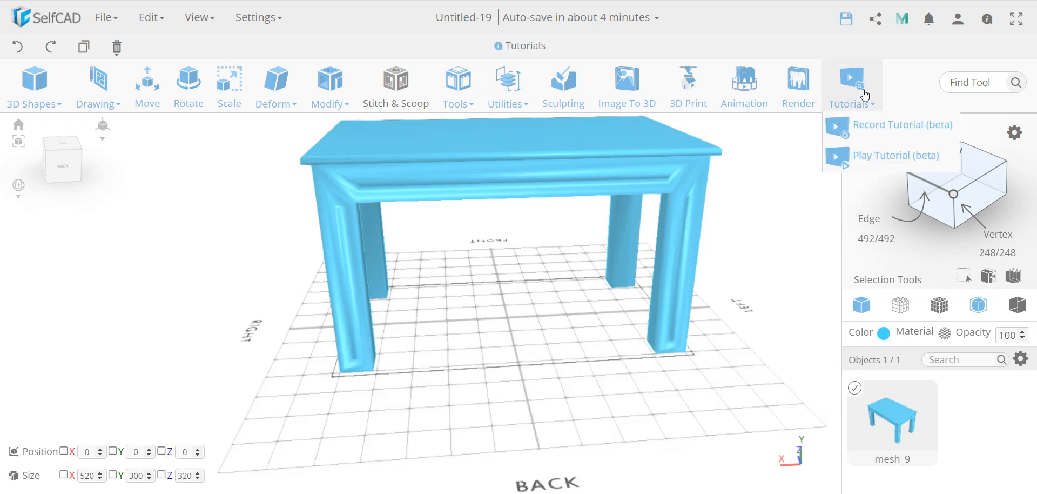
click(877, 156)
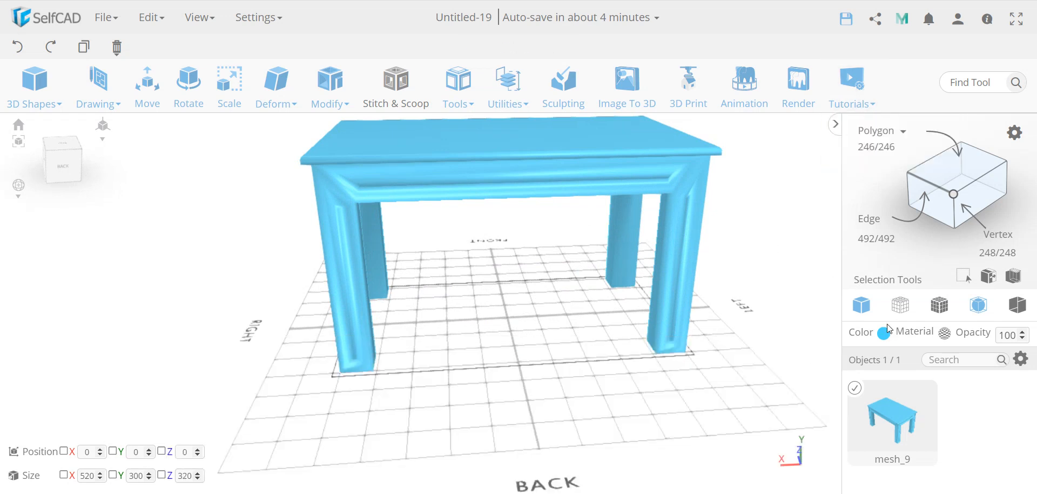
Step: Turn off Smooth rendering for the table and check its edge detailing
drag(599, 275, 532, 292)
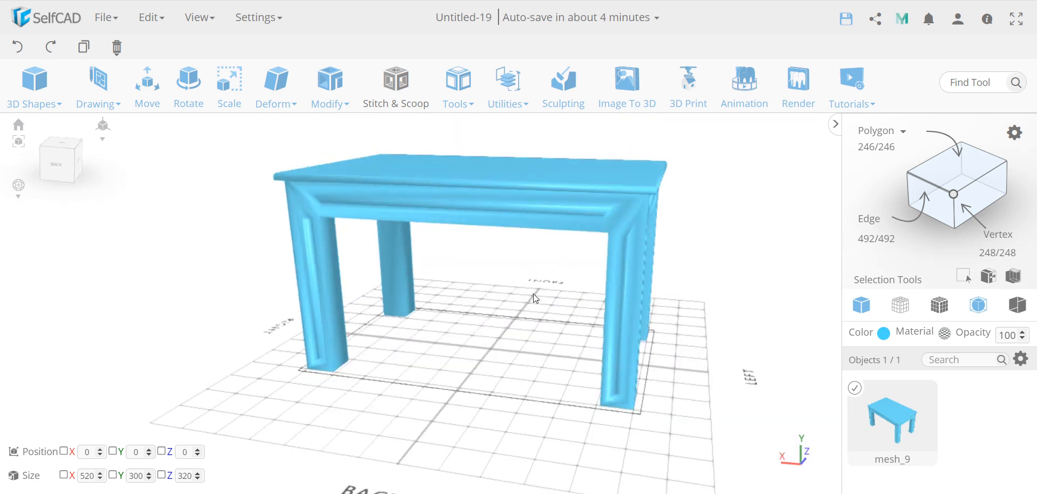
click(982, 308)
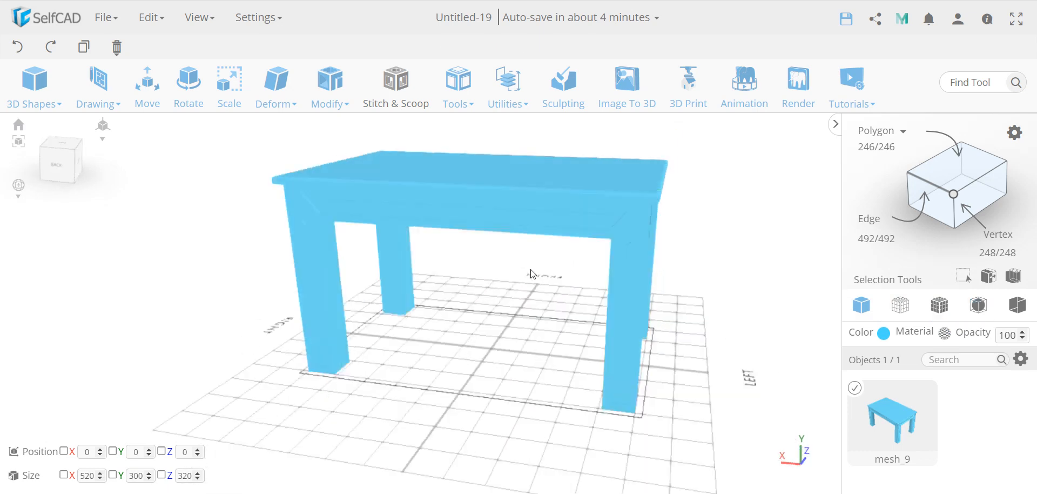
drag(532, 273, 663, 261)
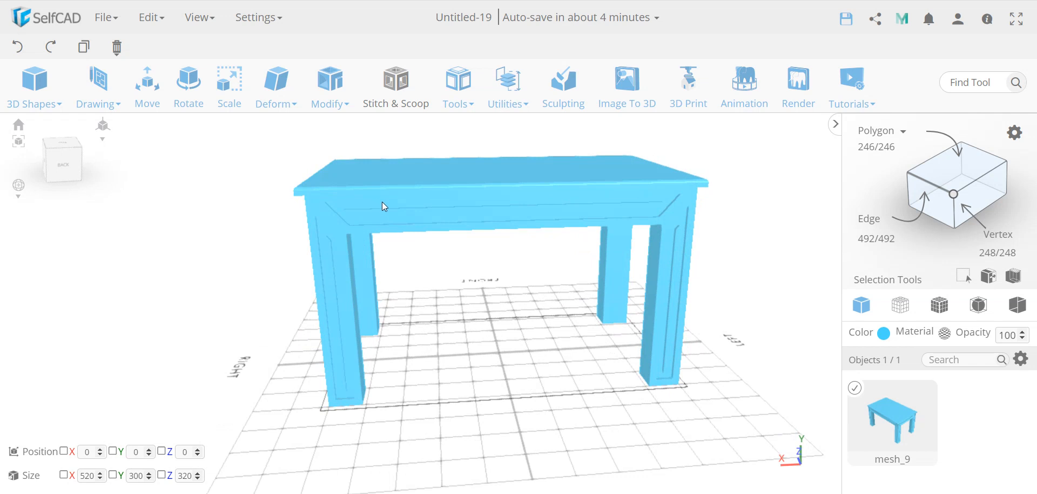
Step: Apply the Wood 1 texture map from the Wood images to the table's material and finalize it
click(945, 335)
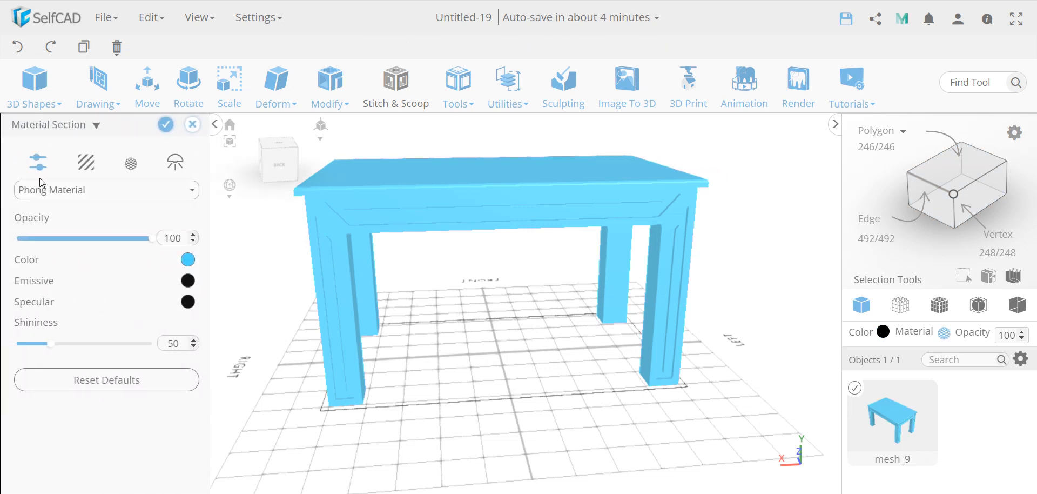
click(89, 161)
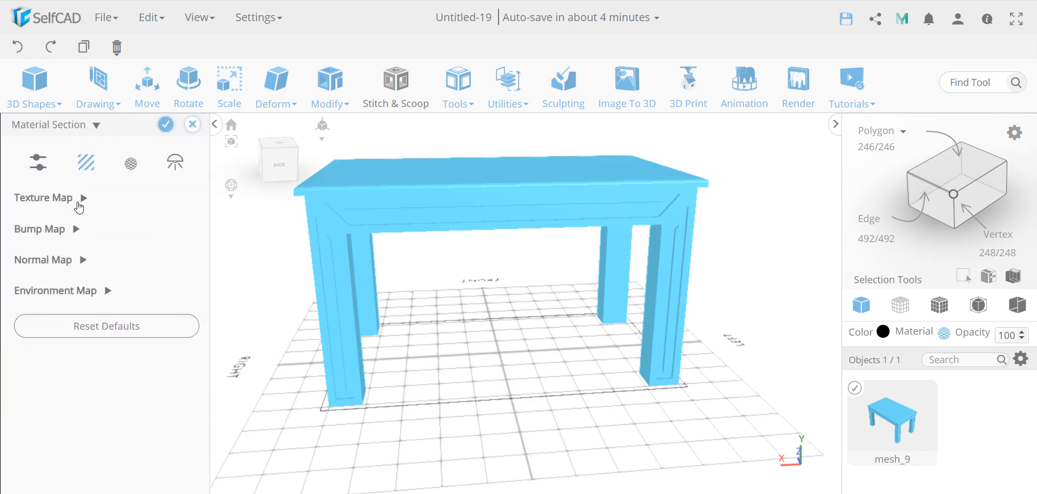
click(82, 204)
click(96, 254)
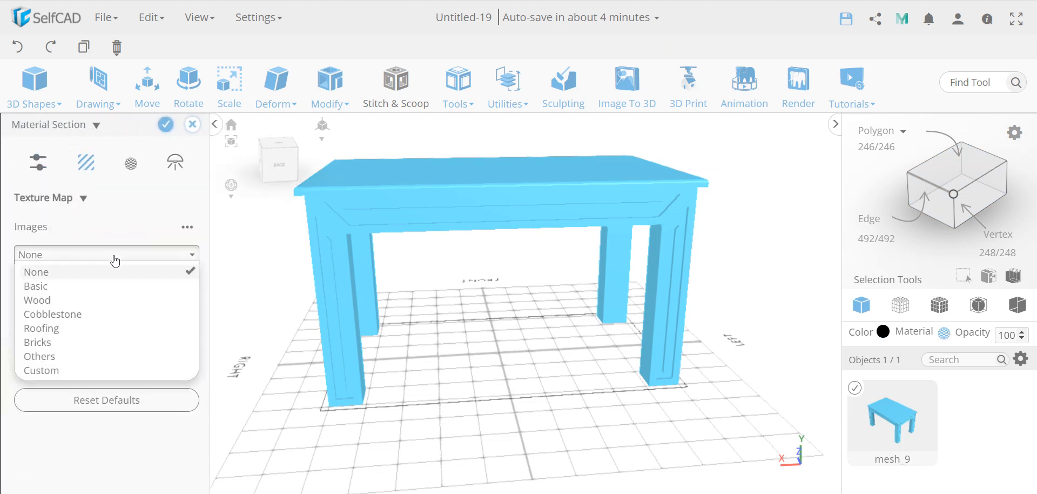
click(84, 299)
click(77, 301)
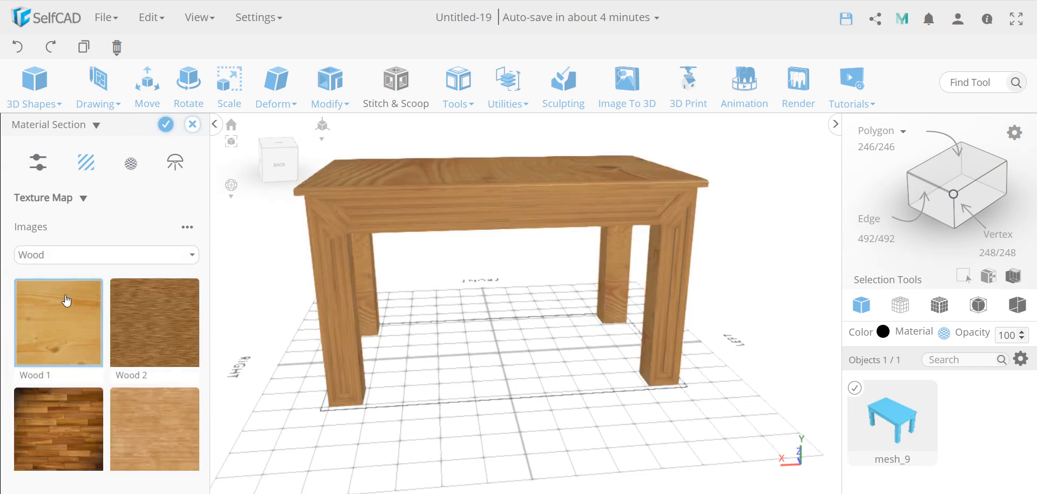
click(166, 126)
right_drag(546, 270, 469, 305)
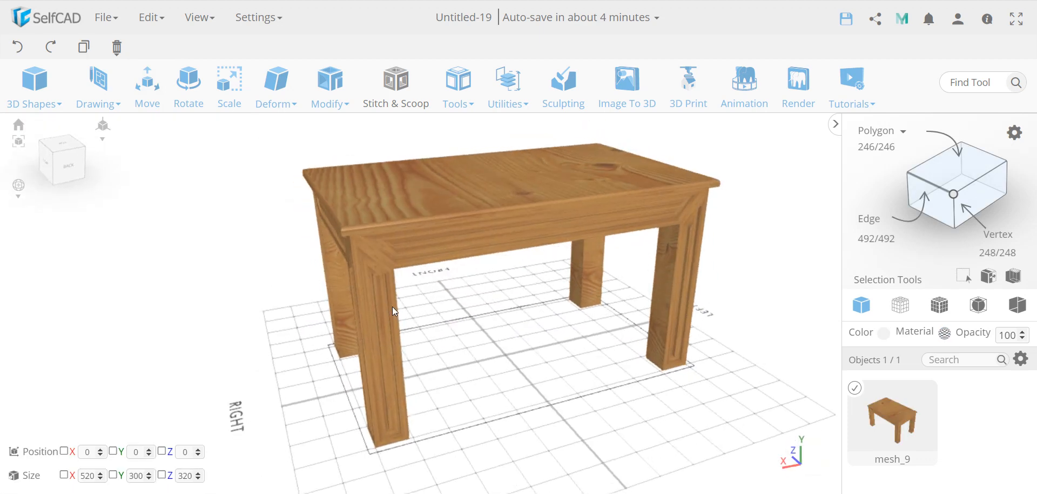
Step: Start the Render tool and set World Lighting to Sun
click(798, 86)
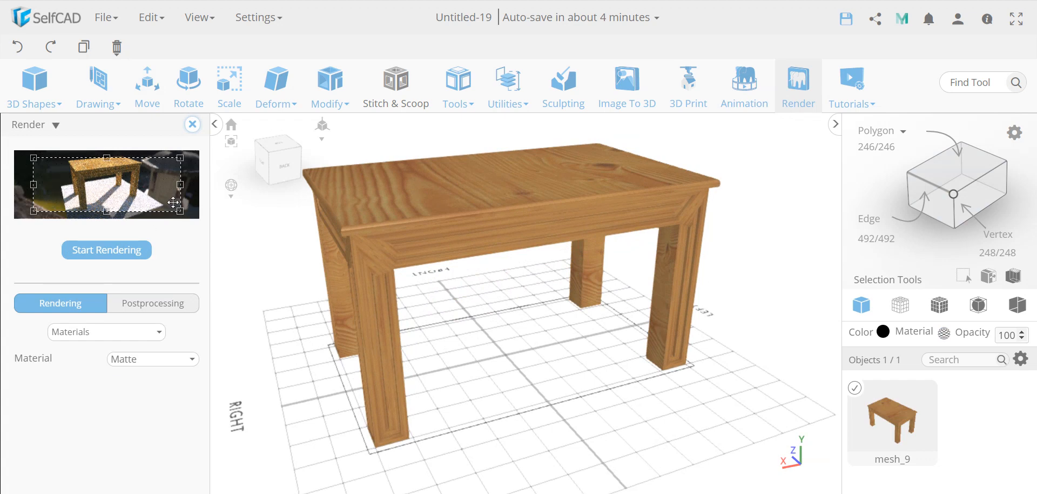
click(120, 332)
click(103, 366)
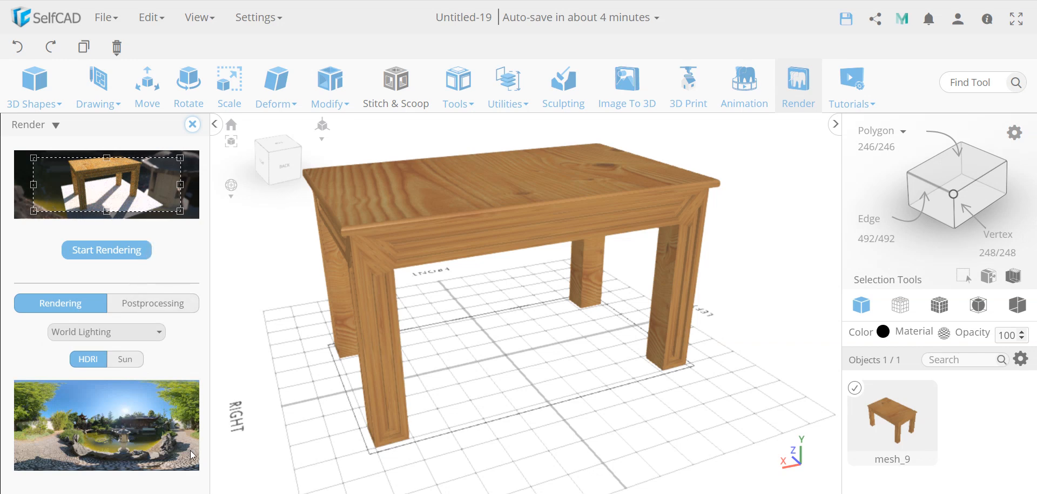
click(132, 363)
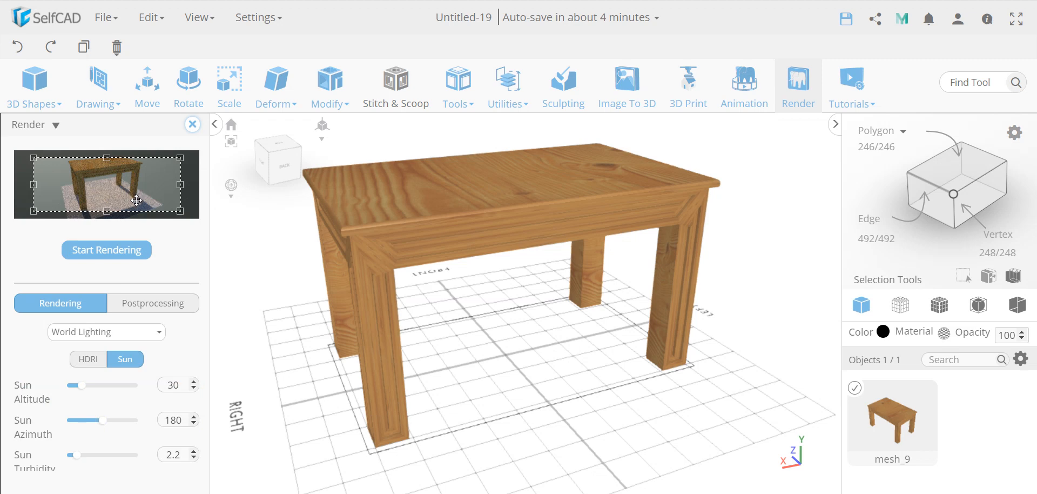
middle_drag(463, 342, 506, 360)
Step: Bring up the Background Plate options and fit the render crop frame closely around the table
click(123, 336)
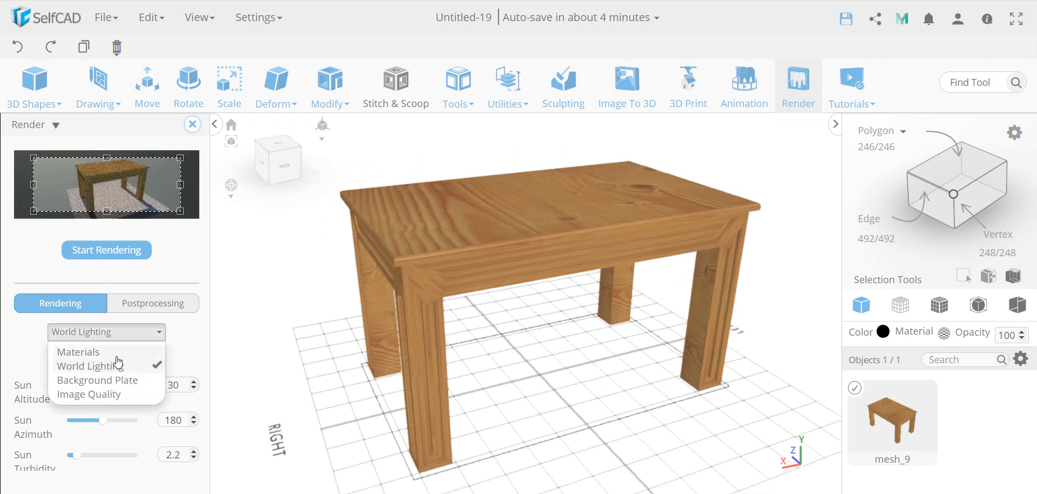
click(118, 386)
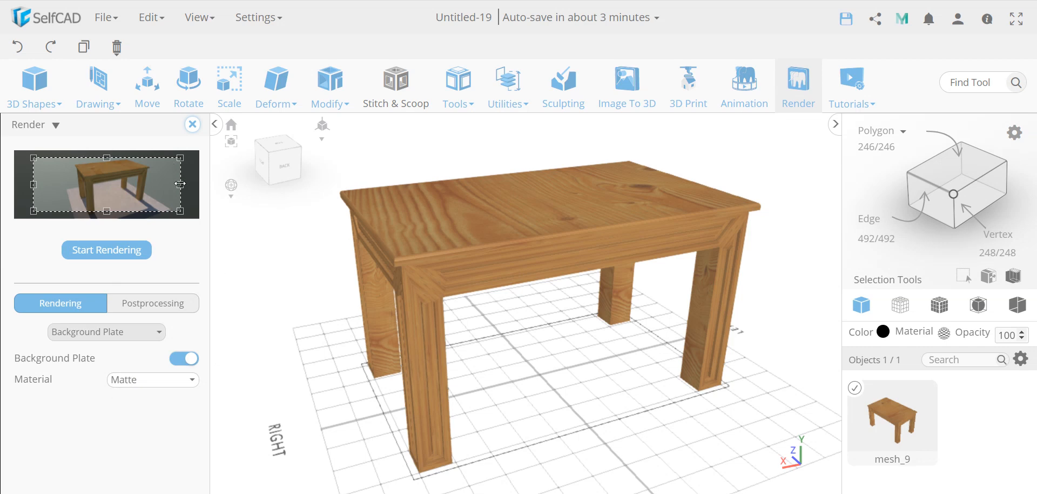
drag(179, 172, 156, 173)
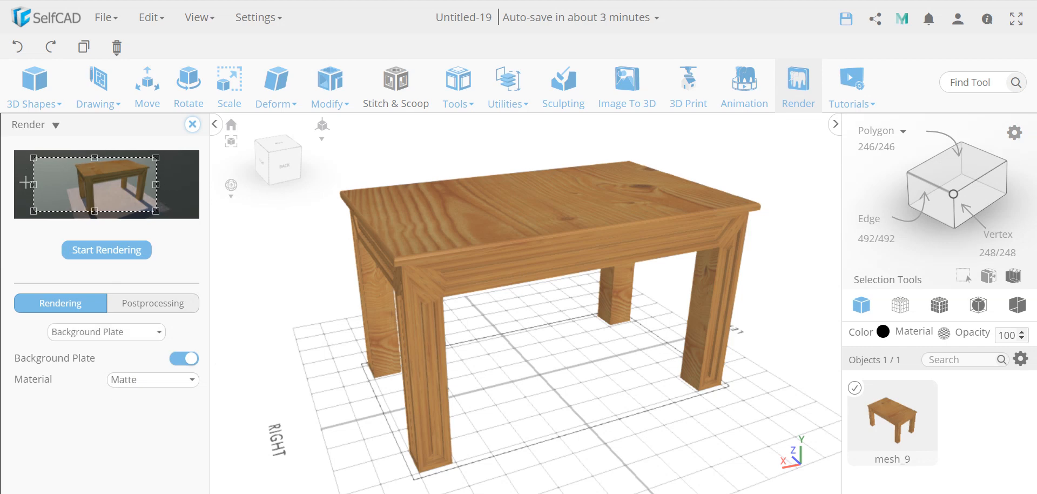
drag(33, 184, 68, 185)
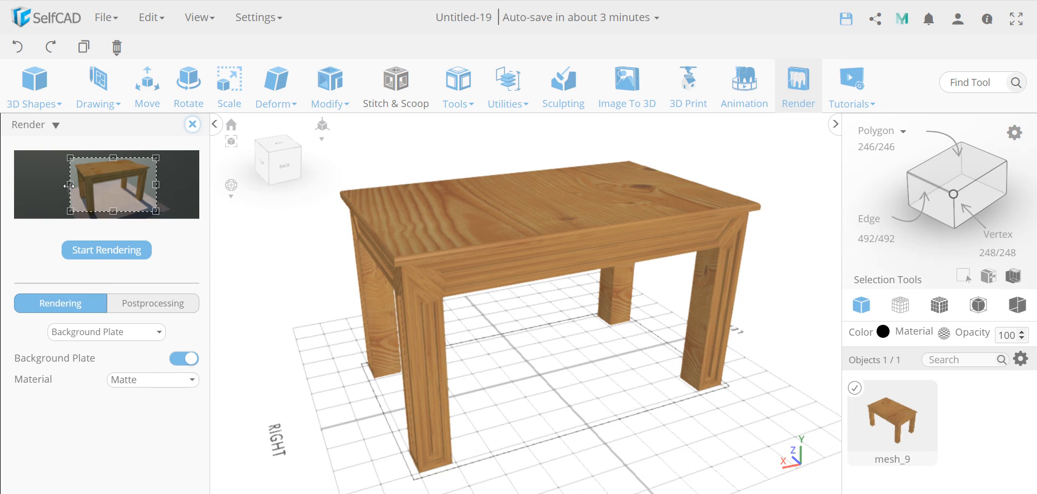
drag(113, 210, 112, 215)
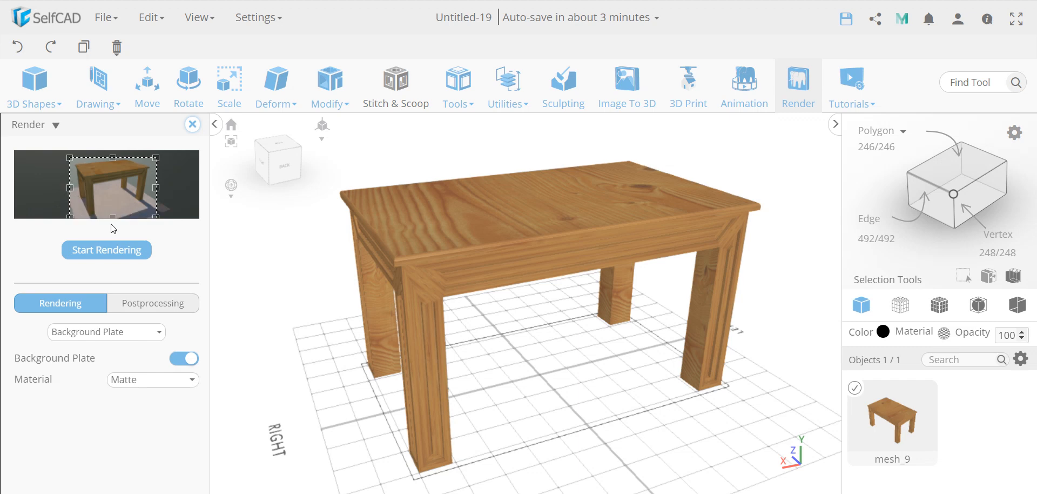
drag(333, 316, 390, 315)
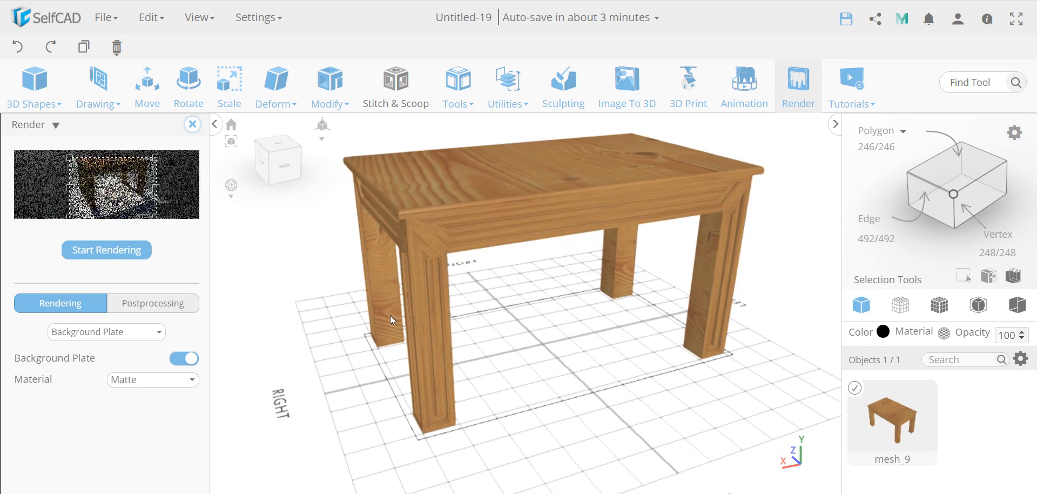
drag(530, 345, 528, 341)
drag(114, 157, 112, 145)
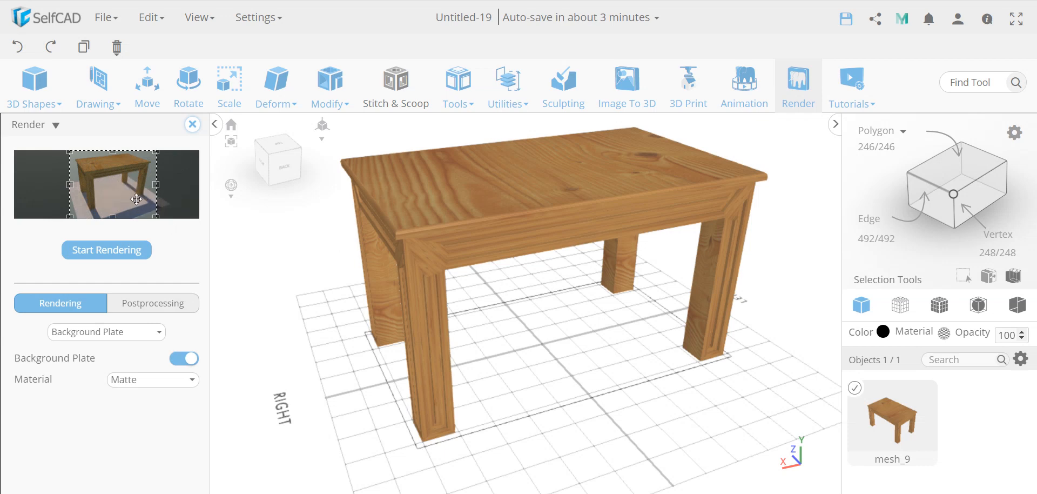
Step: Render the framed view of the table and denoise the image
click(123, 252)
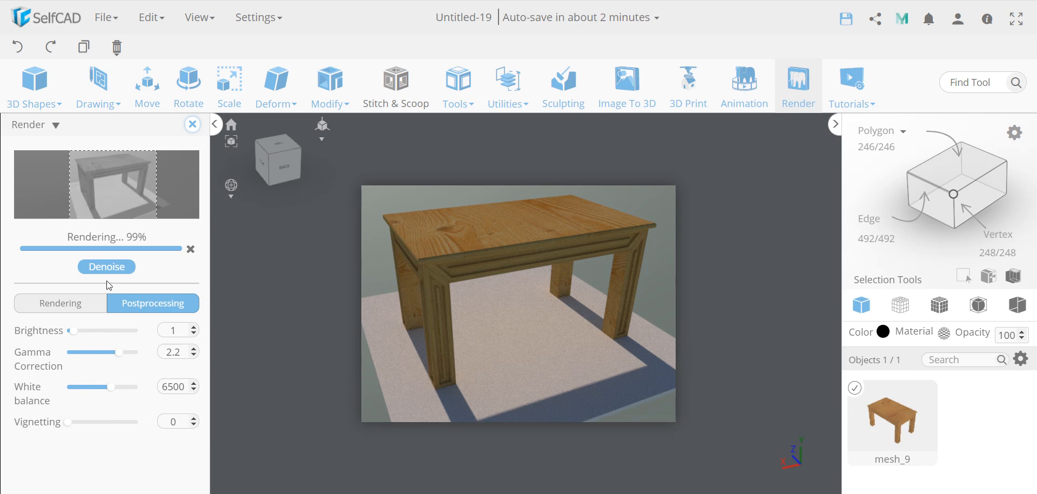
click(110, 266)
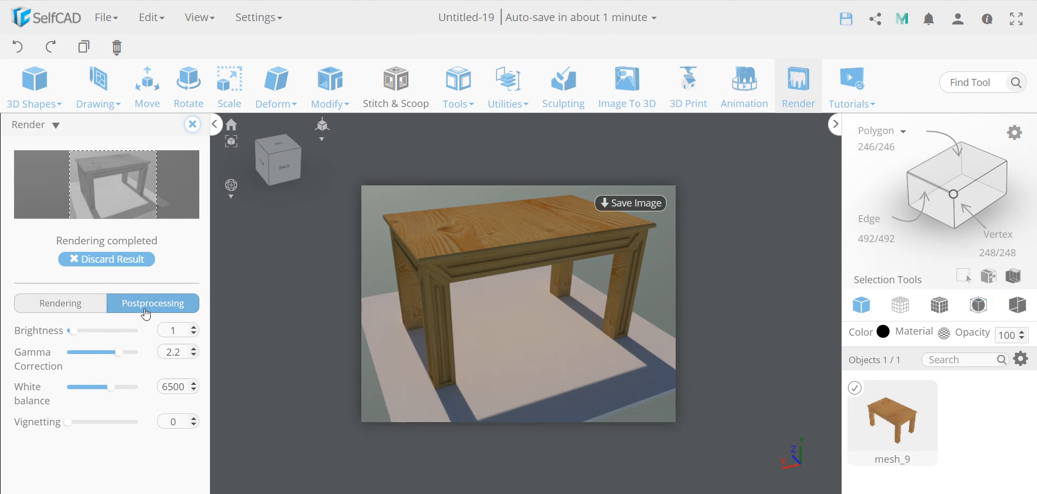
click(346, 100)
click(192, 128)
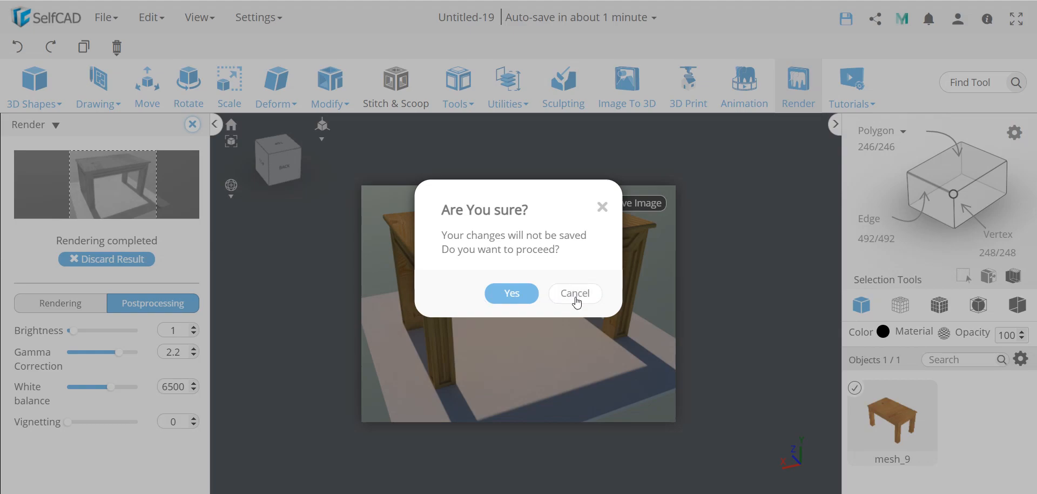
click(575, 293)
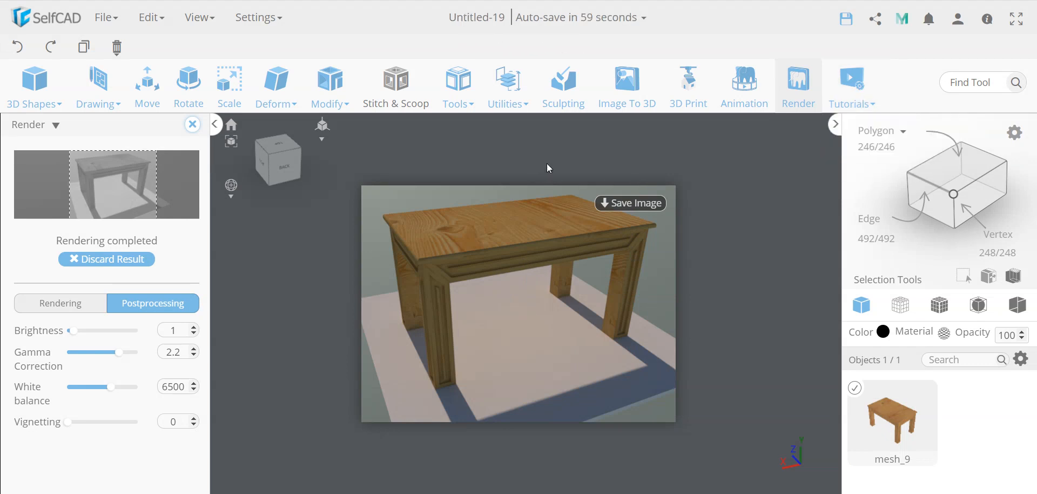
mouse_move(852, 86)
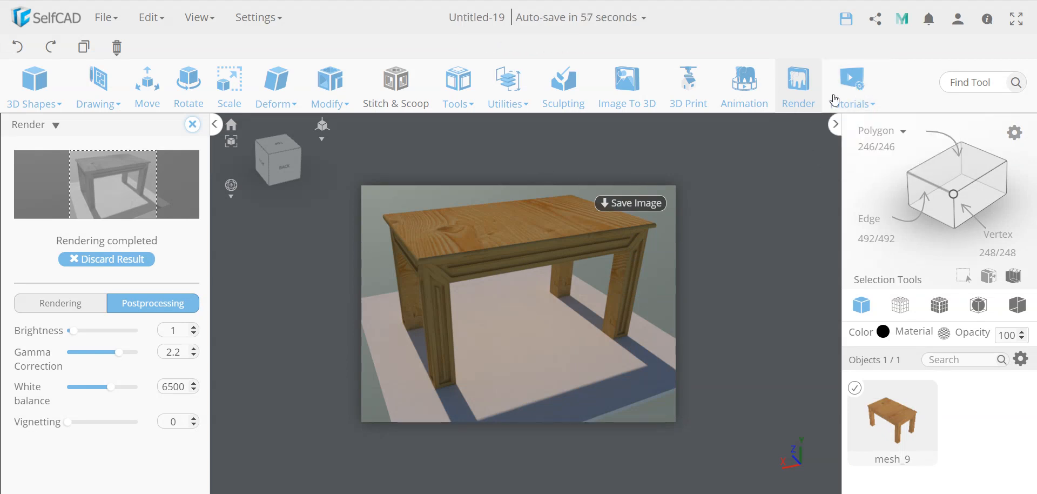